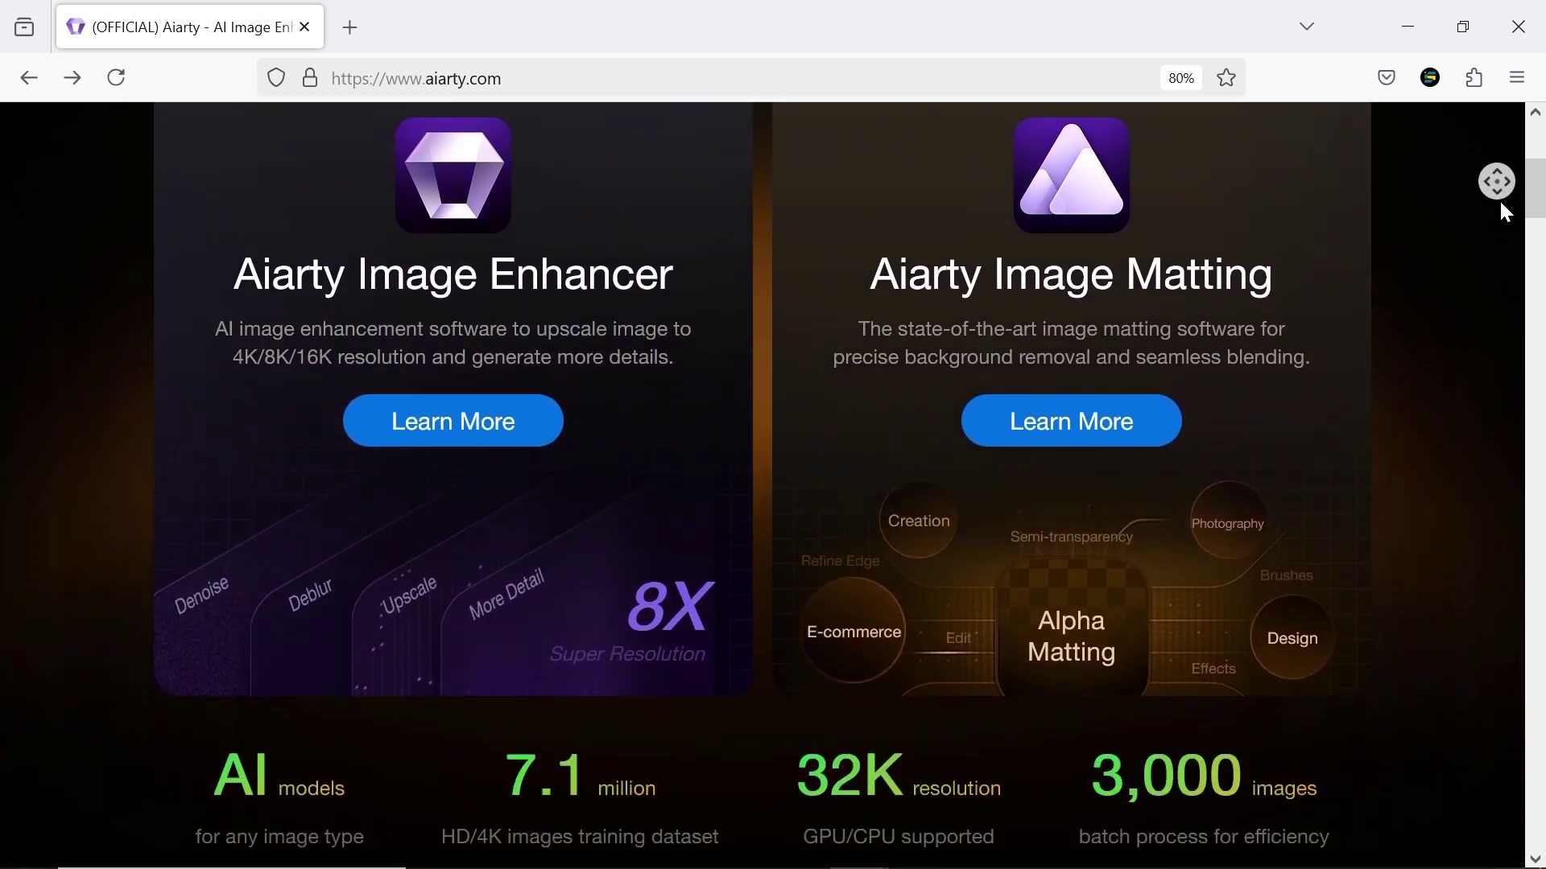
# Visit the Image Enhancer page, go back to the homepage, then open the Image Matting page.
pyautogui.middleClick(1499, 199)
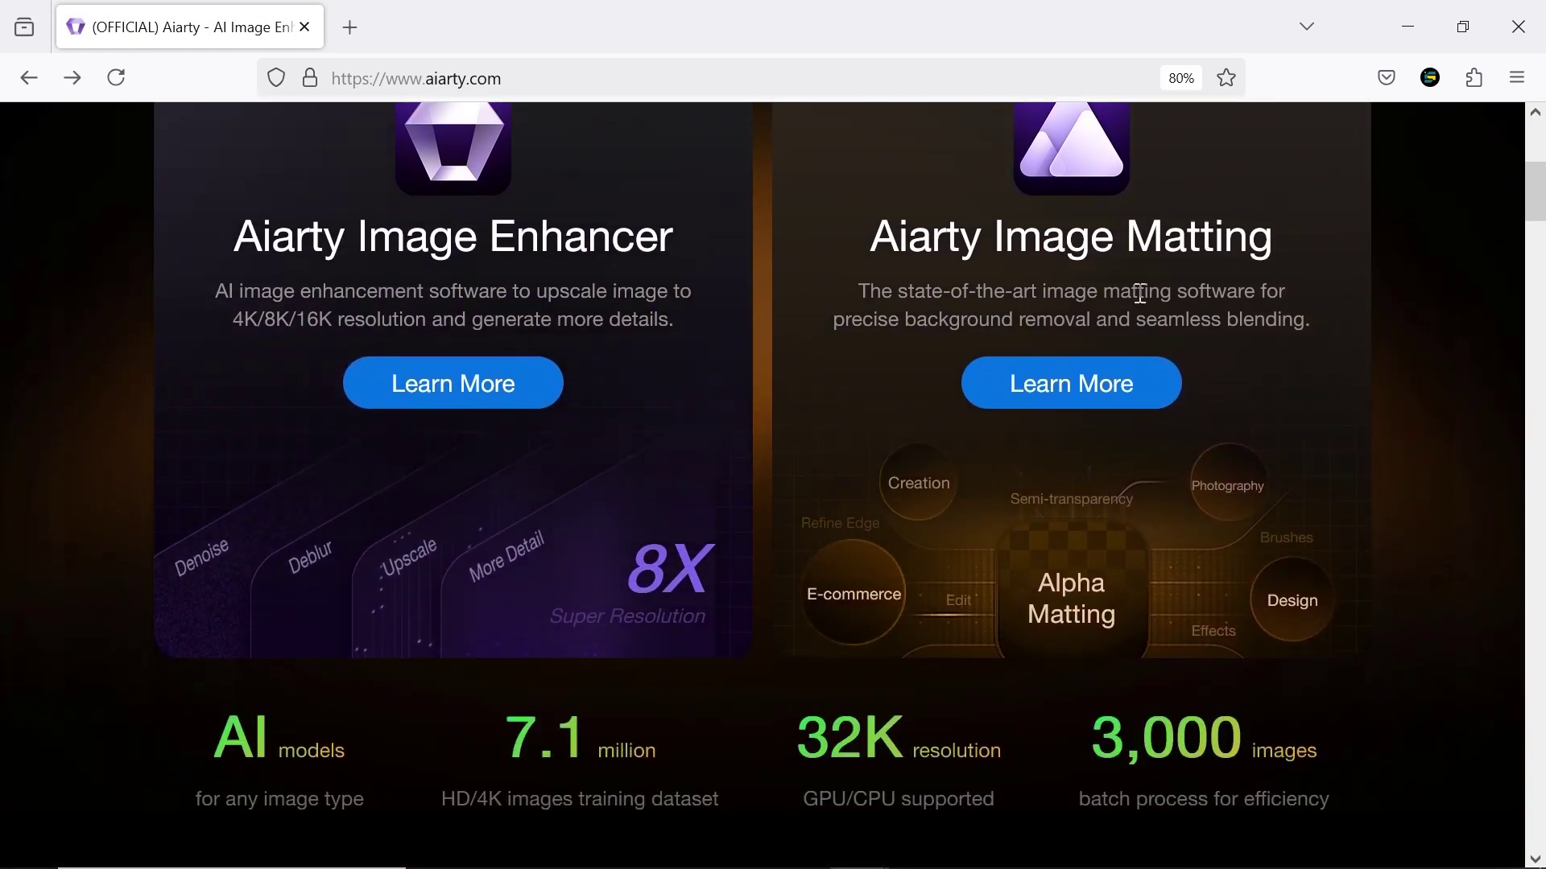
pyautogui.click(512, 396)
pyautogui.hotkey('alt', 'Left')
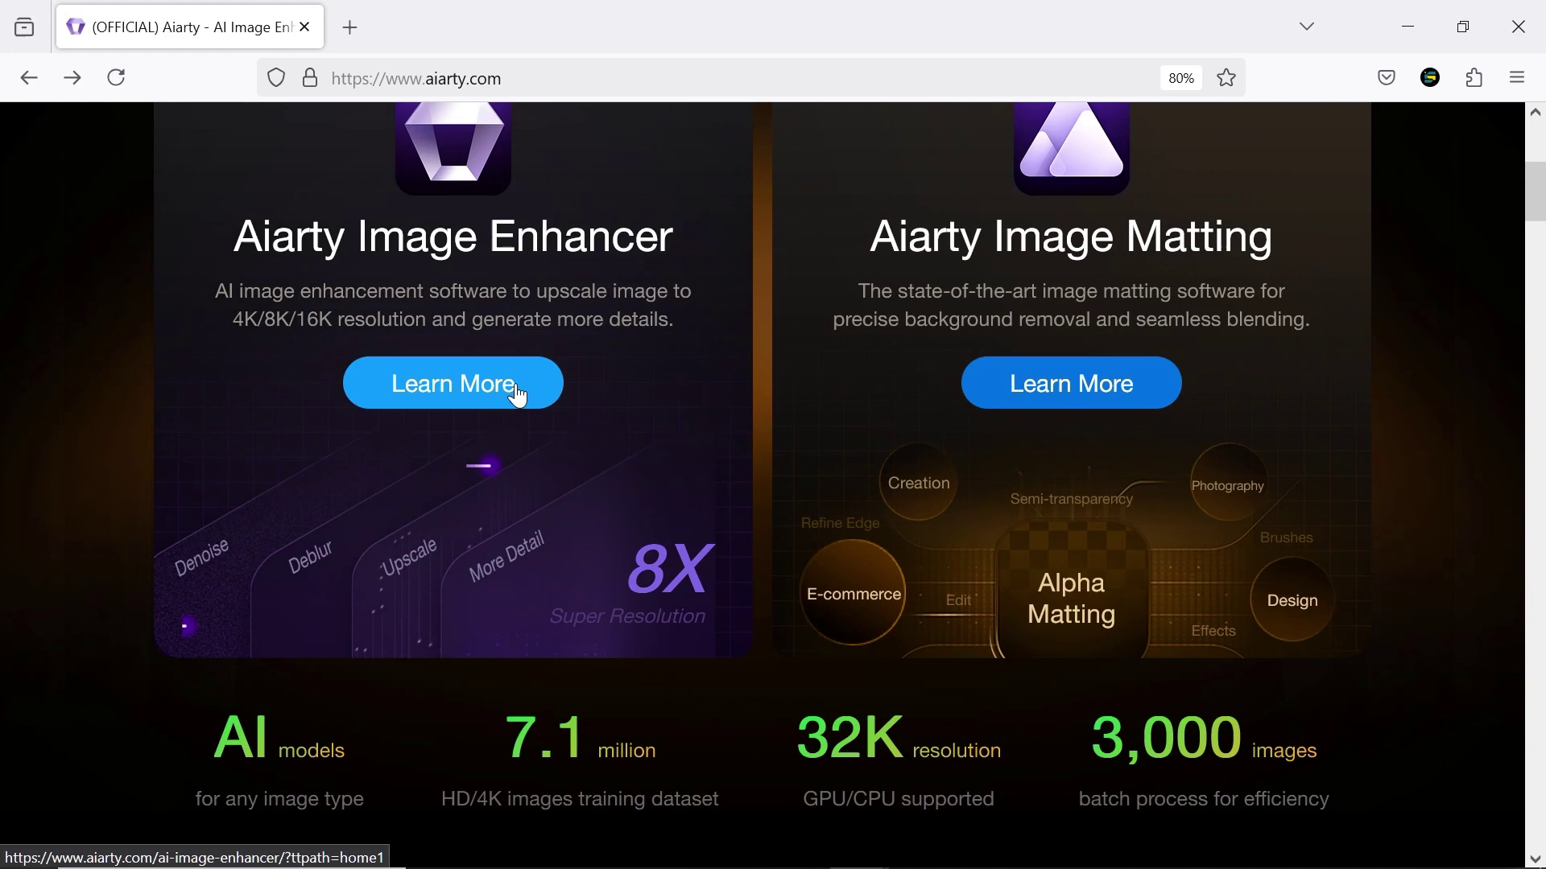
pyautogui.click(1081, 384)
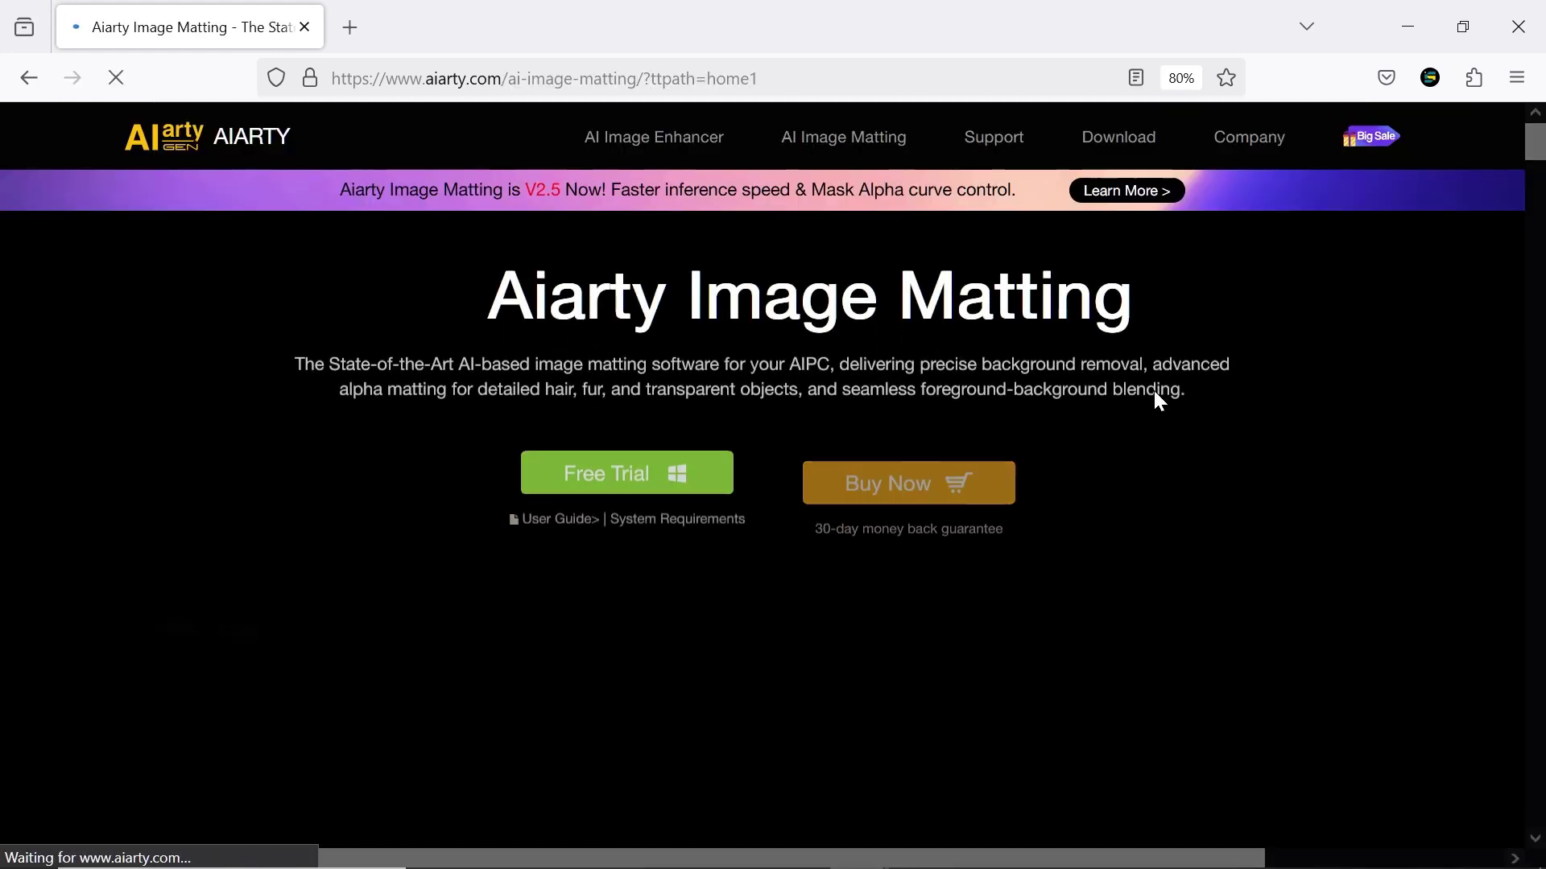
pyautogui.scroll(-3, 1531, 396)
pyautogui.scroll(-2, 1531, 396)
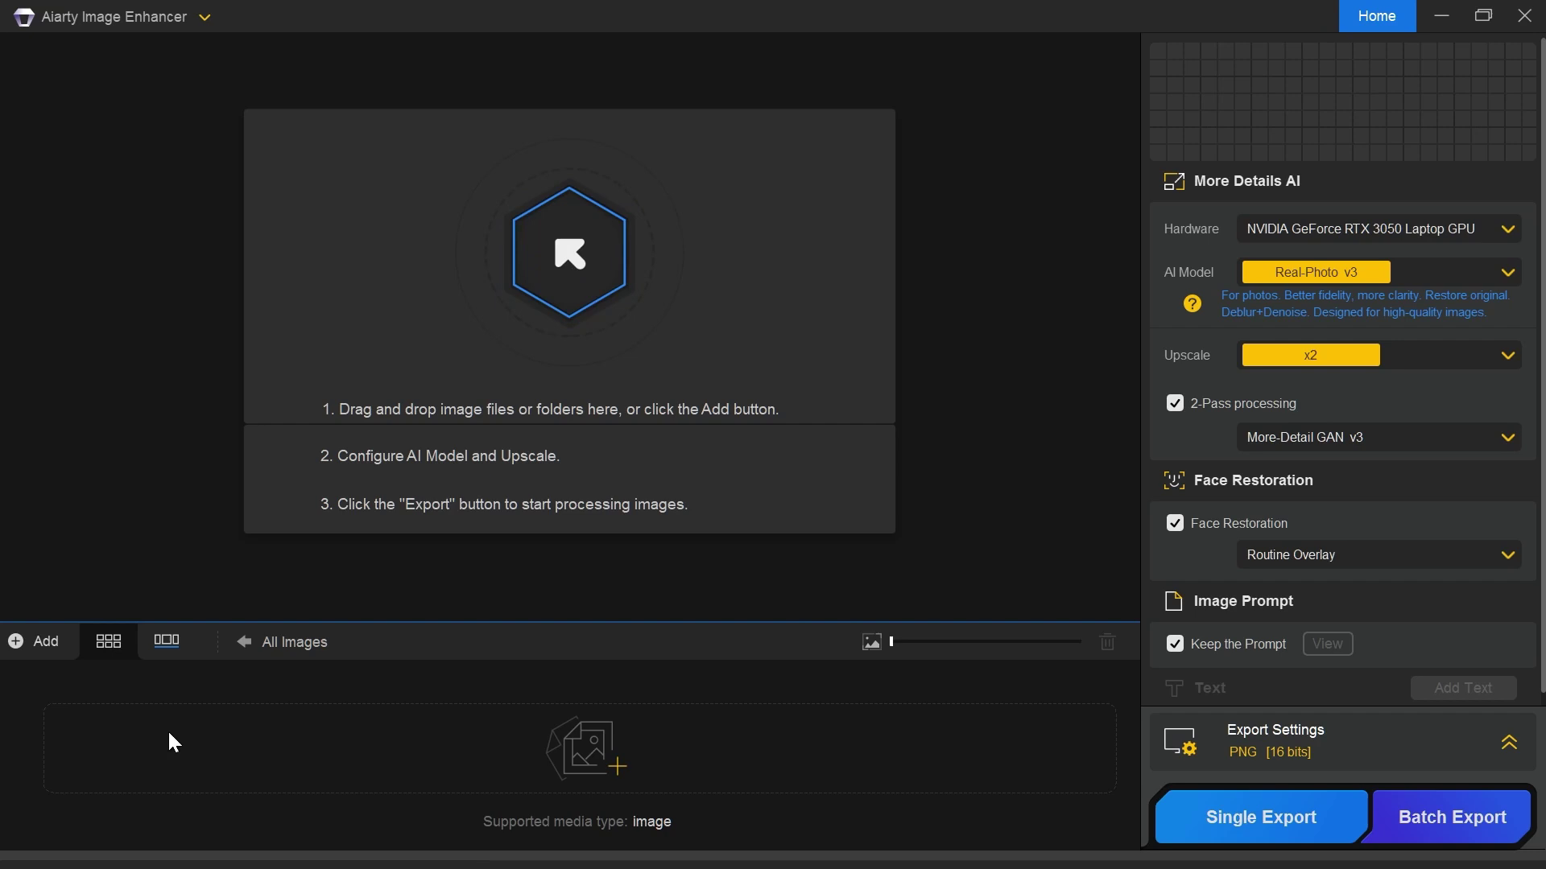
# Bring up the Add options to load the twelve images.
pyautogui.click(40, 647)
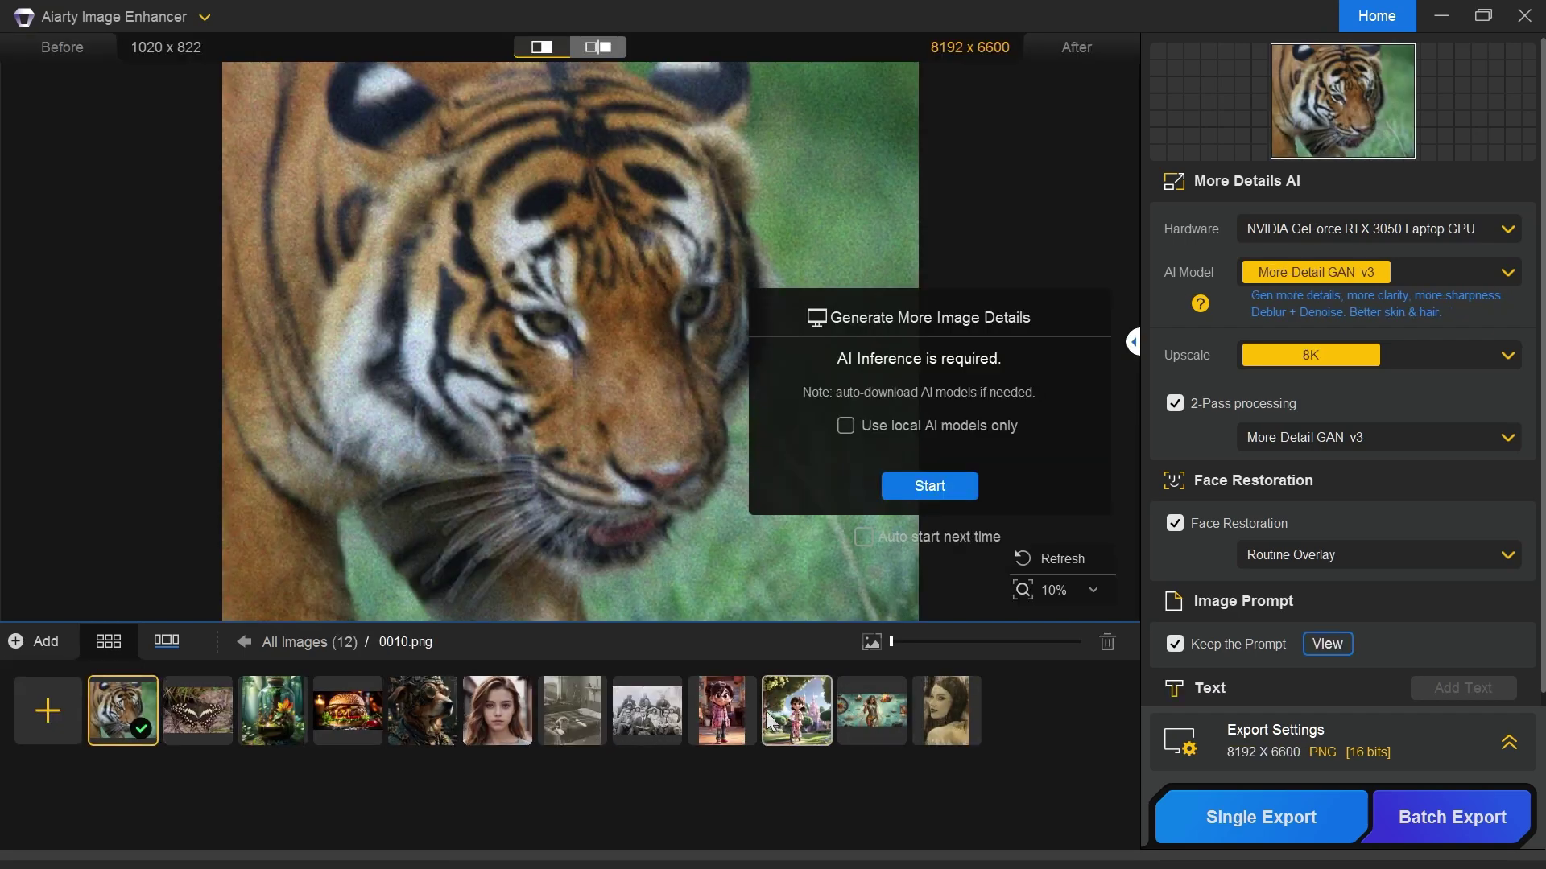
# Switch the strip to large, then small thumbnails, and keep NVIDIA GeForce RTX 3050 as hardware.
pyautogui.click(165, 642)
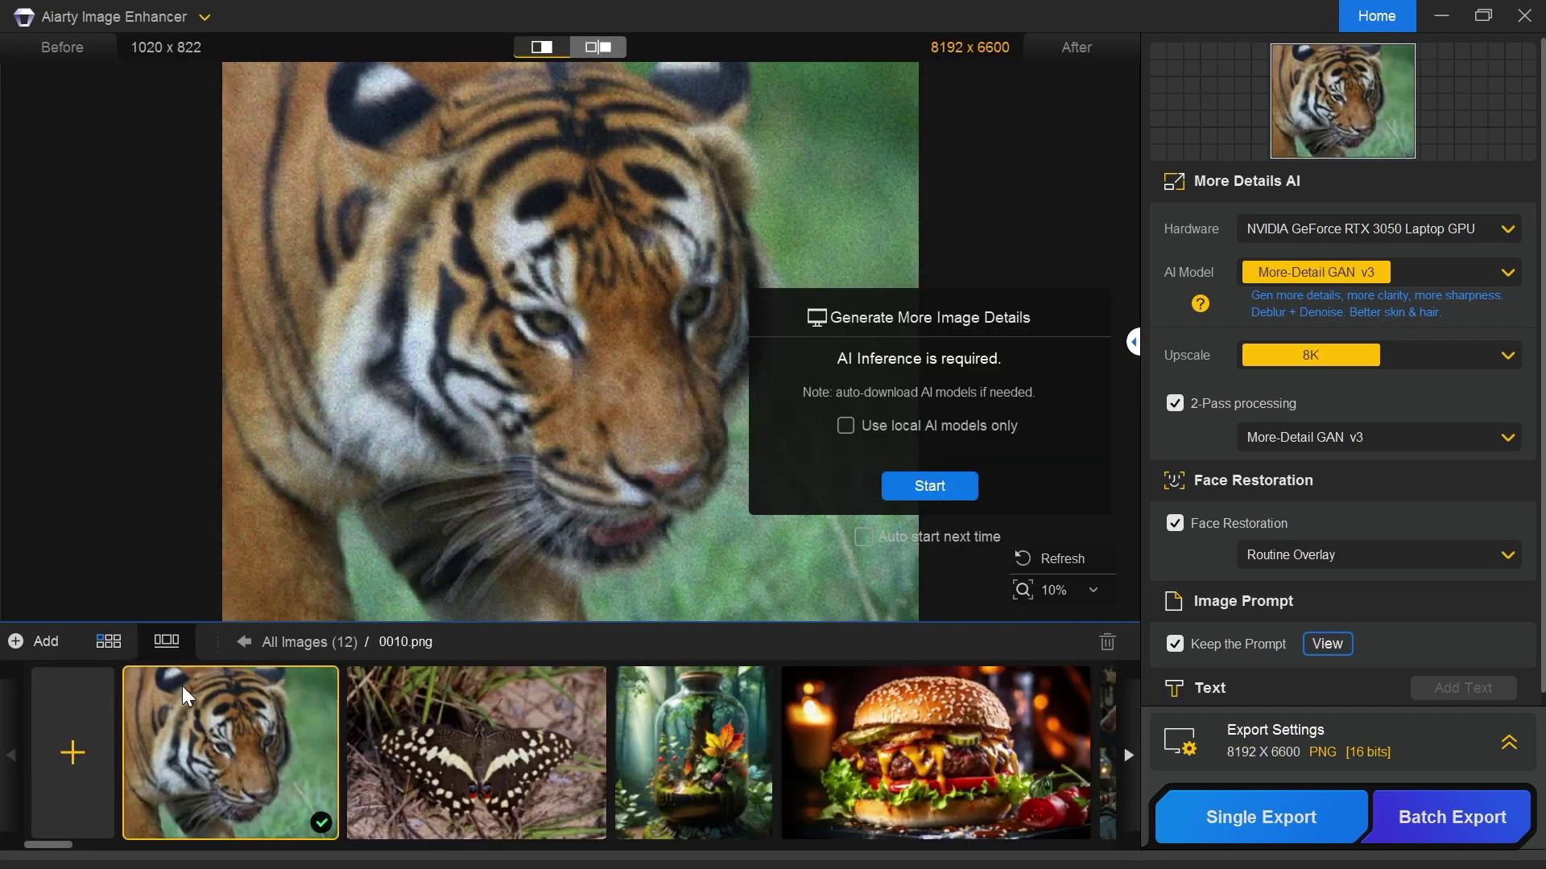
pyautogui.scroll(-2, 187, 726)
pyautogui.scroll(-2, 188, 730)
pyautogui.scroll(-2, 187, 730)
pyautogui.scroll(-2, 187, 729)
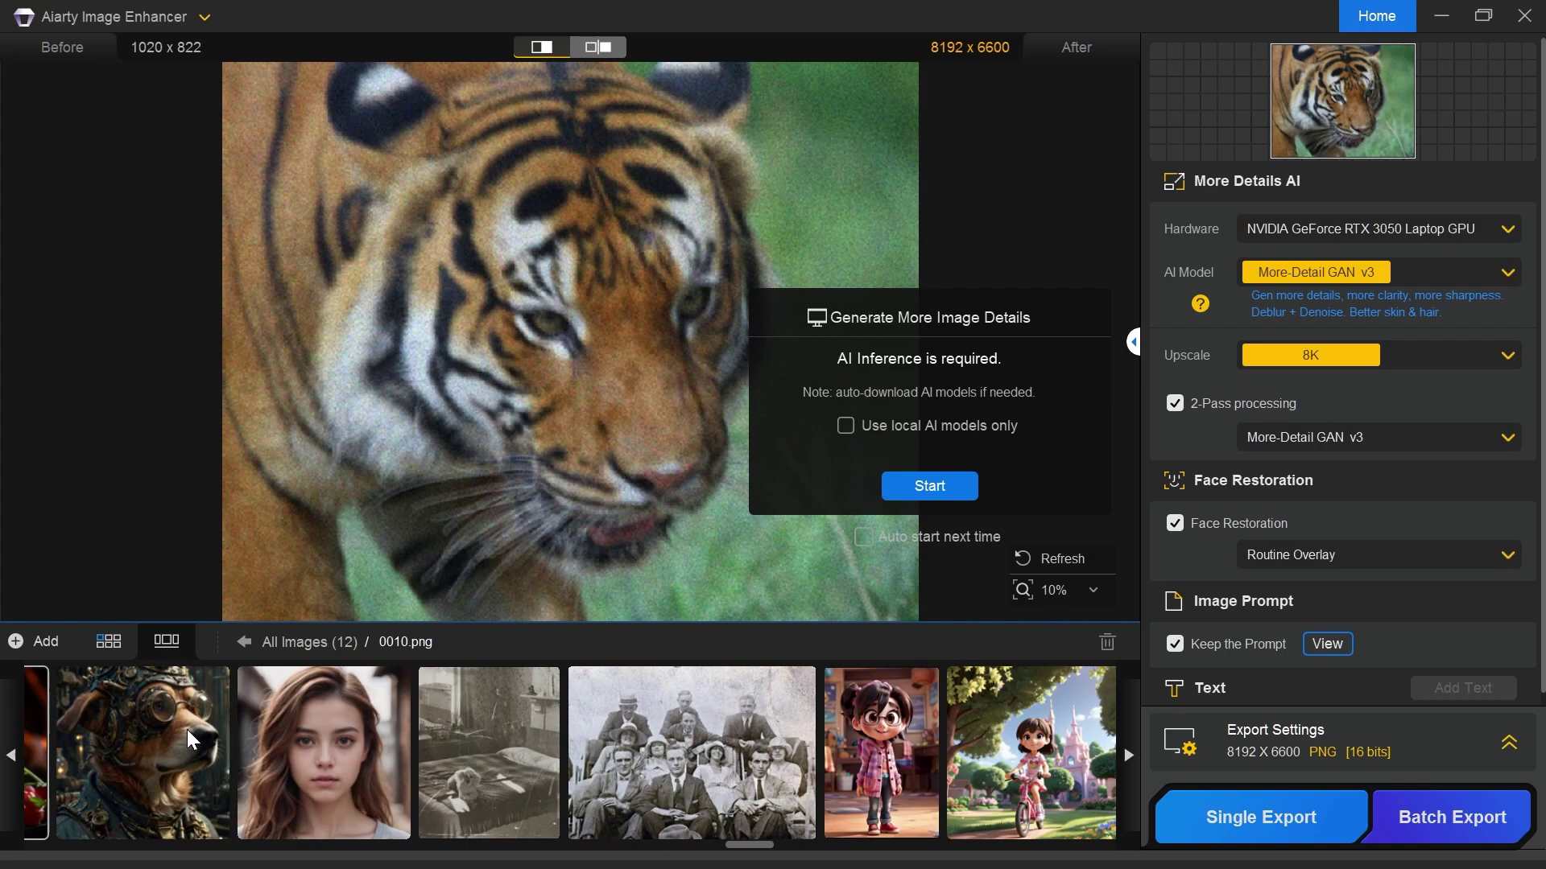
pyautogui.scroll(-2, 188, 729)
pyautogui.scroll(3, 187, 726)
pyautogui.click(107, 641)
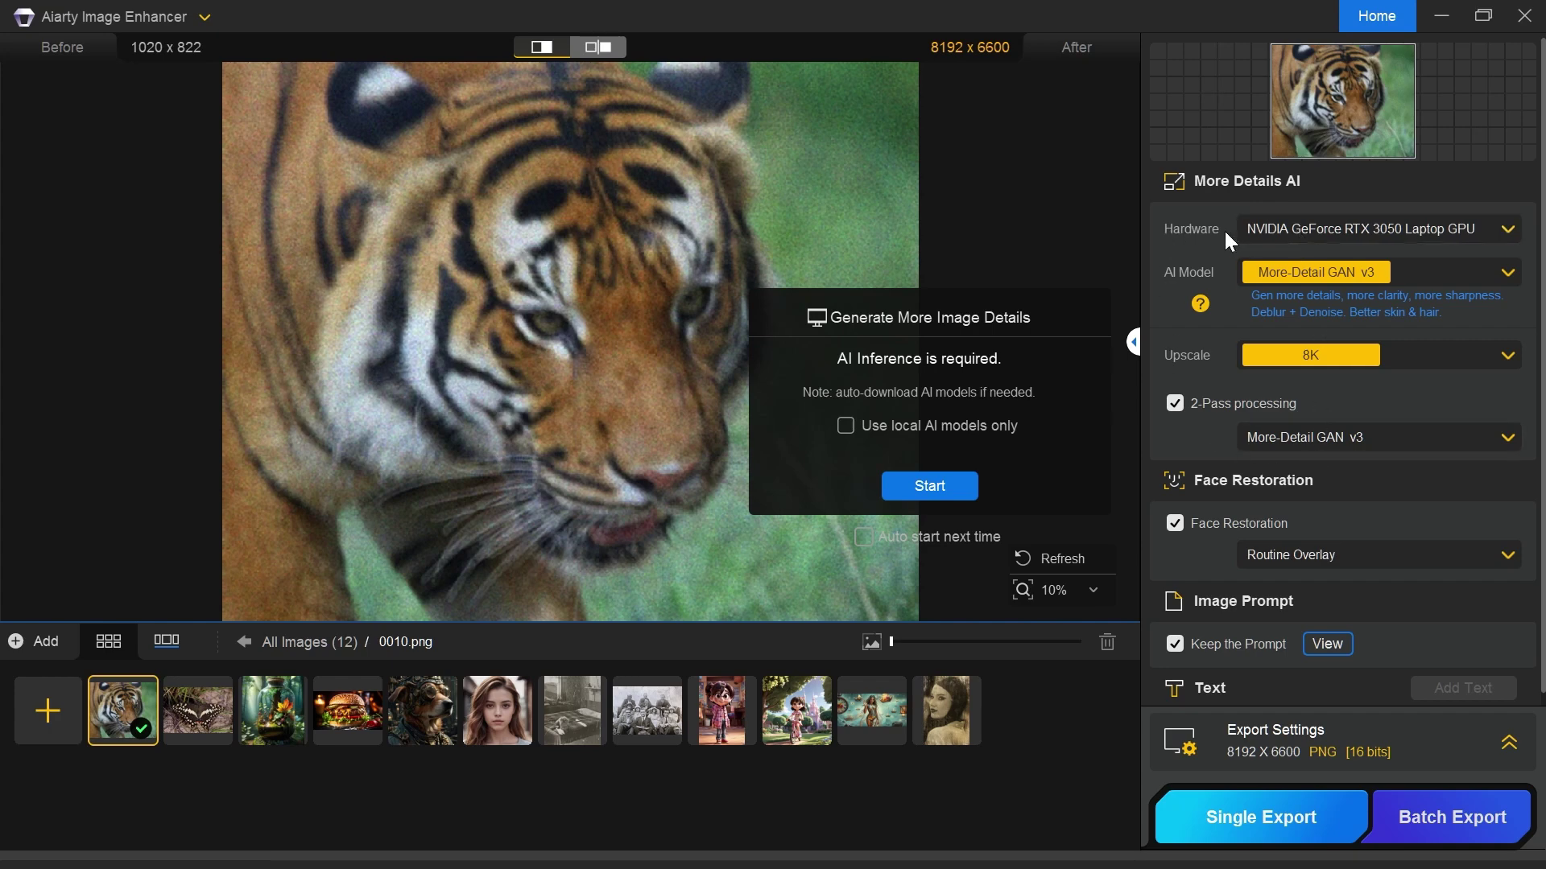
pyautogui.click(1285, 231)
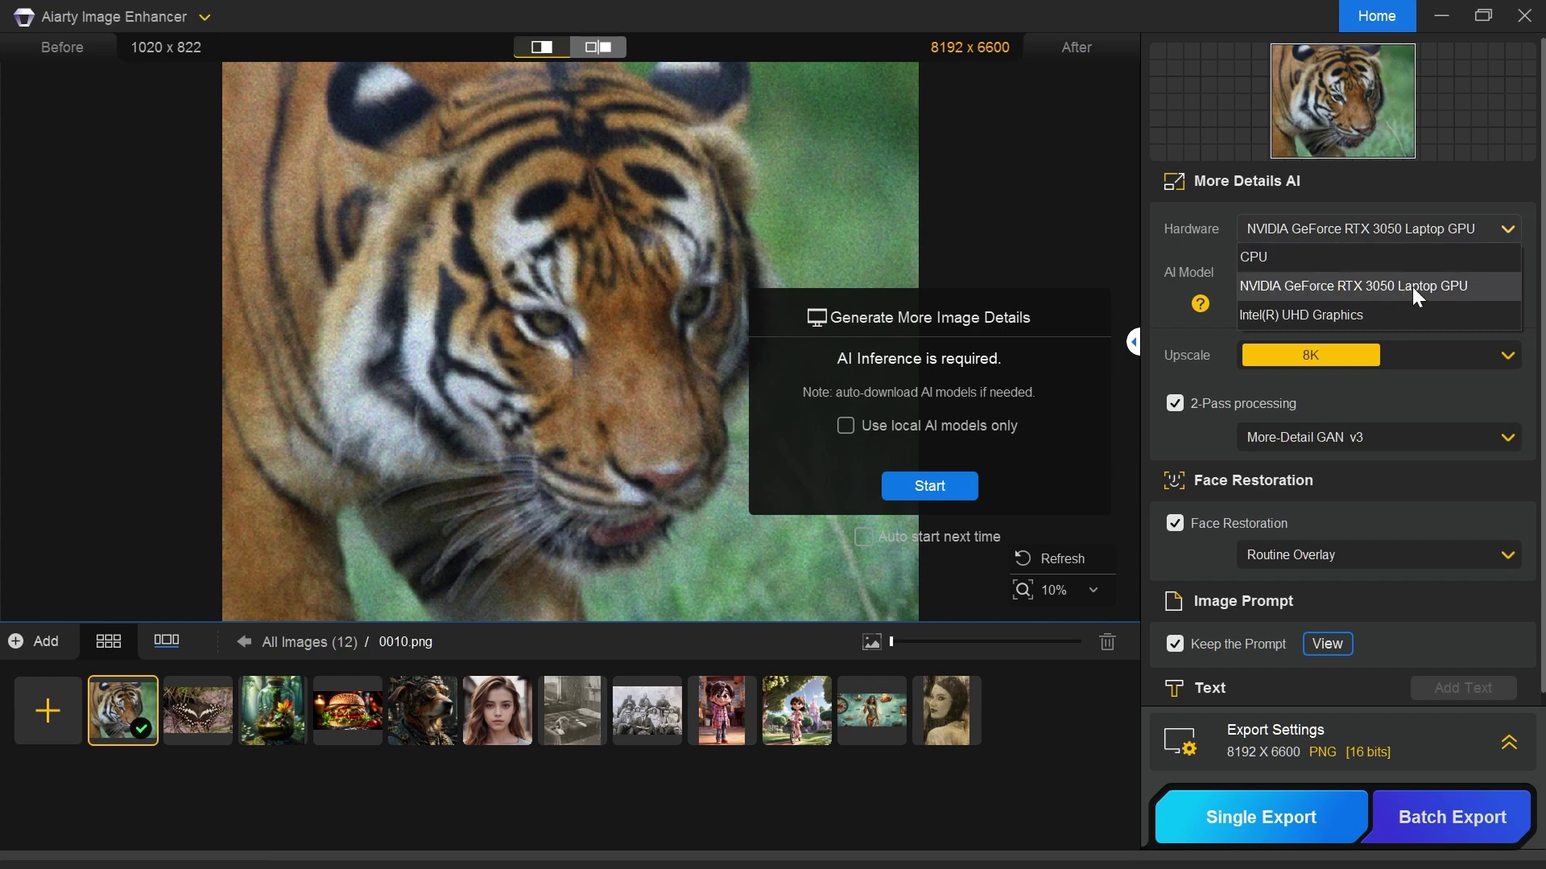
pyautogui.click(1356, 294)
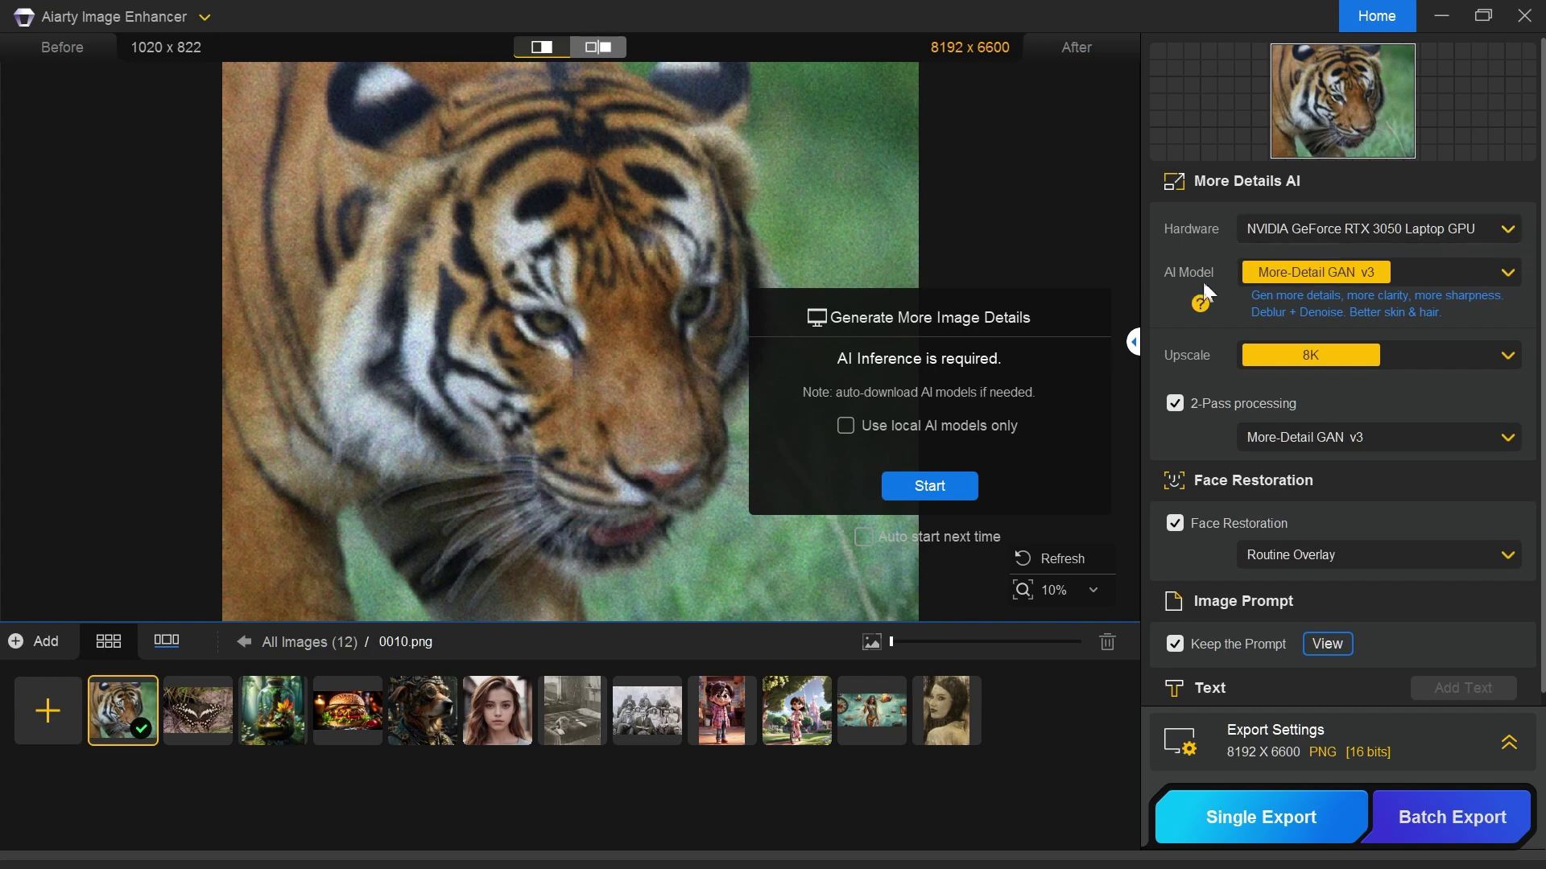
# Open the AI model list to compare the models' descriptions.
pyautogui.click(1510, 273)
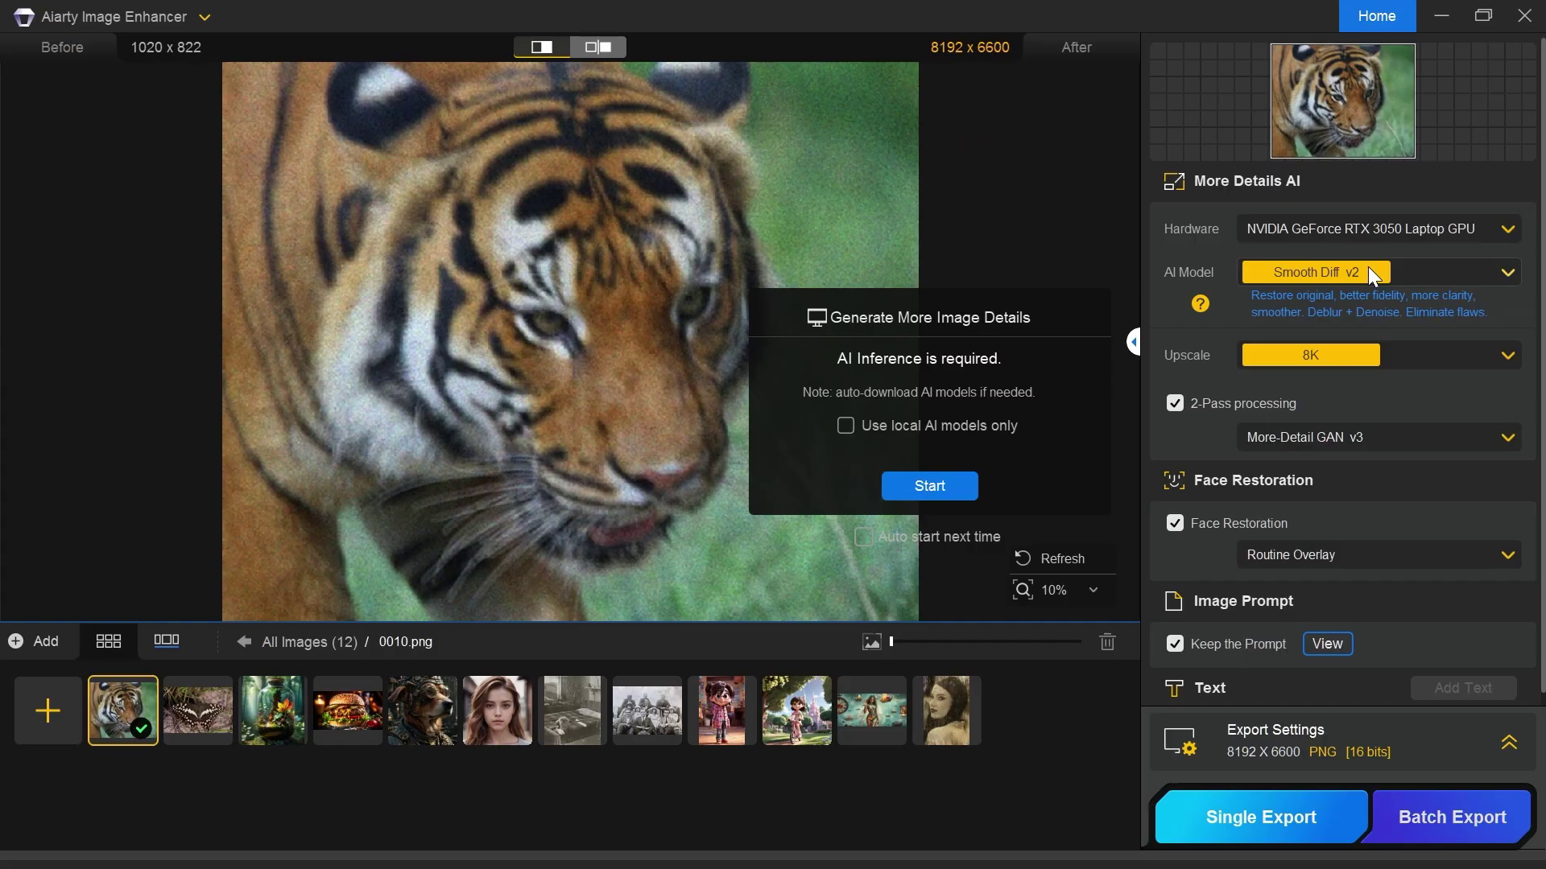
# Choose More-Detail GAN v3 and switch Upscale to Custom Resolution (2688 × 1536).
pyautogui.click(1369, 268)
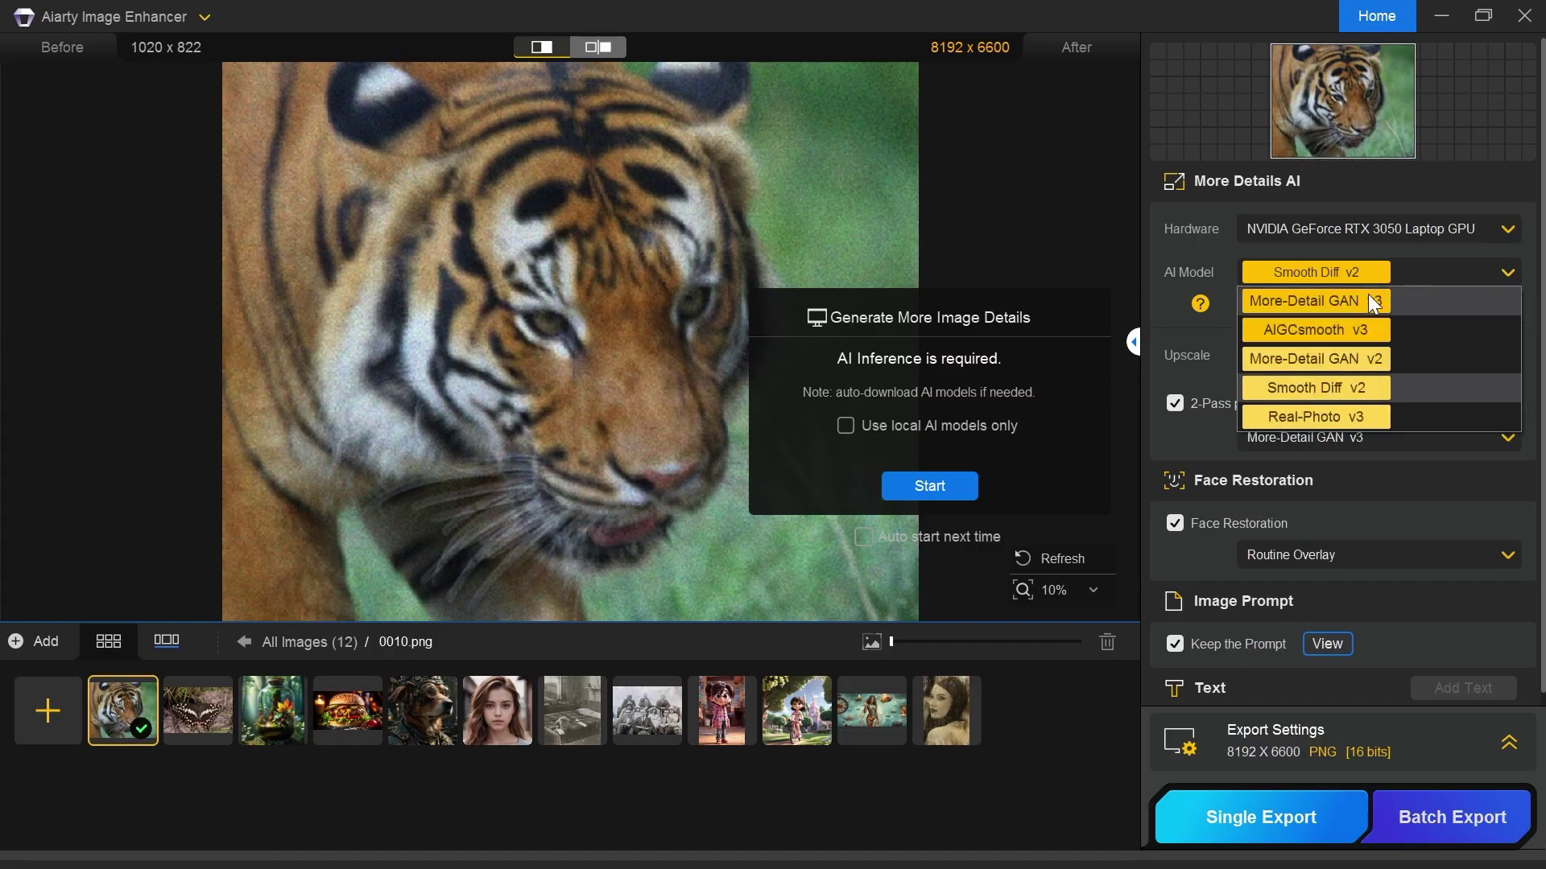
pyautogui.click(1372, 304)
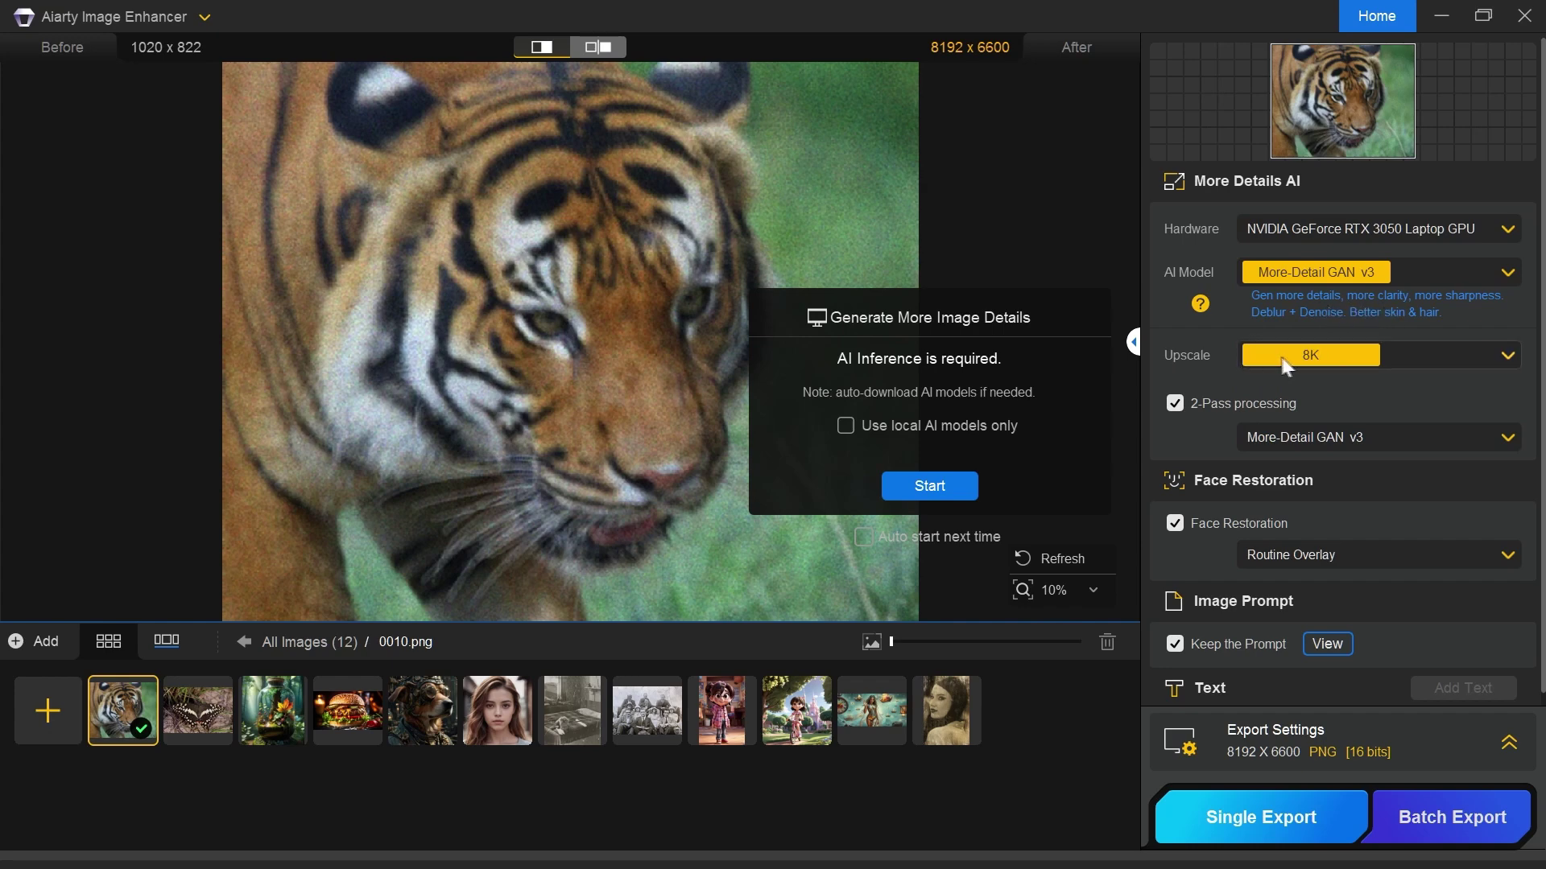
pyautogui.click(1329, 357)
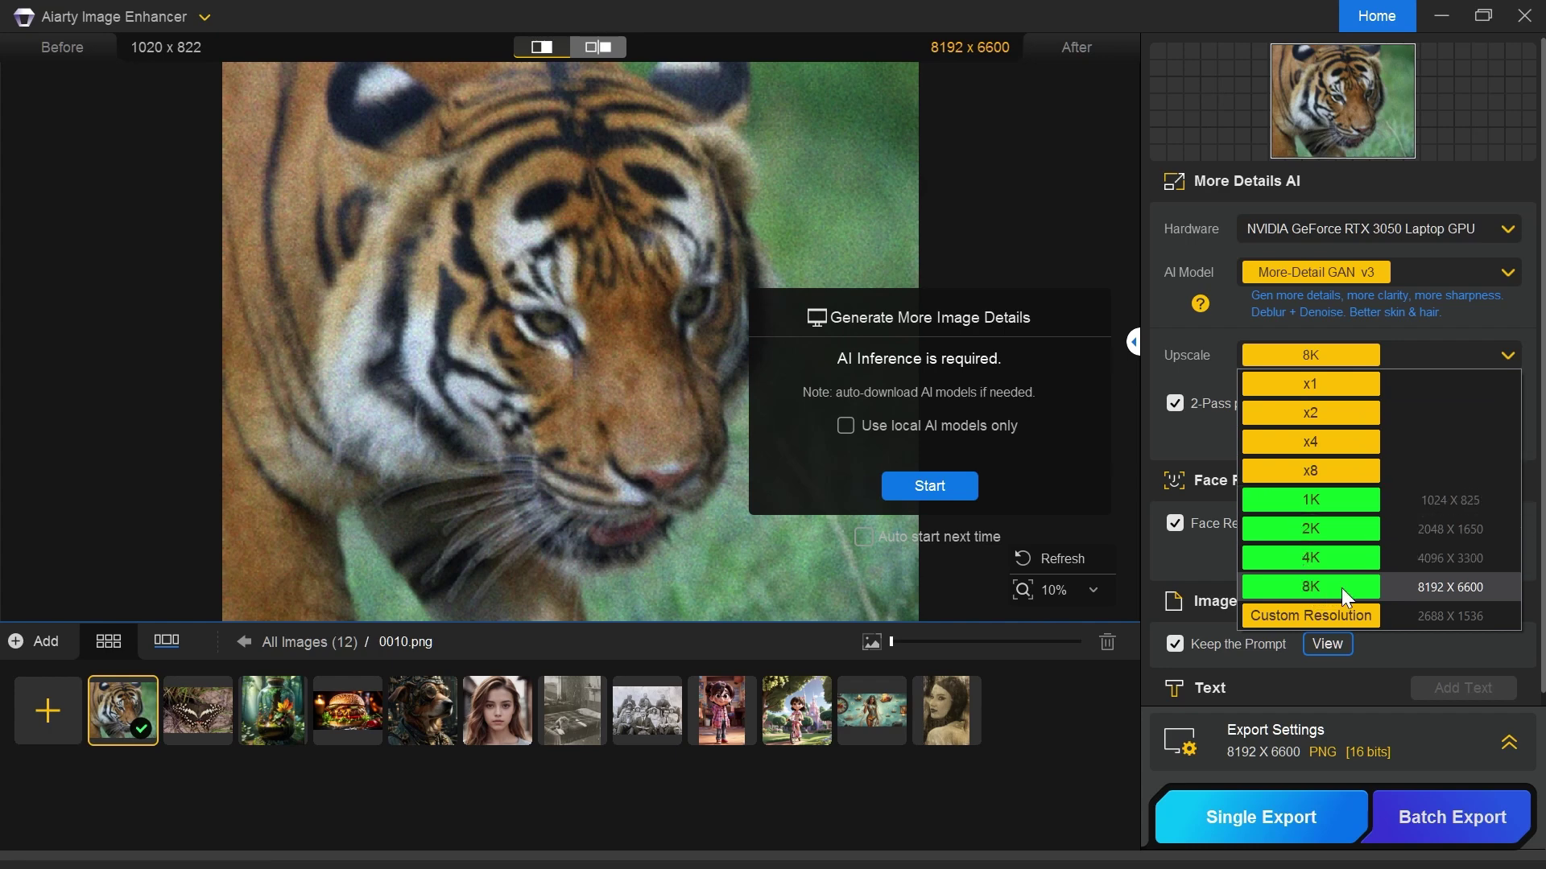
pyautogui.click(1317, 613)
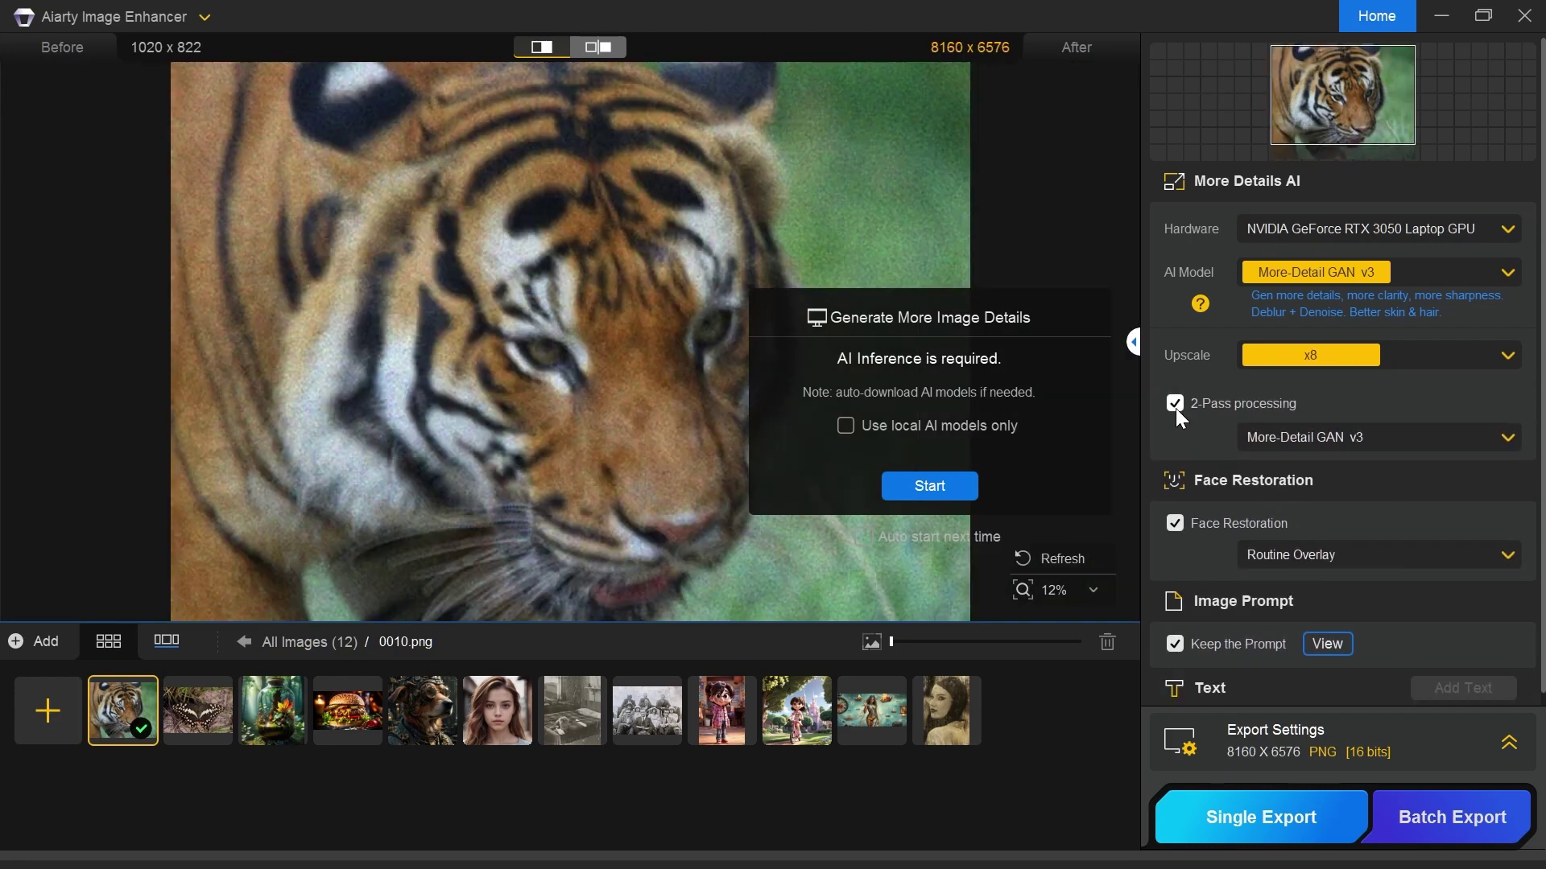
# Set upscale to x8, keep More-Detail GAN v3 for the second pass, and review Face Restoration modes.
pyautogui.click(1176, 406)
pyautogui.click(1327, 443)
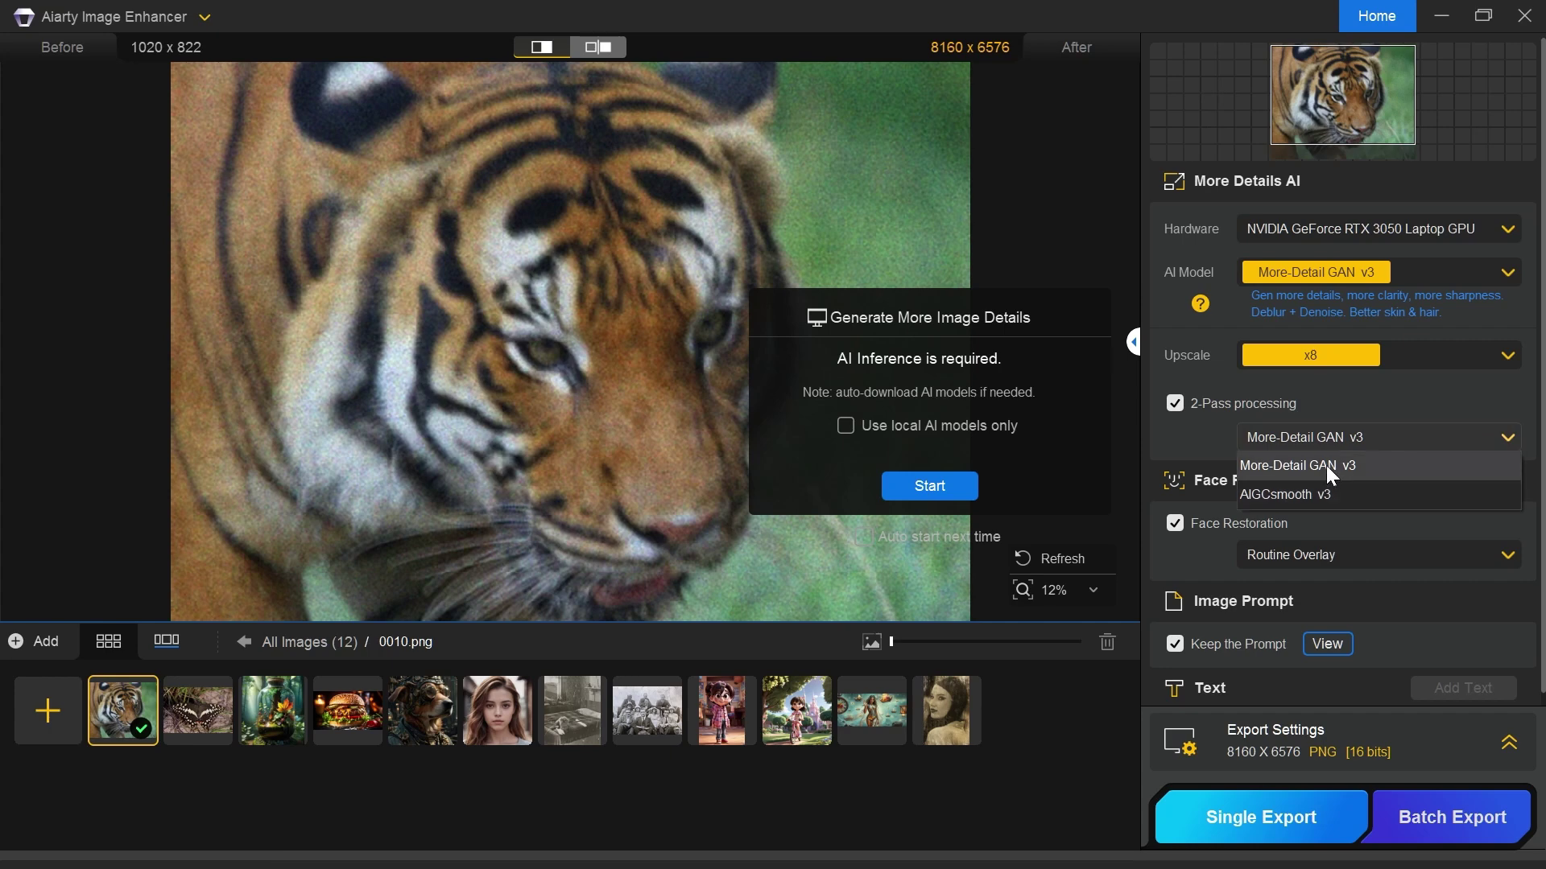
pyautogui.click(1324, 500)
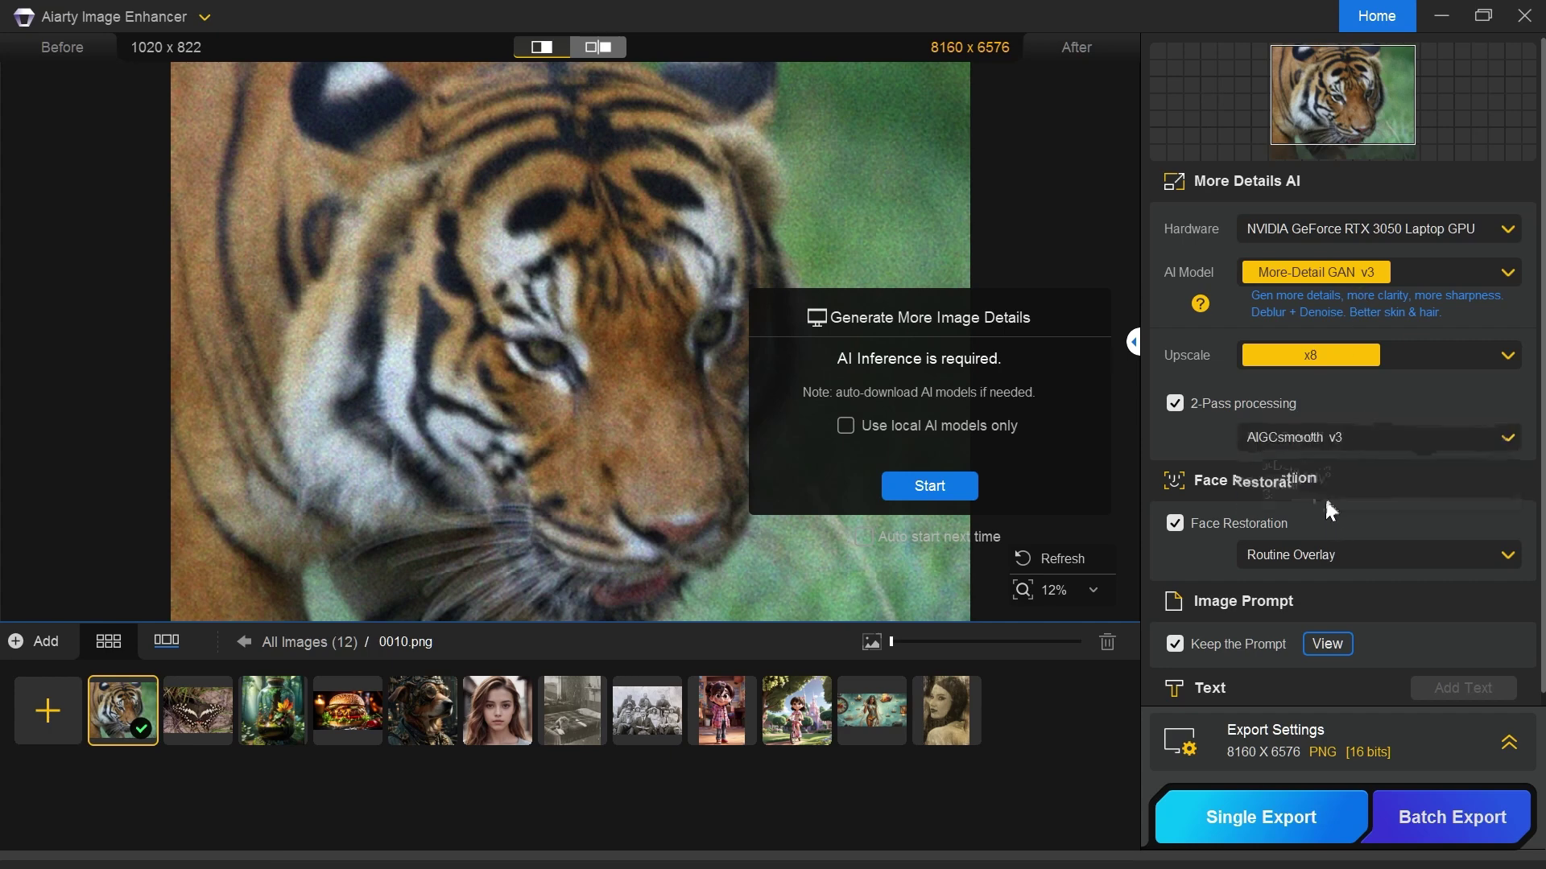
pyautogui.click(1326, 439)
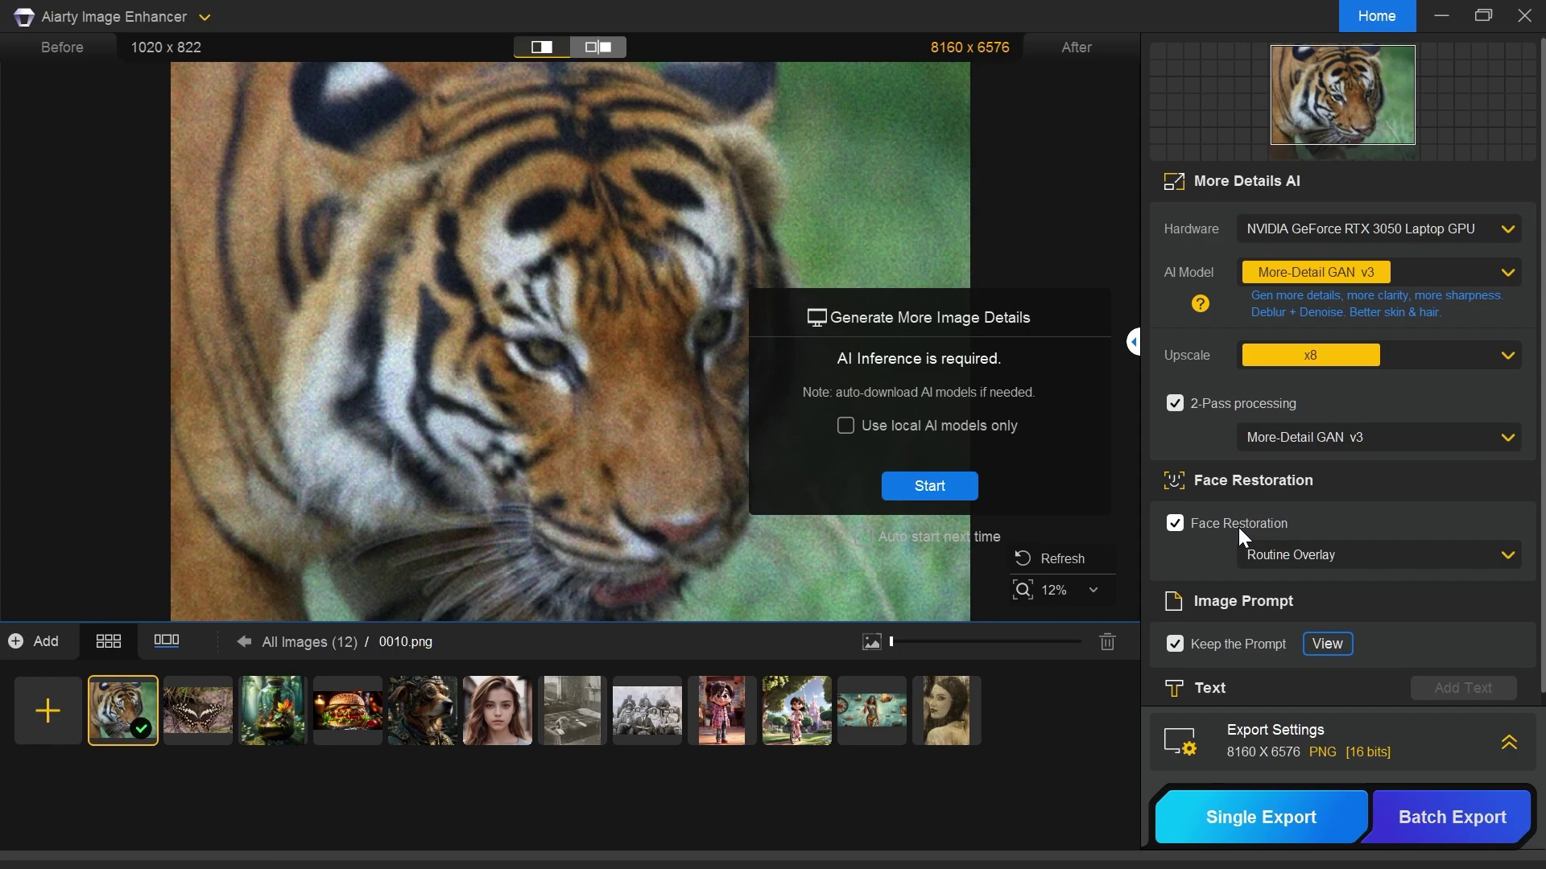
pyautogui.click(1302, 553)
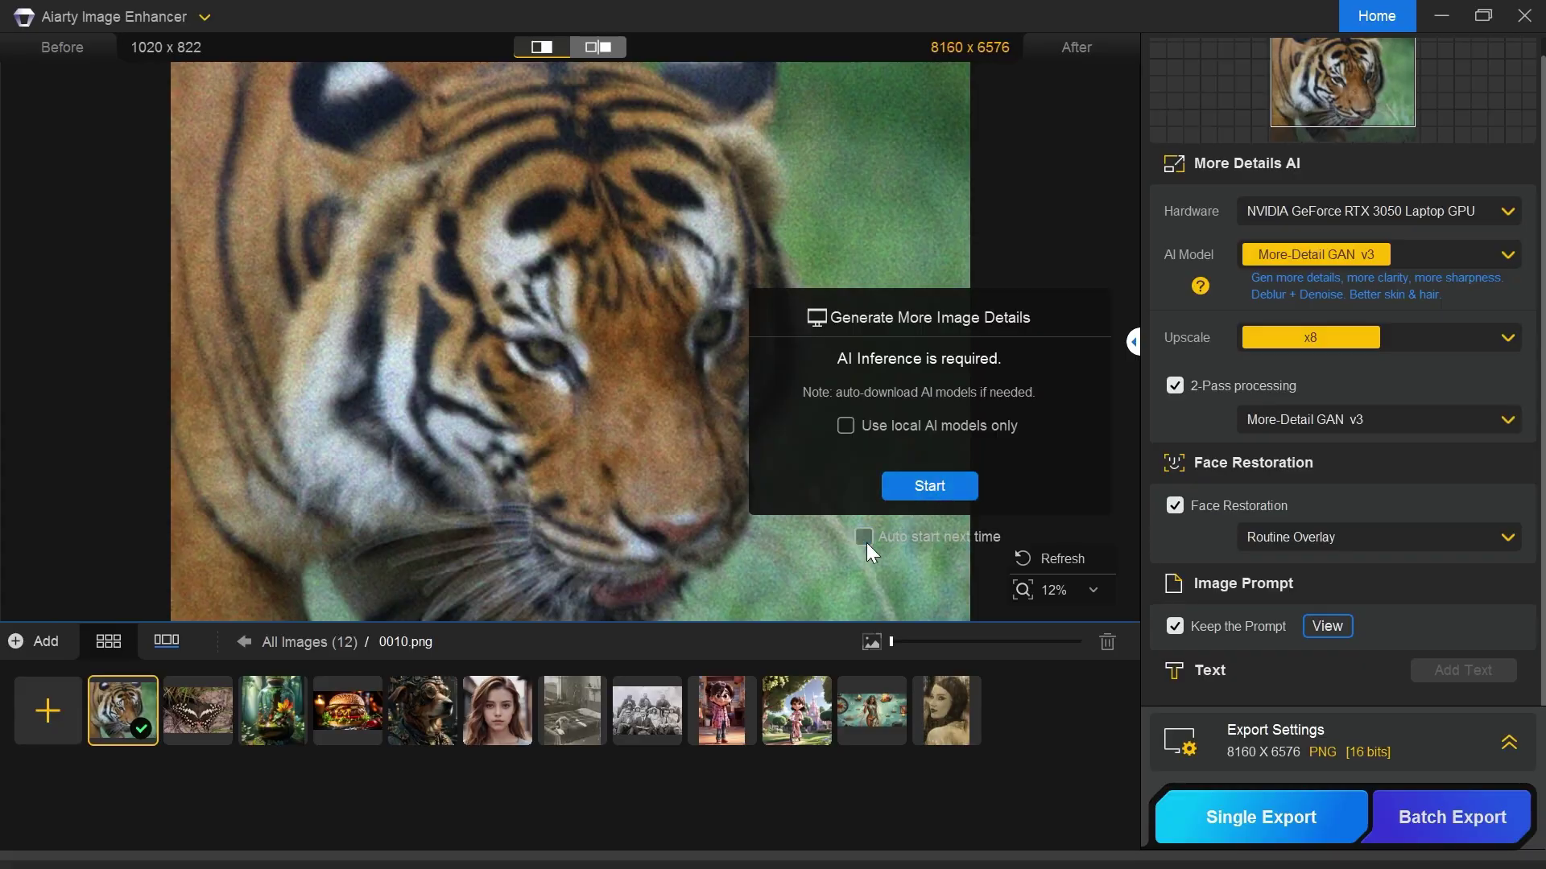
# Enhance the tiger, then compare before and after in side-by-side view by dragging the divider.
pyautogui.click(930, 486)
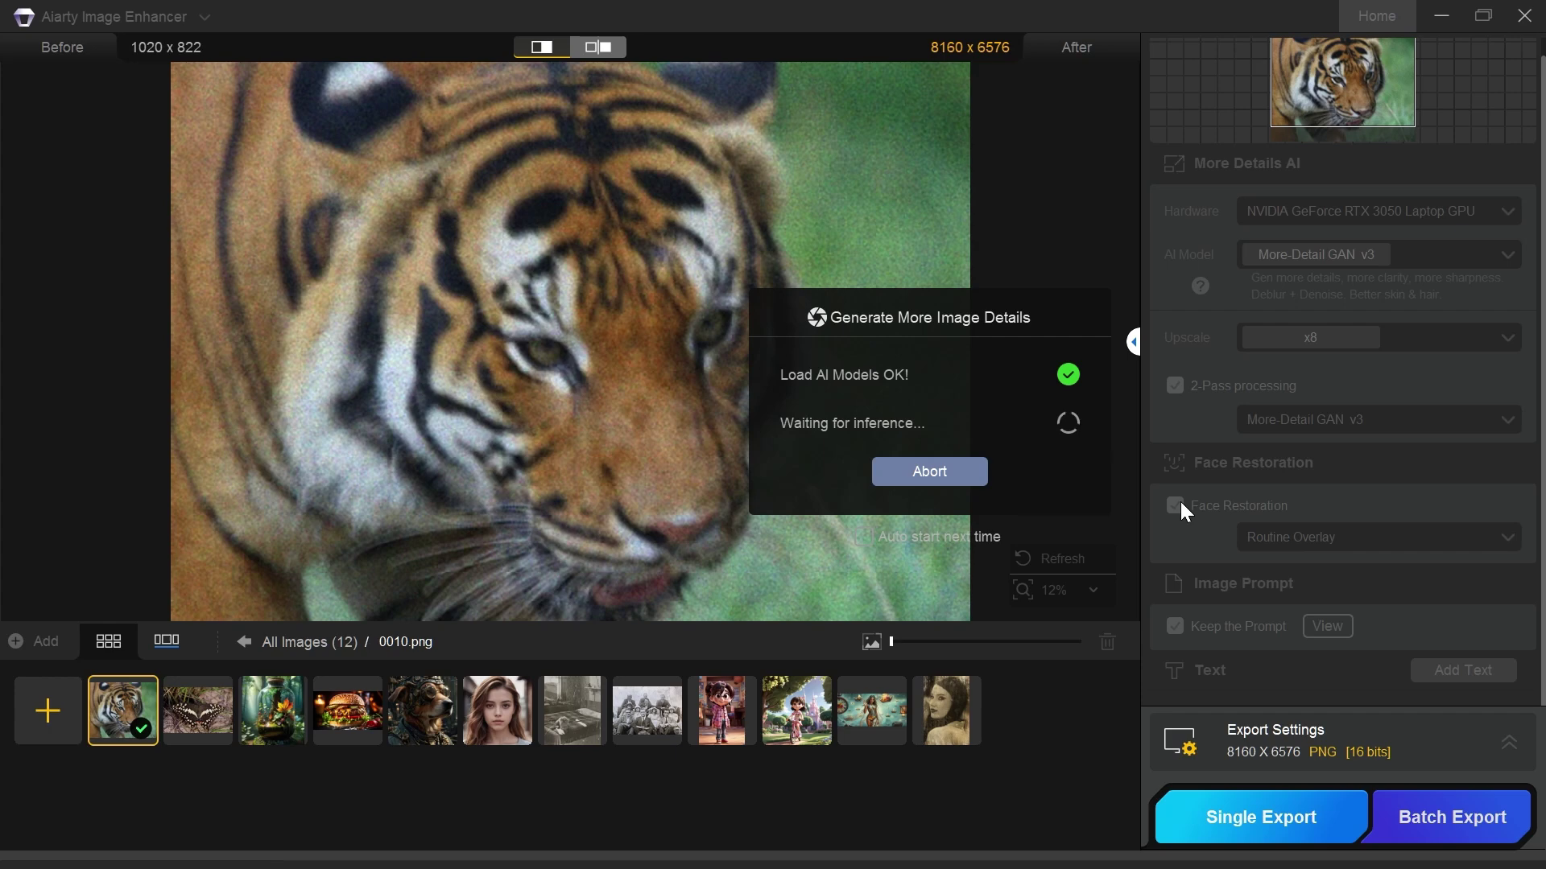
pyautogui.moveTo(1128, 343)
pyautogui.mouseDown()
pyautogui.moveTo(707, 352)
pyautogui.moveTo(1163, 394)
pyautogui.mouseUp()
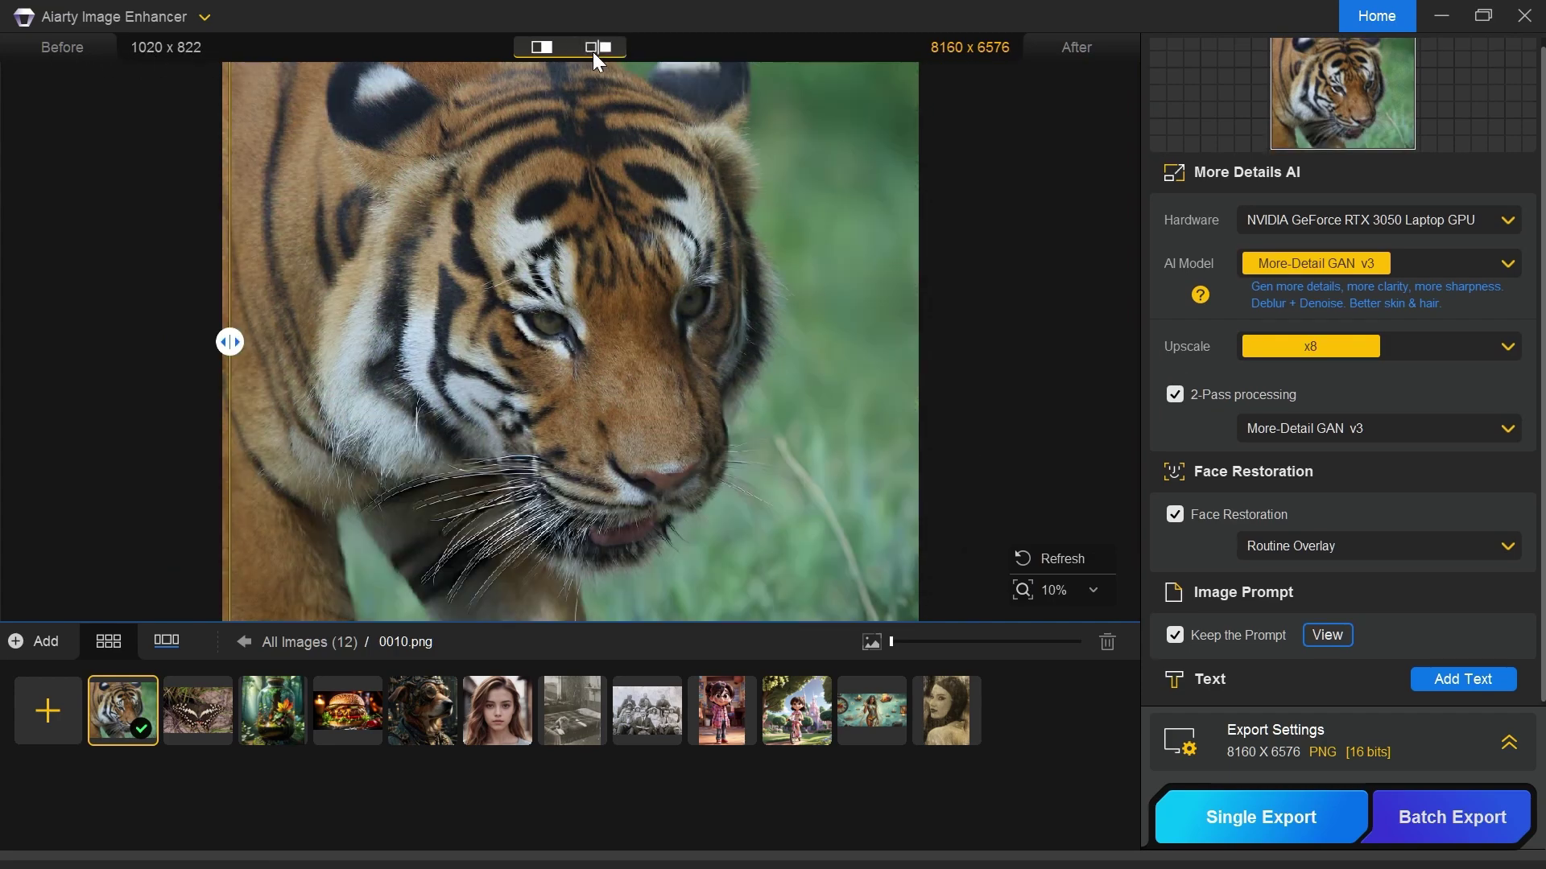
pyautogui.click(592, 52)
pyautogui.moveTo(690, 310)
pyautogui.mouseDown()
pyautogui.moveTo(609, 486)
pyautogui.moveTo(707, 346)
pyautogui.moveTo(681, 424)
pyautogui.moveTo(631, 415)
pyautogui.moveTo(724, 481)
pyautogui.mouseUp()
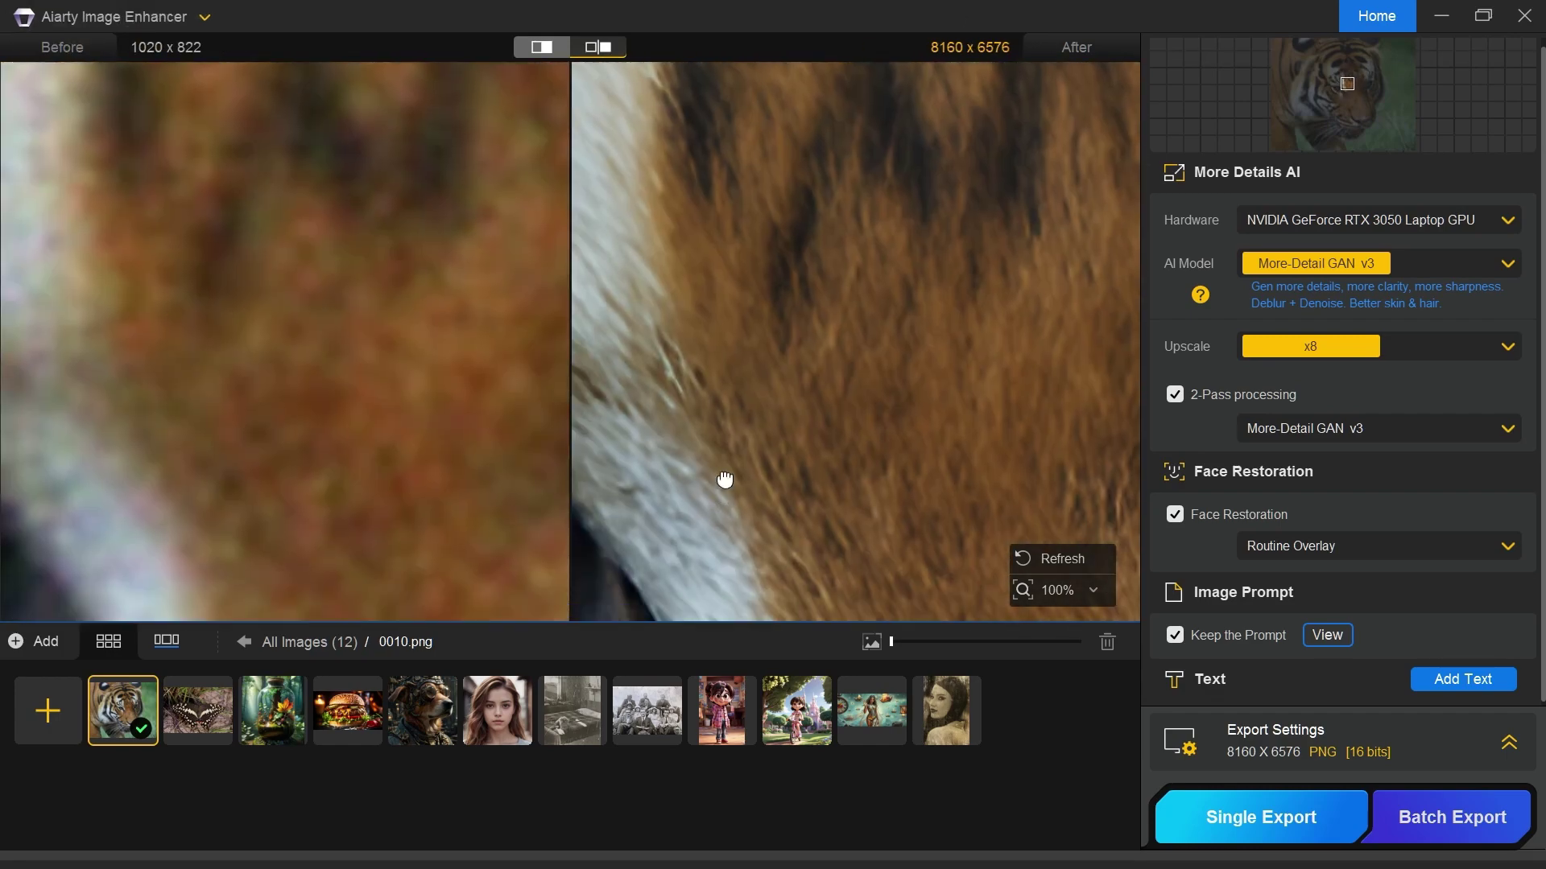
pyautogui.moveTo(644, 342)
pyautogui.mouseDown()
pyautogui.moveTo(1115, 341)
pyautogui.moveTo(68, 345)
pyautogui.moveTo(518, 342)
pyautogui.moveTo(117, 313)
pyautogui.moveTo(1104, 342)
pyautogui.moveTo(563, 342)
pyautogui.moveTo(628, 342)
pyautogui.mouseUp()
pyautogui.moveTo(1060, 349); pyautogui.dragTo(469, 374)
pyautogui.moveTo(628, 342)
pyautogui.mouseDown()
pyautogui.moveTo(899, 343)
pyautogui.moveTo(580, 346)
pyautogui.moveTo(1008, 342)
pyautogui.moveTo(451, 343)
pyautogui.mouseUp()
pyautogui.scroll(-3, 528, 368)
pyautogui.scroll(-3, 536, 353)
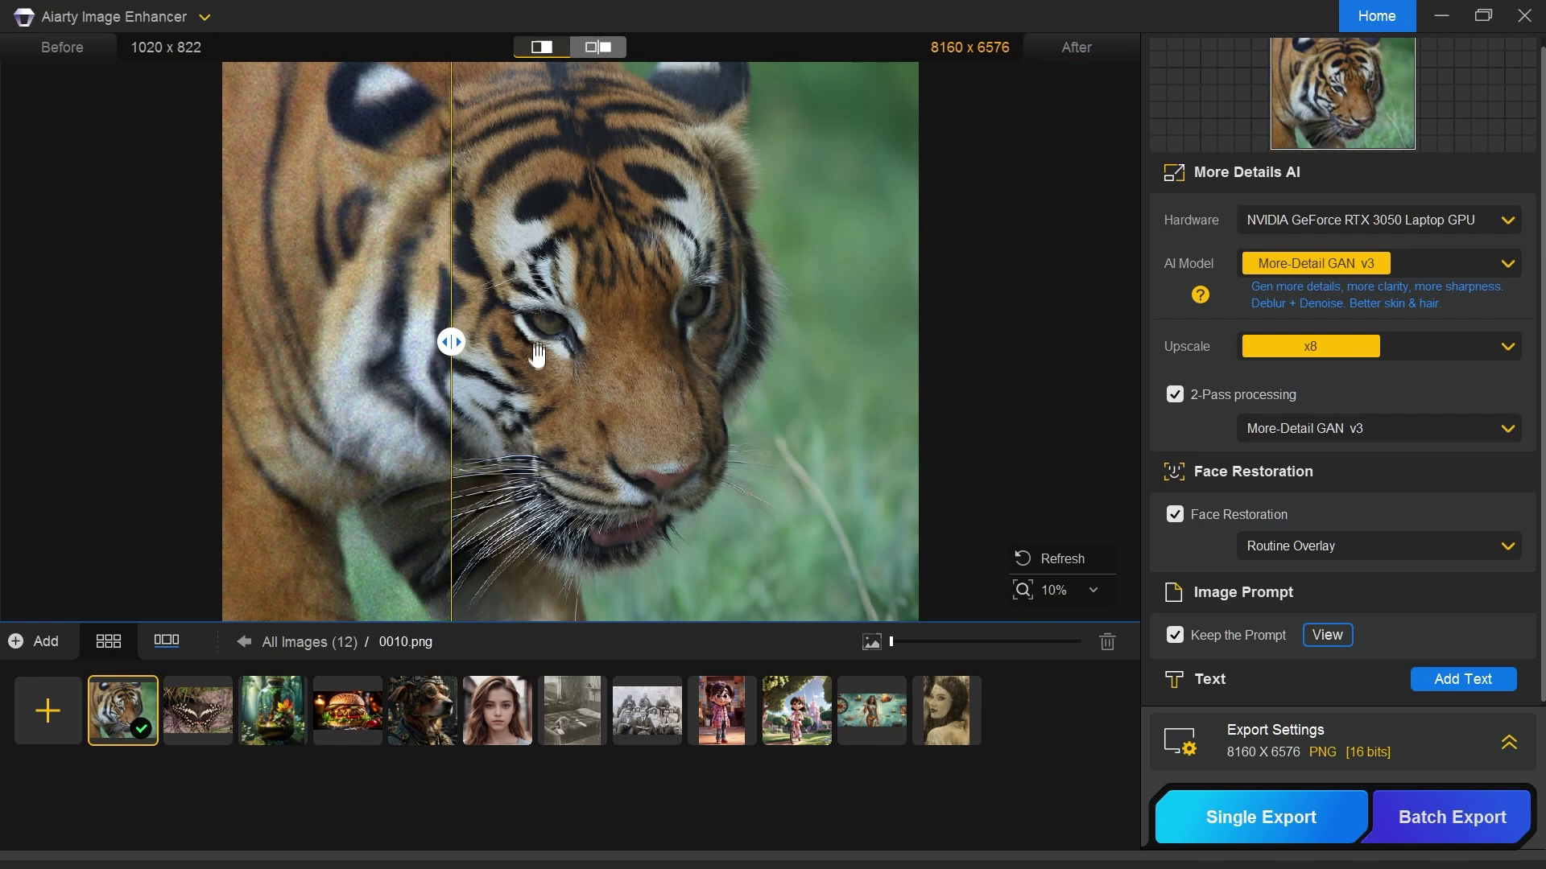
# Add a trial Tutstick text overlay, remove it, then expand Export Settings.
pyautogui.click(1449, 680)
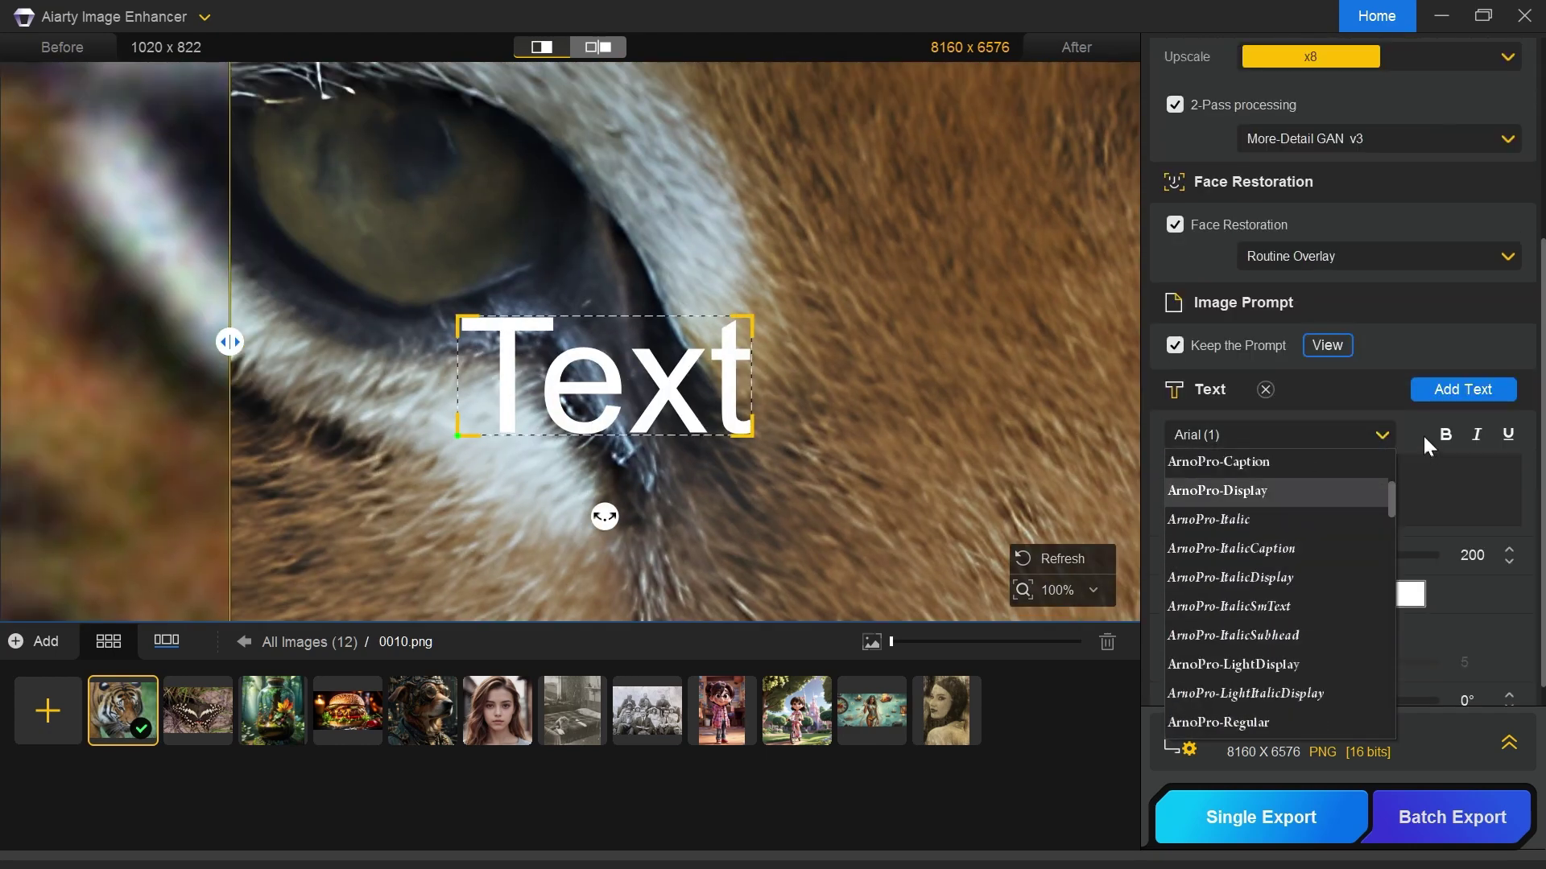
pyautogui.click(1256, 496)
pyautogui.press('BackSpace')
pyautogui.press('BackSpace')
pyautogui.press('BackSpace')
pyautogui.write('utstick')
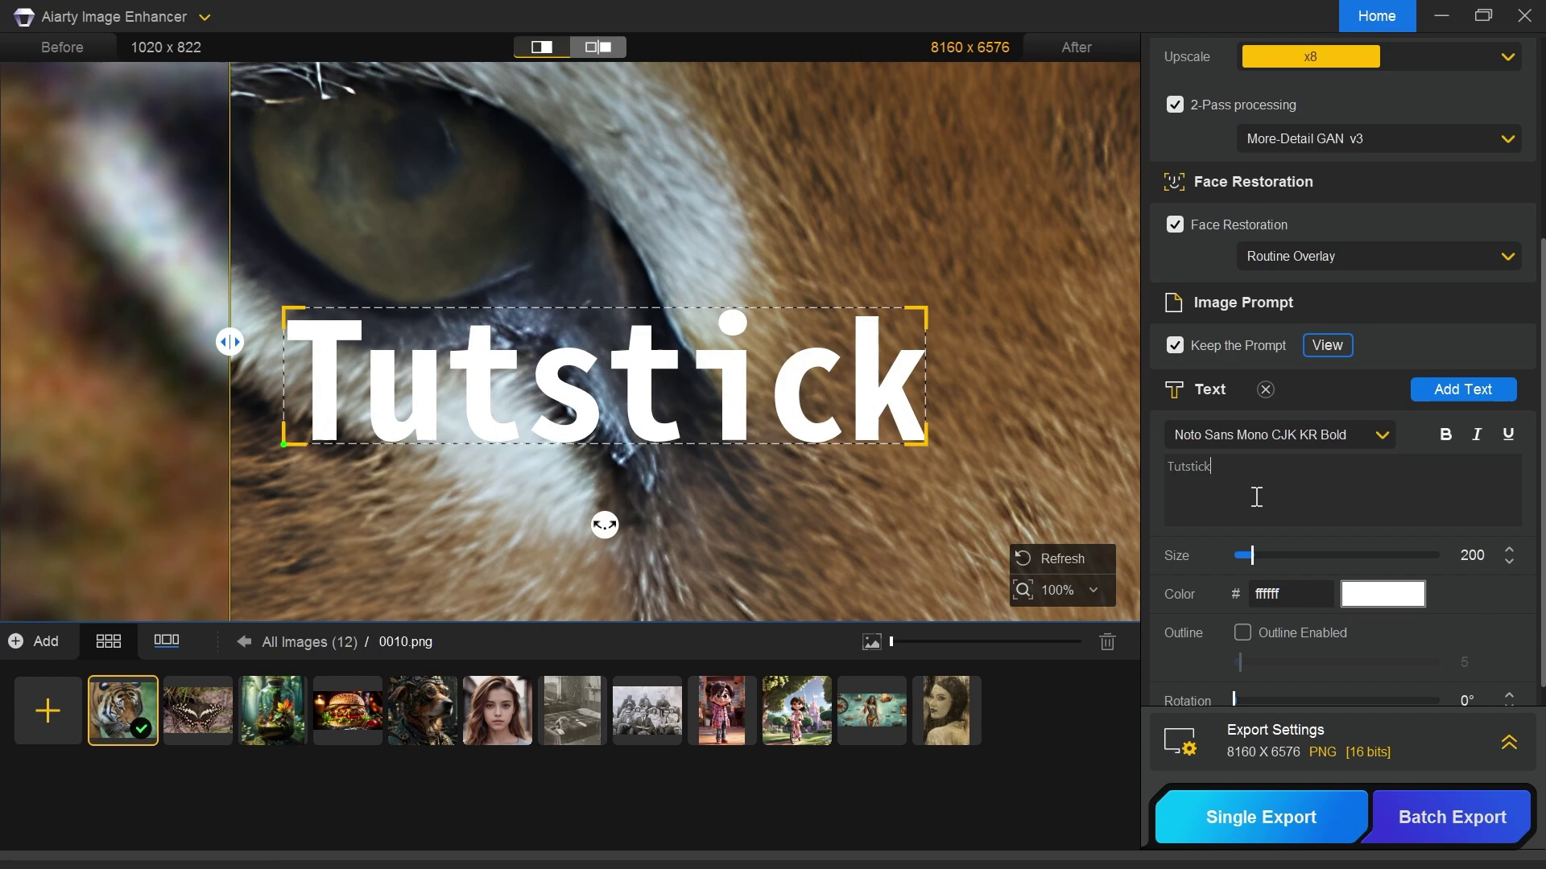
pyautogui.scroll(-1, 1258, 615)
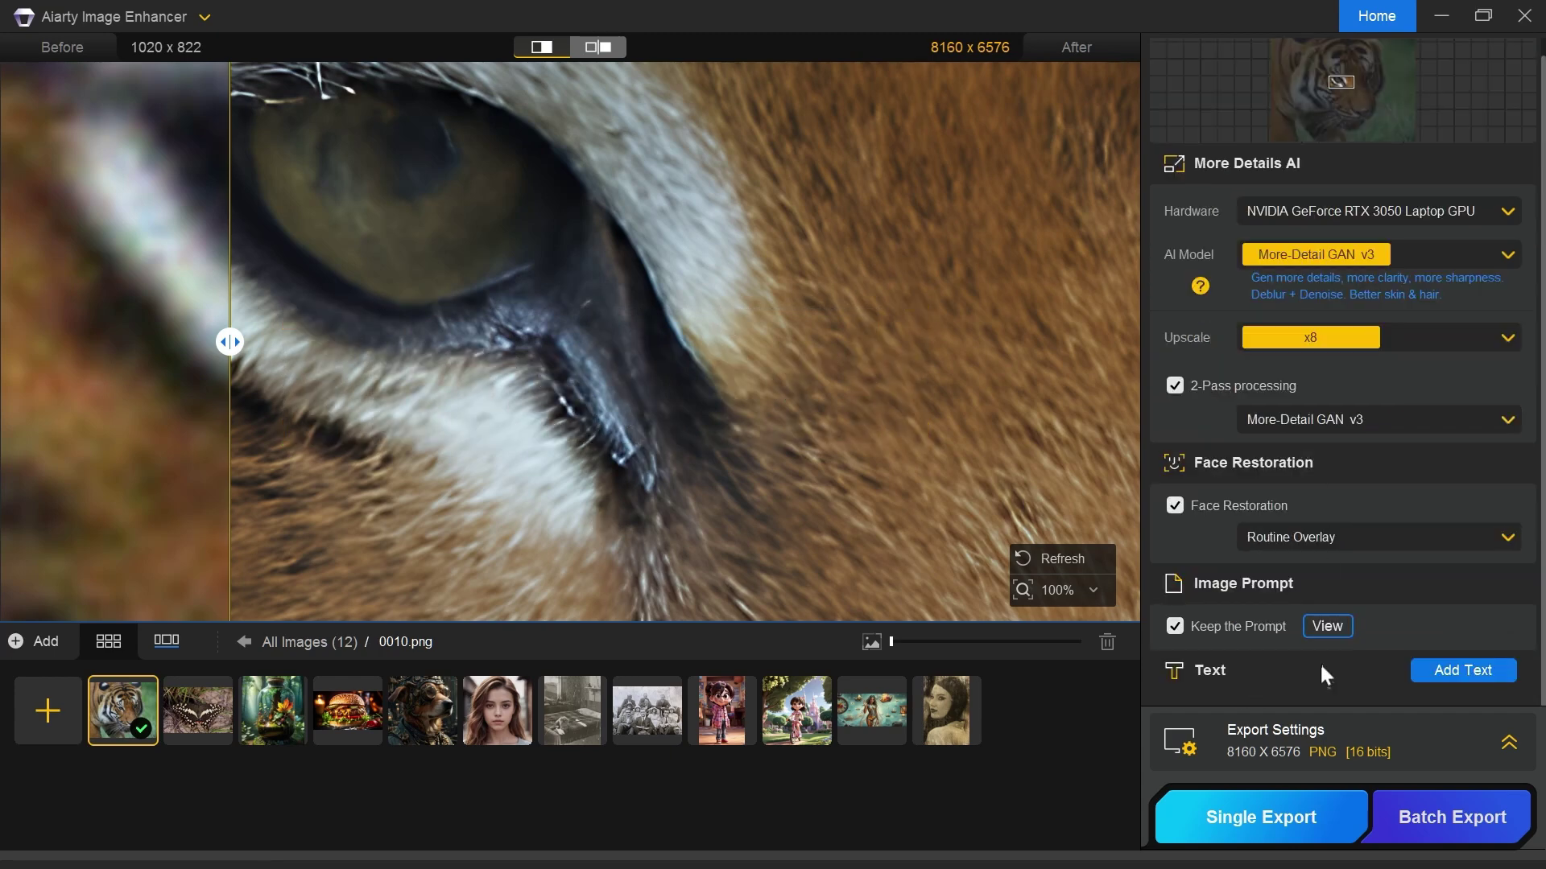
pyautogui.click(1509, 744)
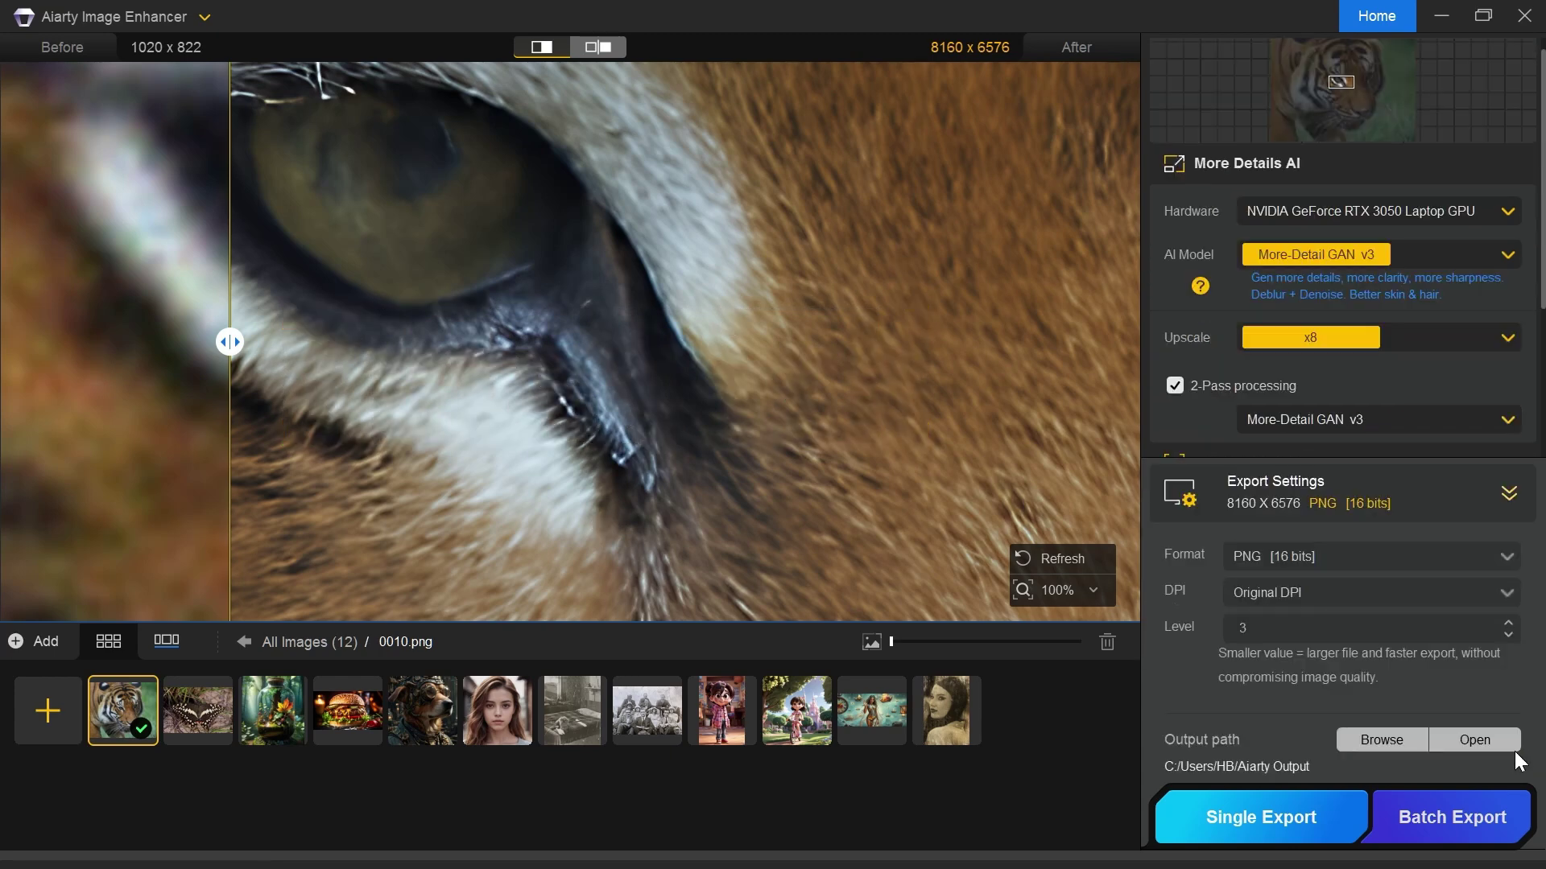
# Export the tiger as a 16-bit PNG at 150 DPI, then start enhancing portrait 0015.jpg.
pyautogui.click(1316, 549)
pyautogui.click(1353, 609)
pyautogui.click(1311, 591)
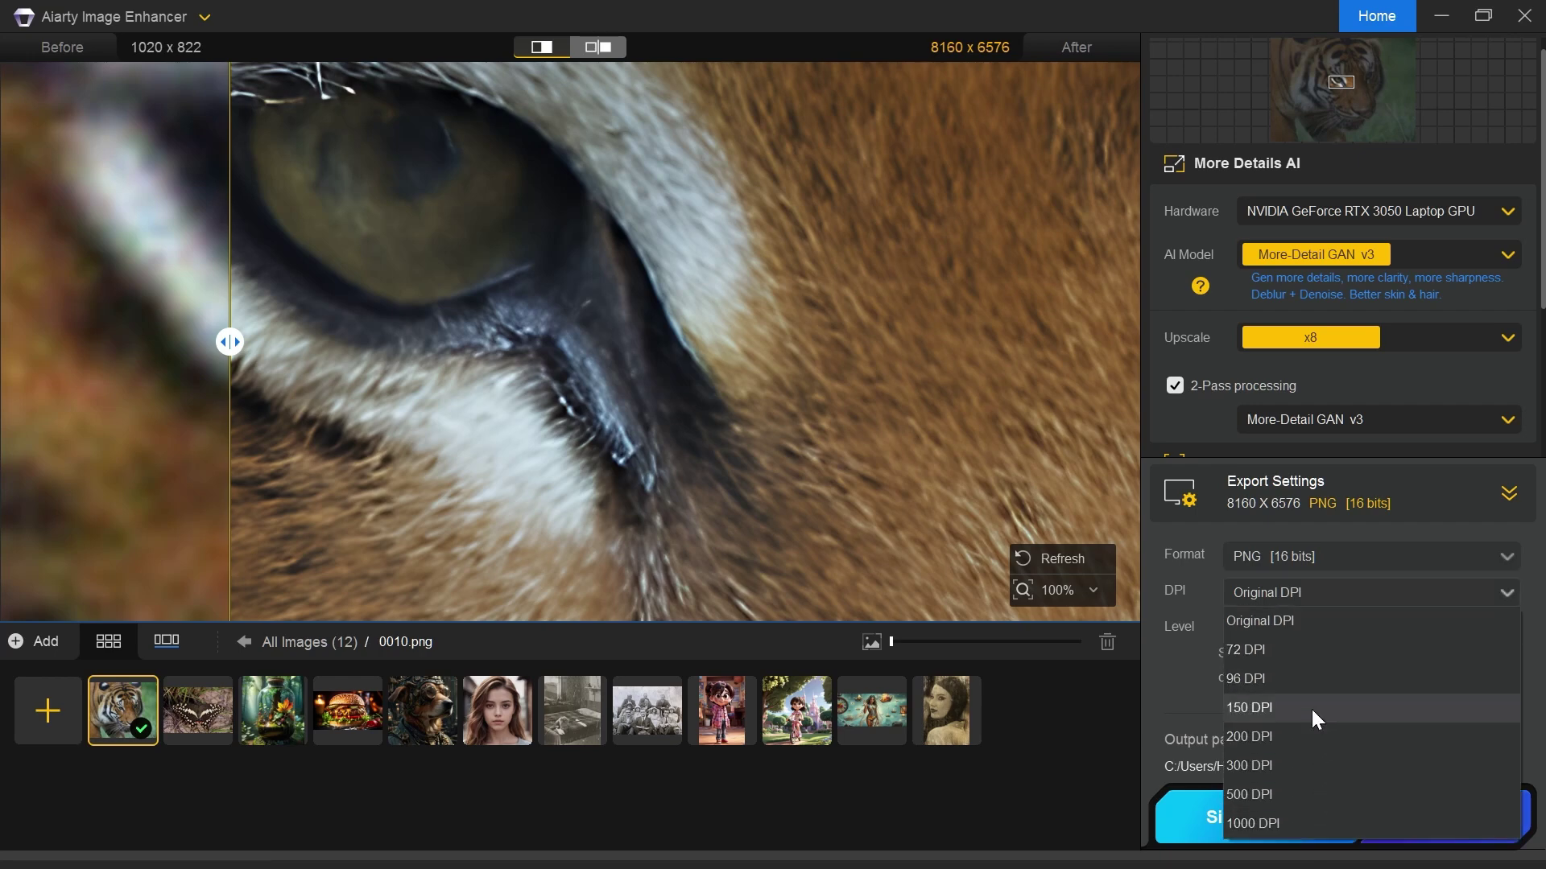
pyautogui.click(1312, 709)
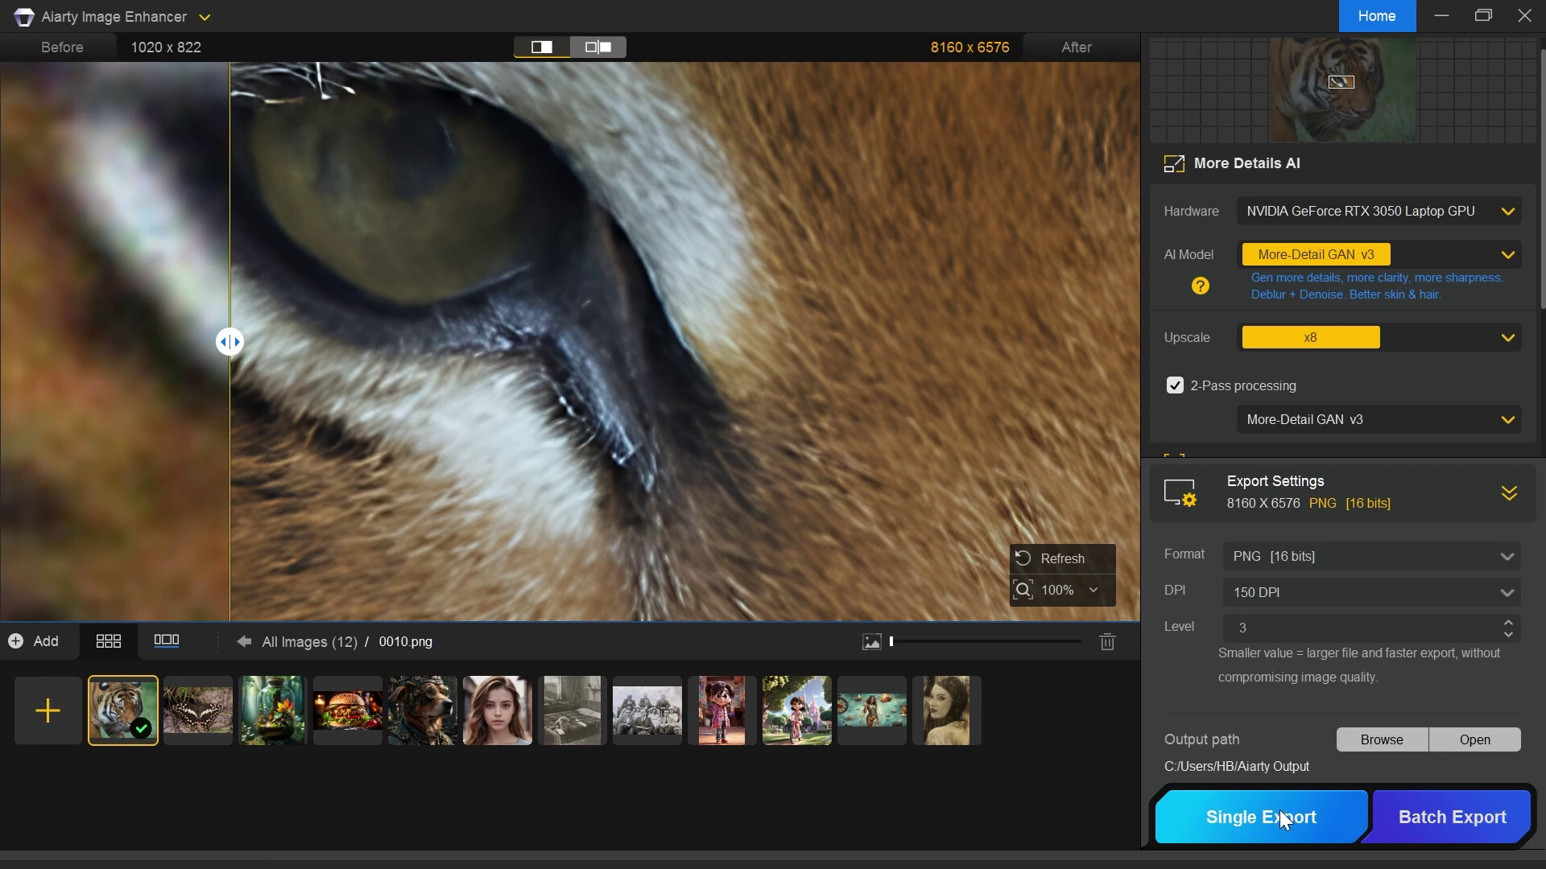
pyautogui.click(1229, 817)
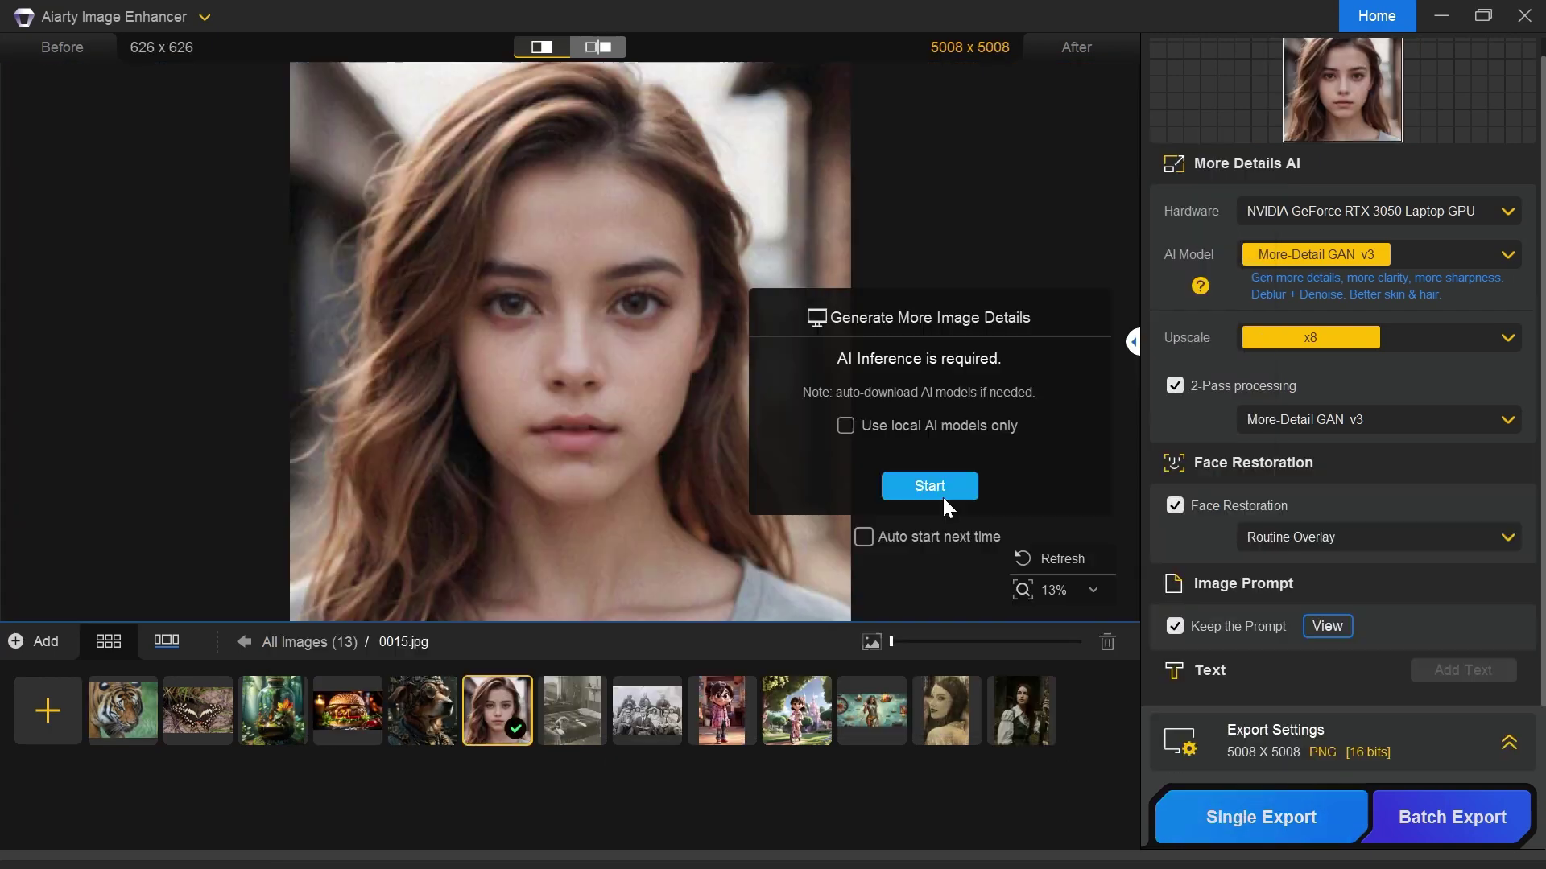
pyautogui.click(942, 495)
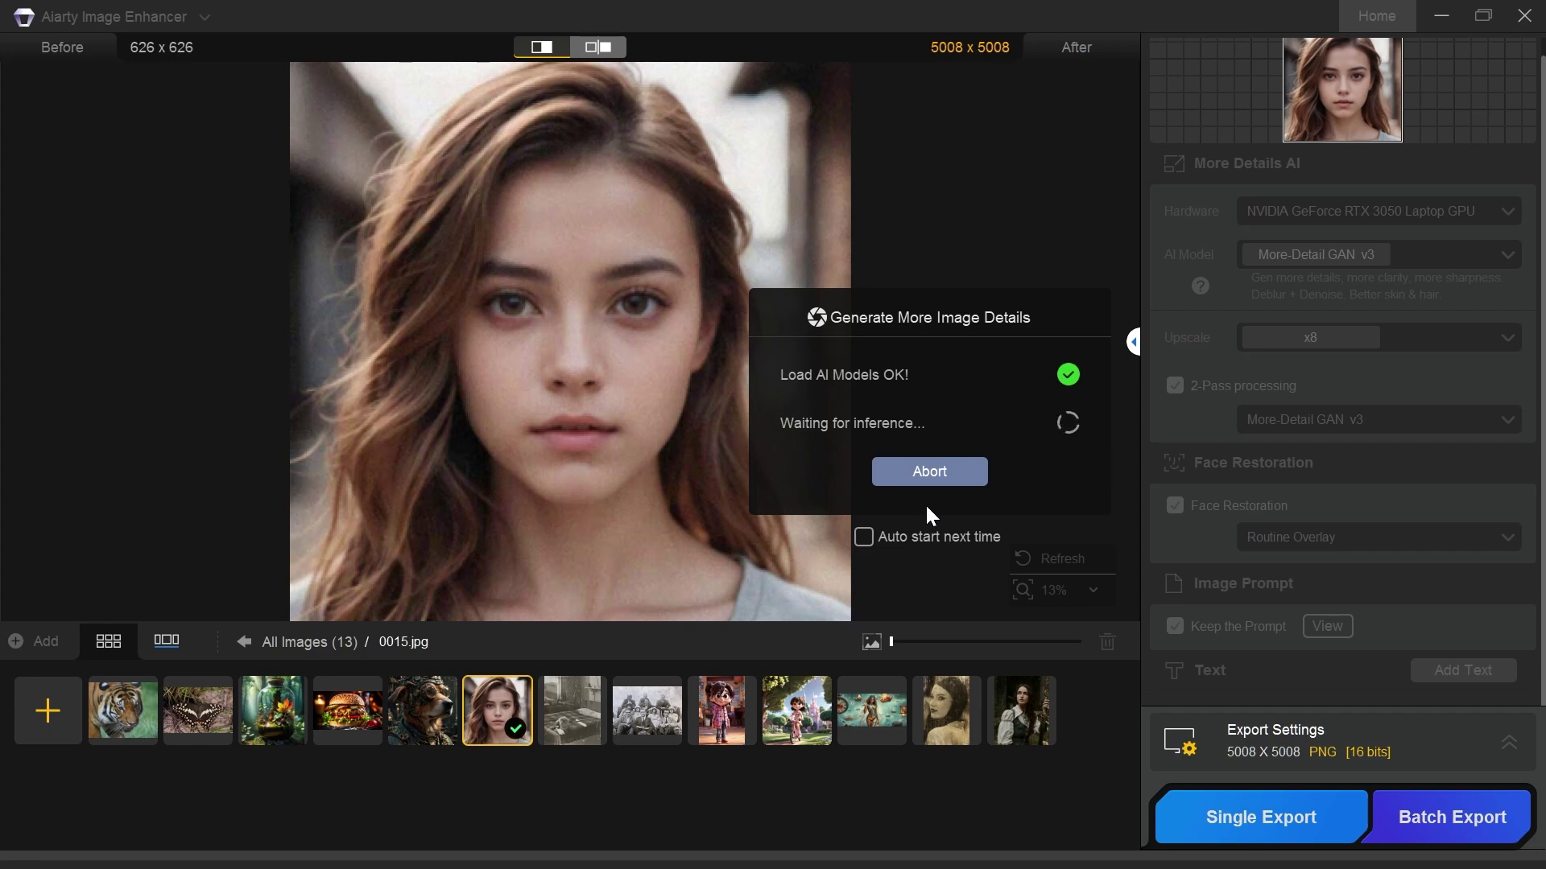
# Compare the girl's enhanced portrait against the original across the face.
pyautogui.moveTo(451, 362)
pyautogui.mouseDown()
pyautogui.moveTo(180, 362)
pyautogui.moveTo(911, 398)
pyautogui.moveTo(229, 411)
pyautogui.mouseUp()
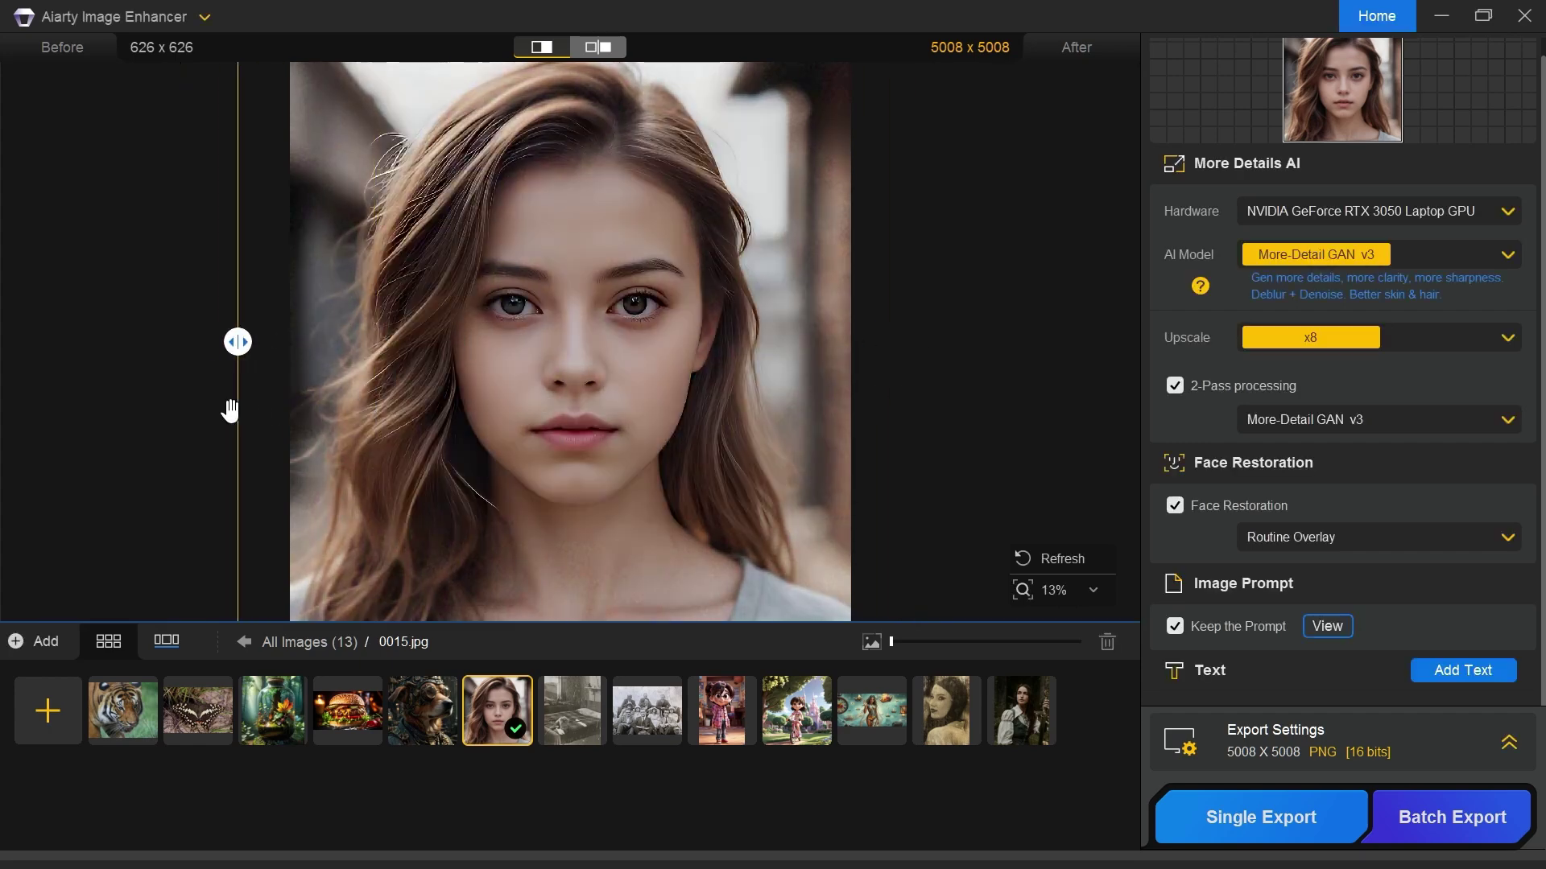
pyautogui.scroll(3, 604, 327)
pyautogui.scroll(2, 732, 363)
pyautogui.moveTo(238, 342)
pyautogui.mouseDown()
pyautogui.moveTo(1021, 339)
pyautogui.moveTo(155, 334)
pyautogui.moveTo(1128, 343)
pyautogui.moveTo(331, 339)
pyautogui.mouseUp()
pyautogui.moveTo(534, 448)
pyautogui.mouseDown()
pyautogui.moveTo(306, 342)
pyautogui.moveTo(504, 346)
pyautogui.moveTo(4, 341)
pyautogui.moveTo(516, 342)
pyautogui.mouseUp()
pyautogui.moveTo(798, 378)
pyautogui.mouseDown()
pyautogui.moveTo(1137, 378)
pyautogui.moveTo(510, 342)
pyautogui.moveTo(60, 342)
pyautogui.moveTo(563, 342)
pyautogui.moveTo(31, 342)
pyautogui.moveTo(610, 342)
pyautogui.moveTo(239, 342)
pyautogui.mouseUp()
pyautogui.scroll(-5, 605, 313)
# Upscale portrait 0015.jpg to 2K and compare the result with the original.
pyautogui.click(1320, 345)
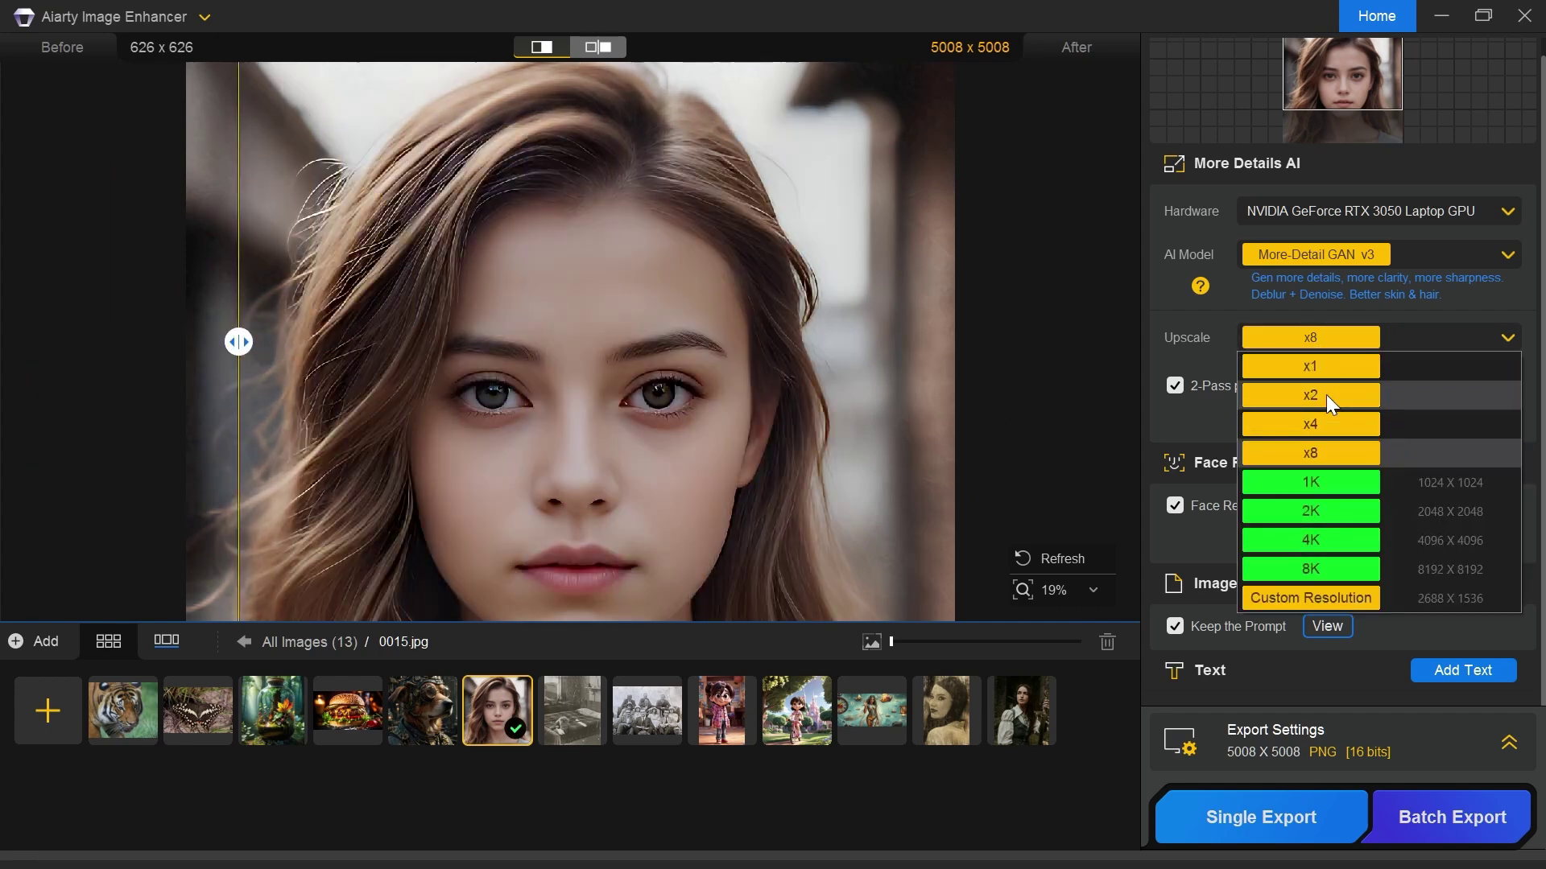
pyautogui.click(1310, 510)
pyautogui.click(900, 483)
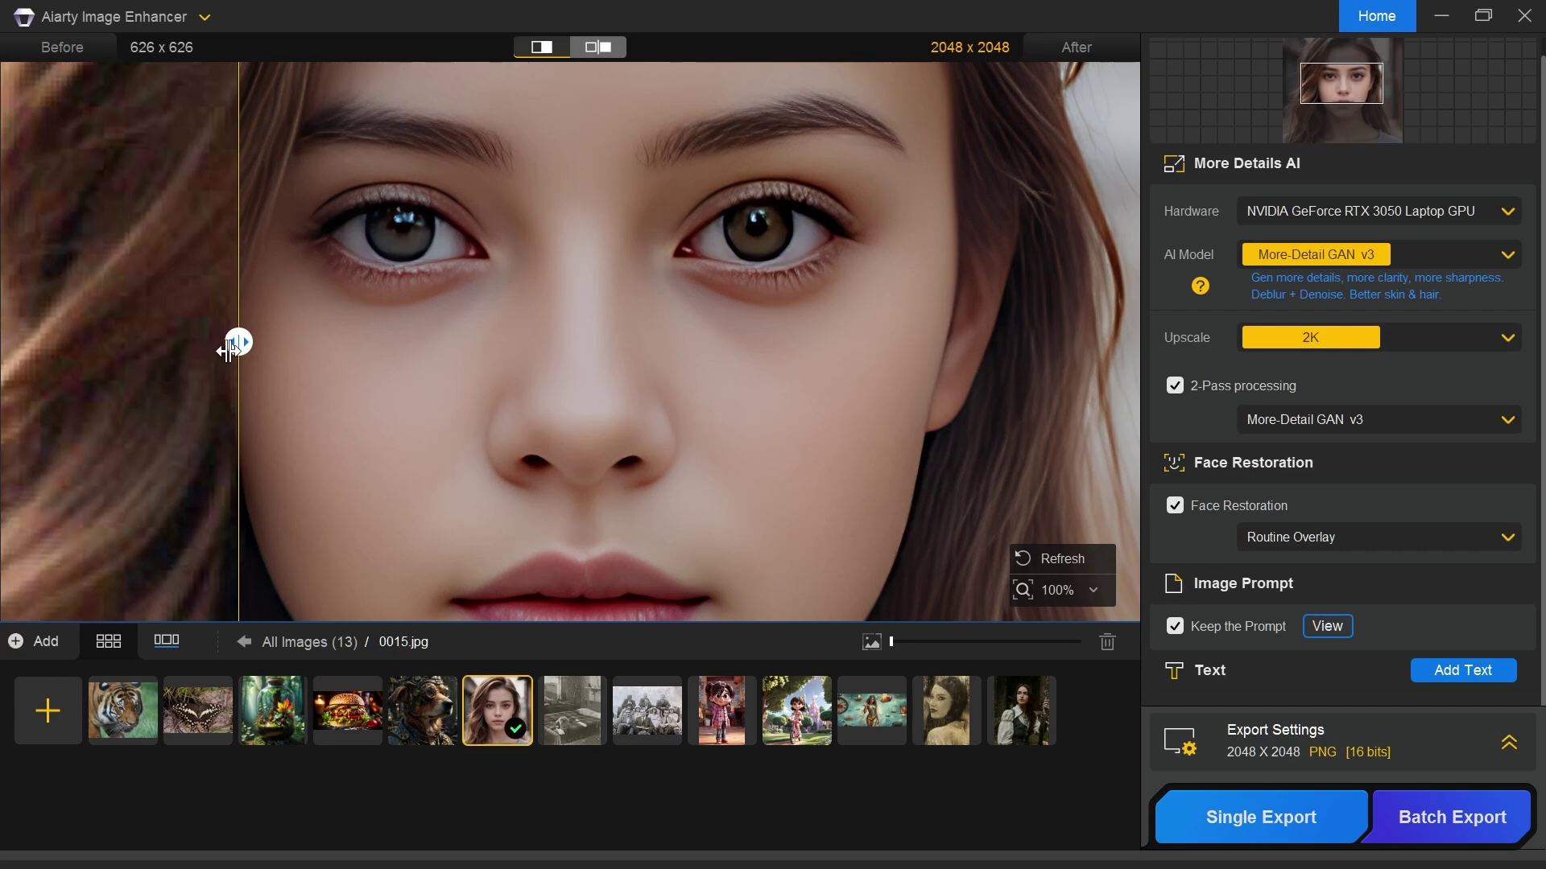
pyautogui.moveTo(229, 348)
pyautogui.mouseDown()
pyautogui.moveTo(1001, 373)
pyautogui.moveTo(197, 373)
pyautogui.moveTo(1132, 342)
pyautogui.moveTo(135, 342)
pyautogui.moveTo(696, 341)
pyautogui.mouseUp()
pyautogui.scroll(-4, 518, 267)
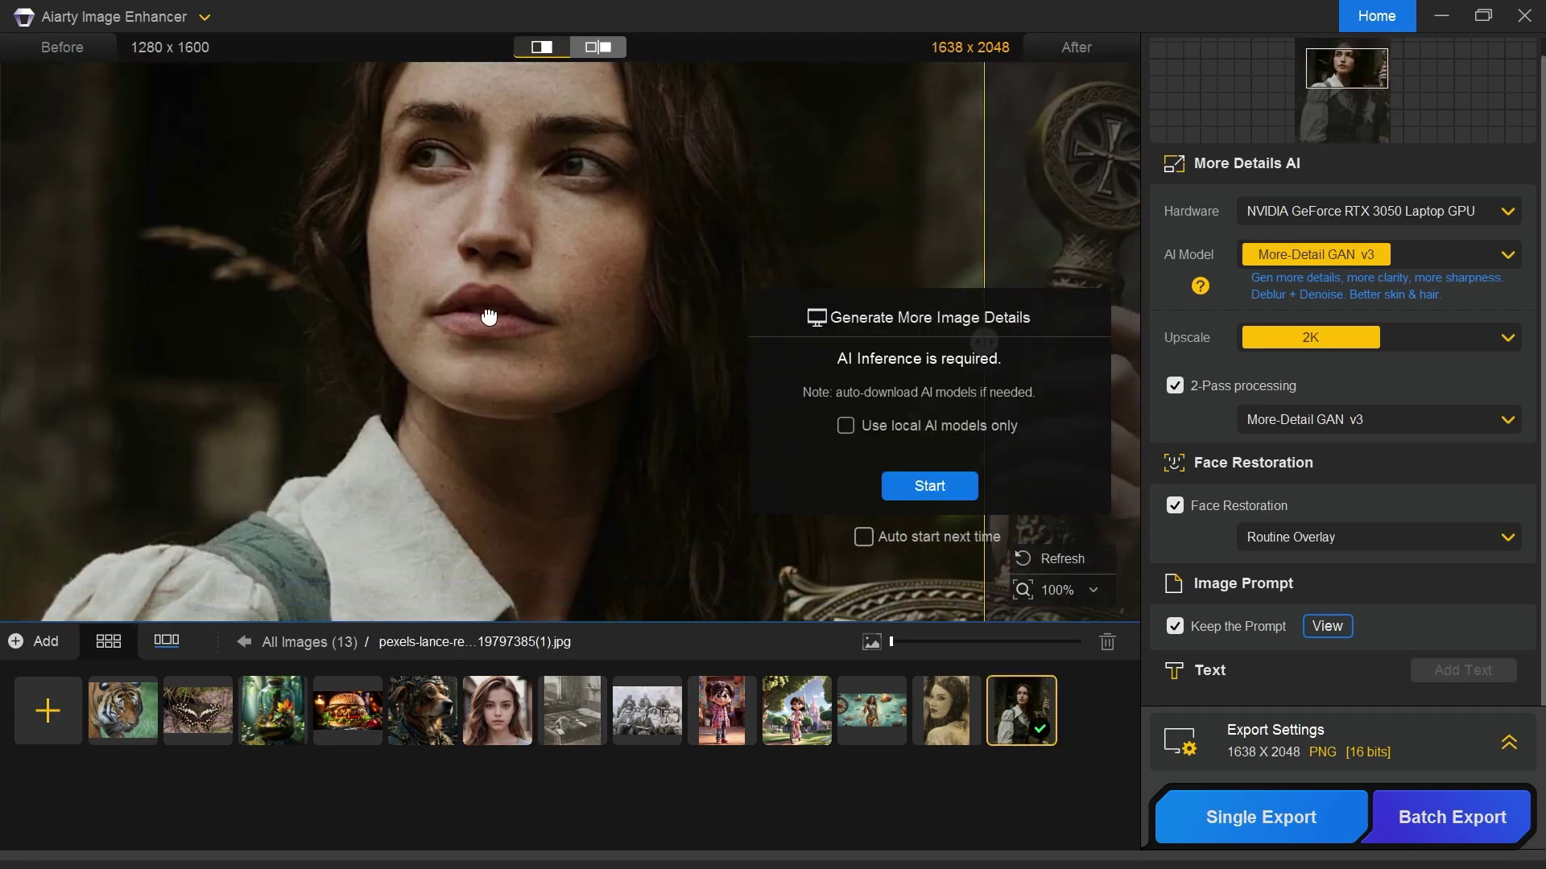
pyautogui.scroll(3, 489, 317)
pyautogui.moveTo(451, 480); pyautogui.dragTo(524, 225)
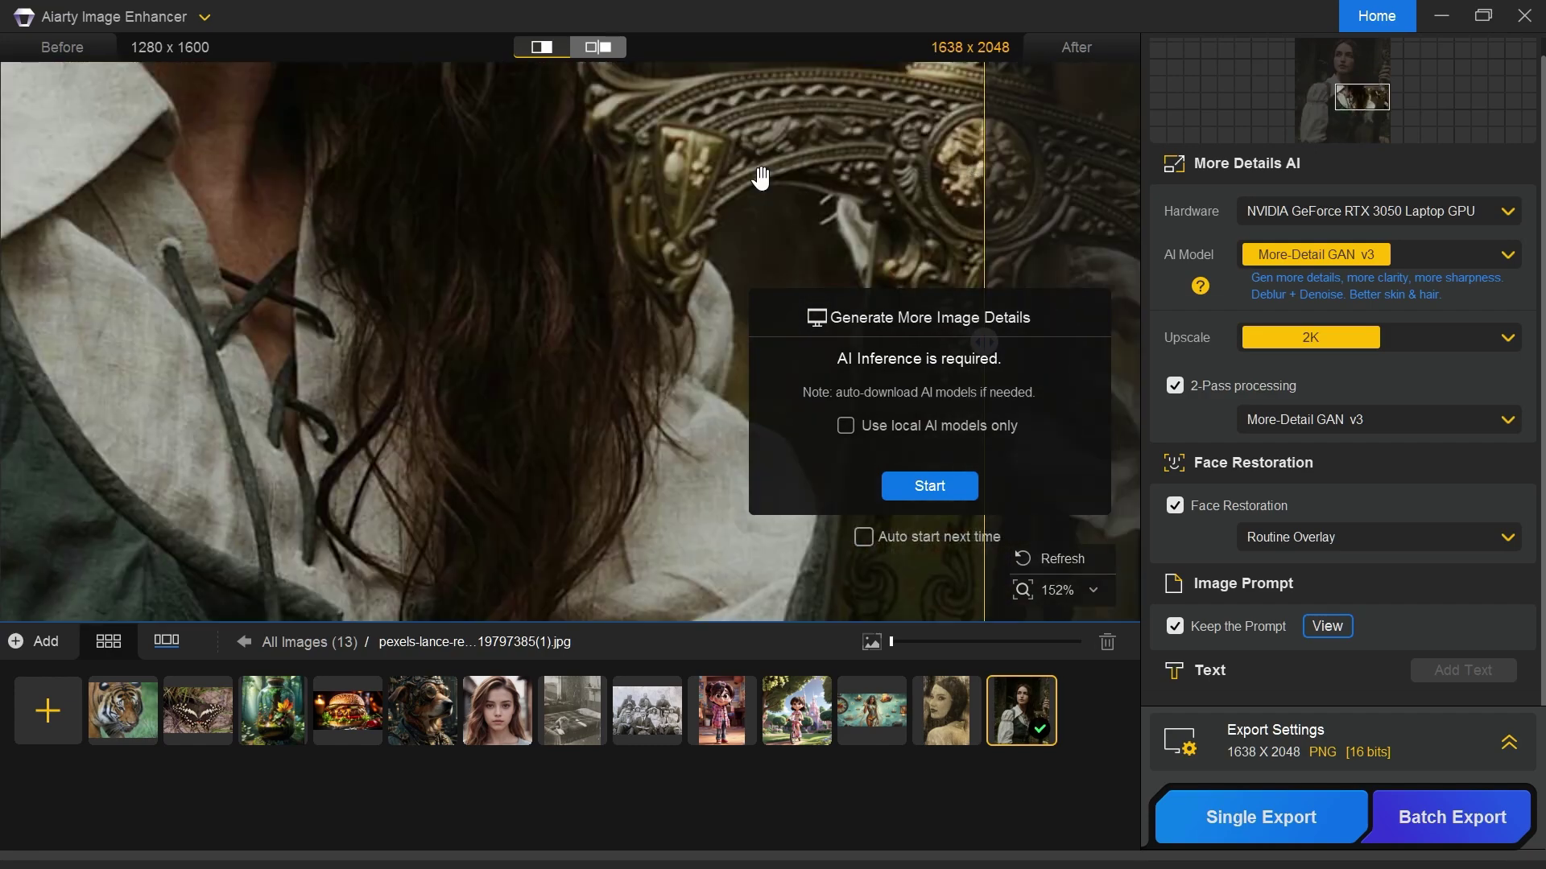
pyautogui.scroll(-5, 761, 178)
# Upscale the sword photo to 8K (6552 x 8192) and compare it with the original.
pyautogui.click(1320, 346)
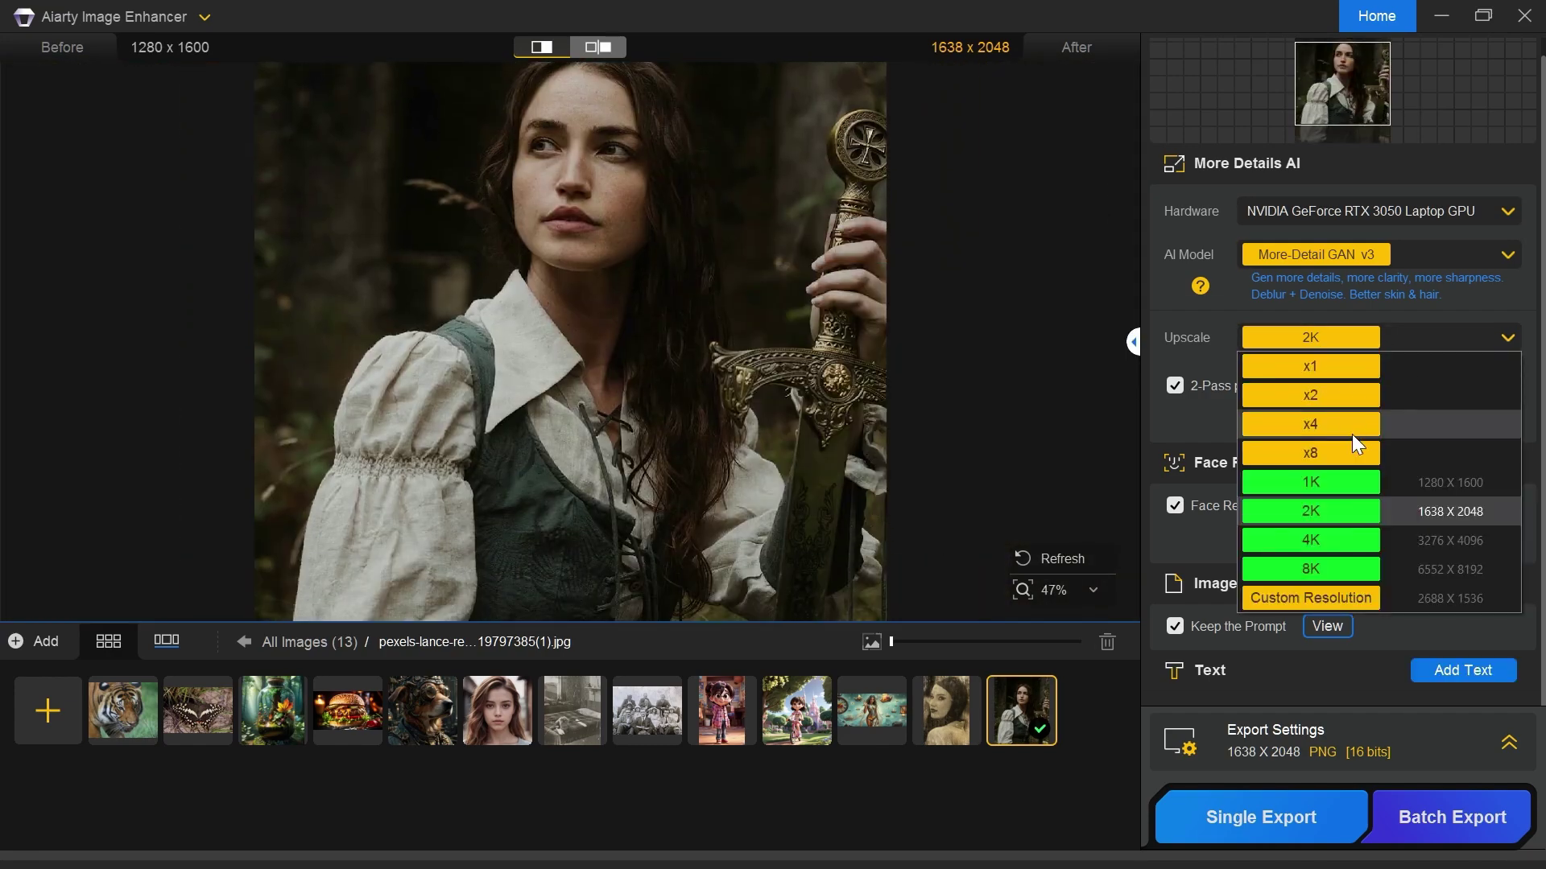
pyautogui.click(1334, 566)
pyautogui.click(958, 486)
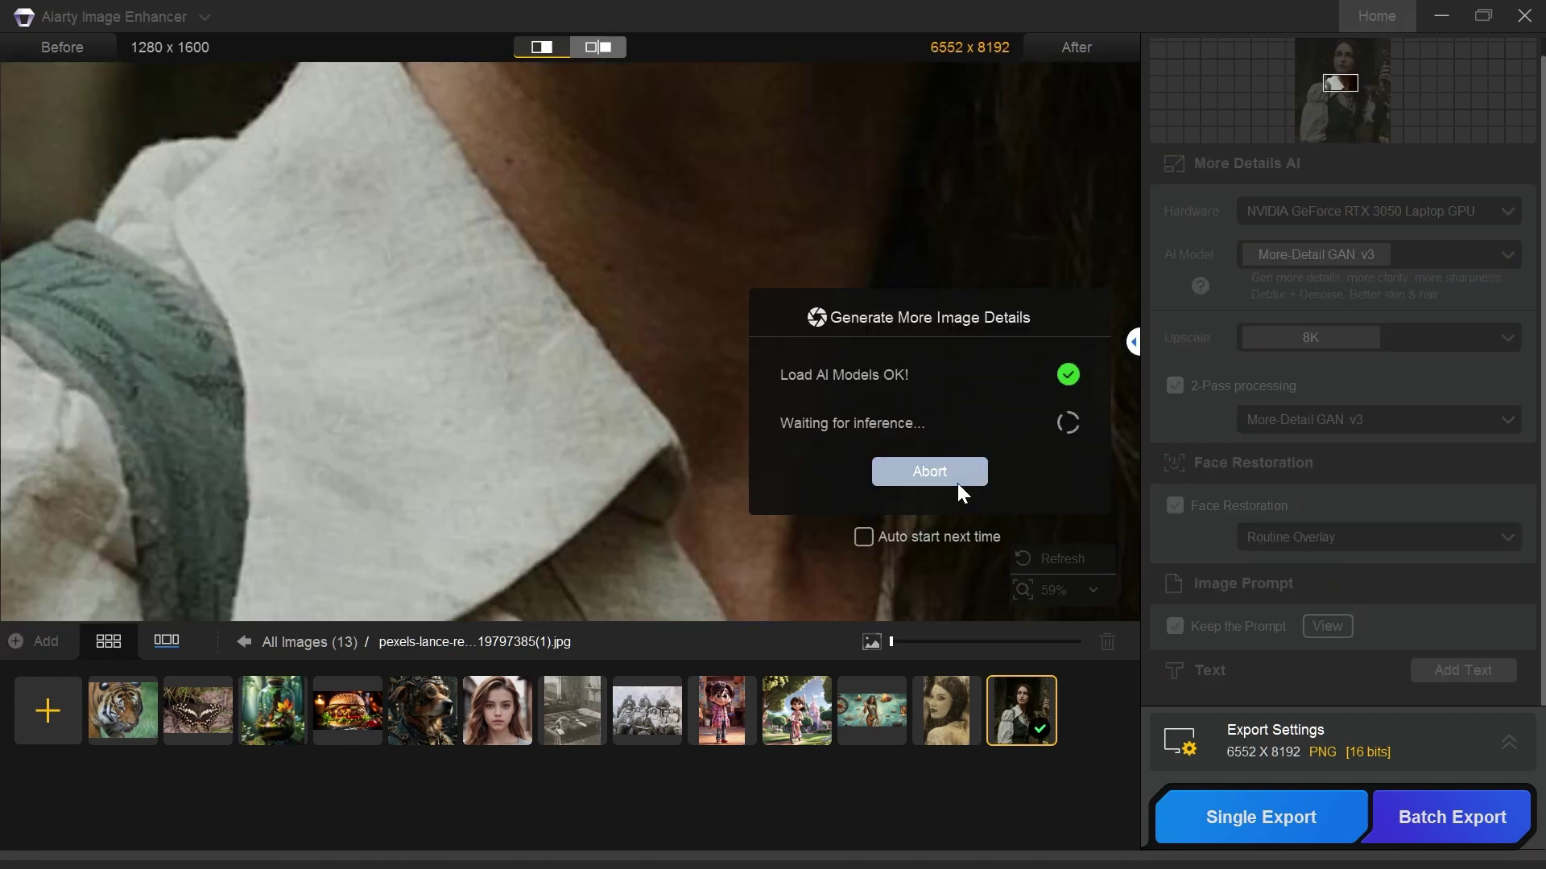
pyautogui.scroll(-2, 625, 414)
pyautogui.moveTo(568, 379)
pyautogui.mouseDown()
pyautogui.moveTo(13, 350)
pyautogui.moveTo(650, 389)
pyautogui.moveTo(516, 362)
pyautogui.moveTo(189, 358)
pyautogui.moveTo(991, 342)
pyautogui.moveTo(228, 334)
pyautogui.moveTo(1002, 335)
pyautogui.moveTo(472, 354)
pyautogui.moveTo(1064, 339)
pyautogui.mouseUp()
pyautogui.scroll(-2, 650, 389)
pyautogui.scroll(2, 188, 358)
pyautogui.scroll(-3, 1063, 339)
pyautogui.moveTo(866, 338); pyautogui.dragTo(347, 367)
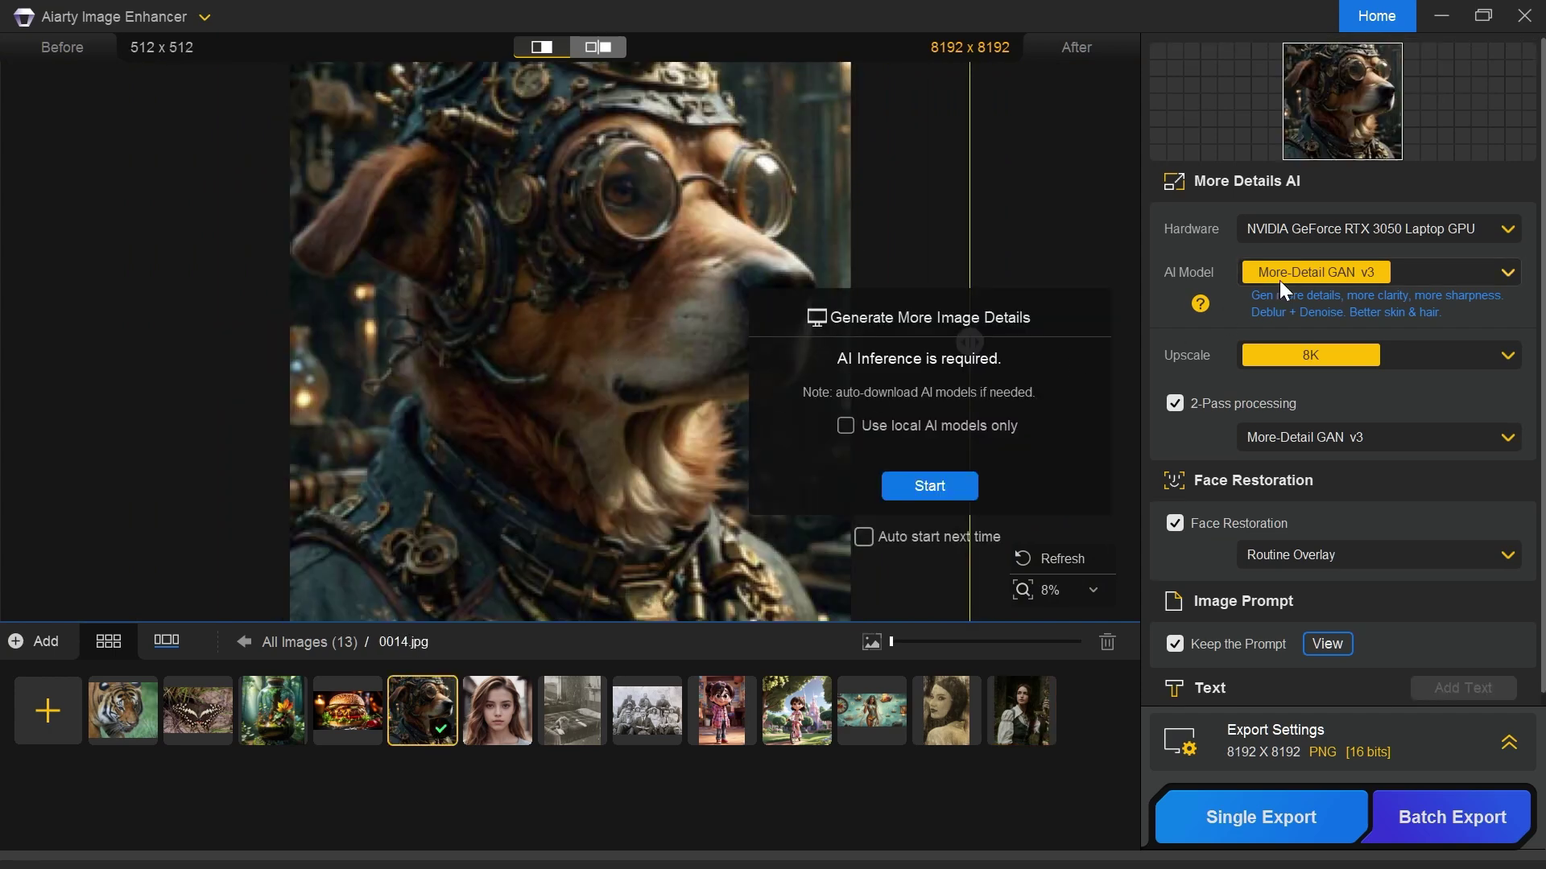
# Enhance the steampunk dog with AIGCsmooth v3 as both the AI model and 2-Pass model.
pyautogui.click(1281, 277)
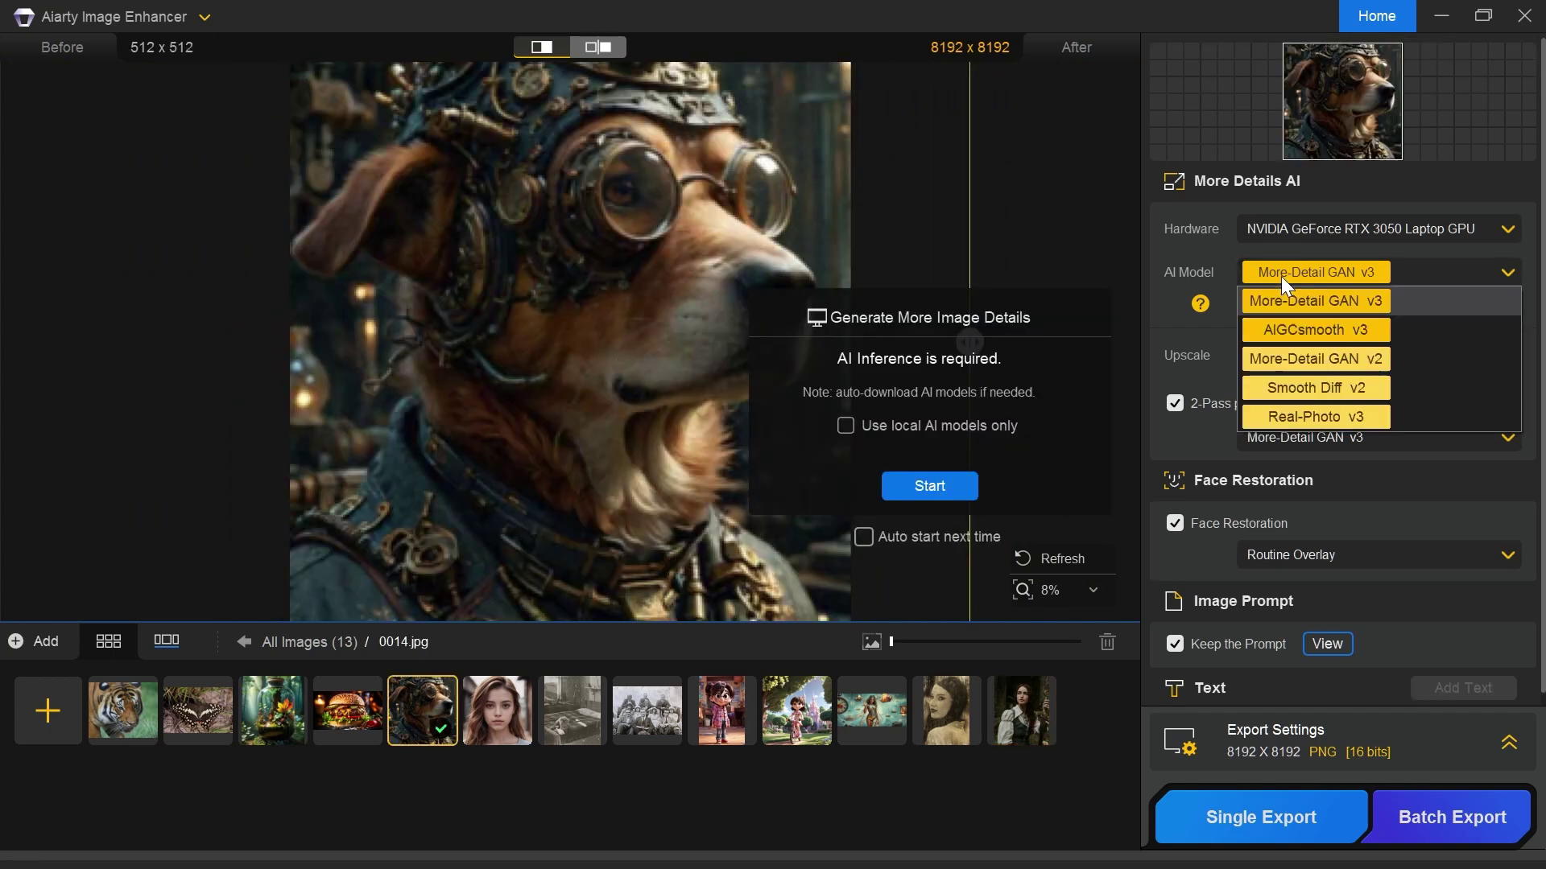
pyautogui.click(1332, 328)
pyautogui.click(1278, 438)
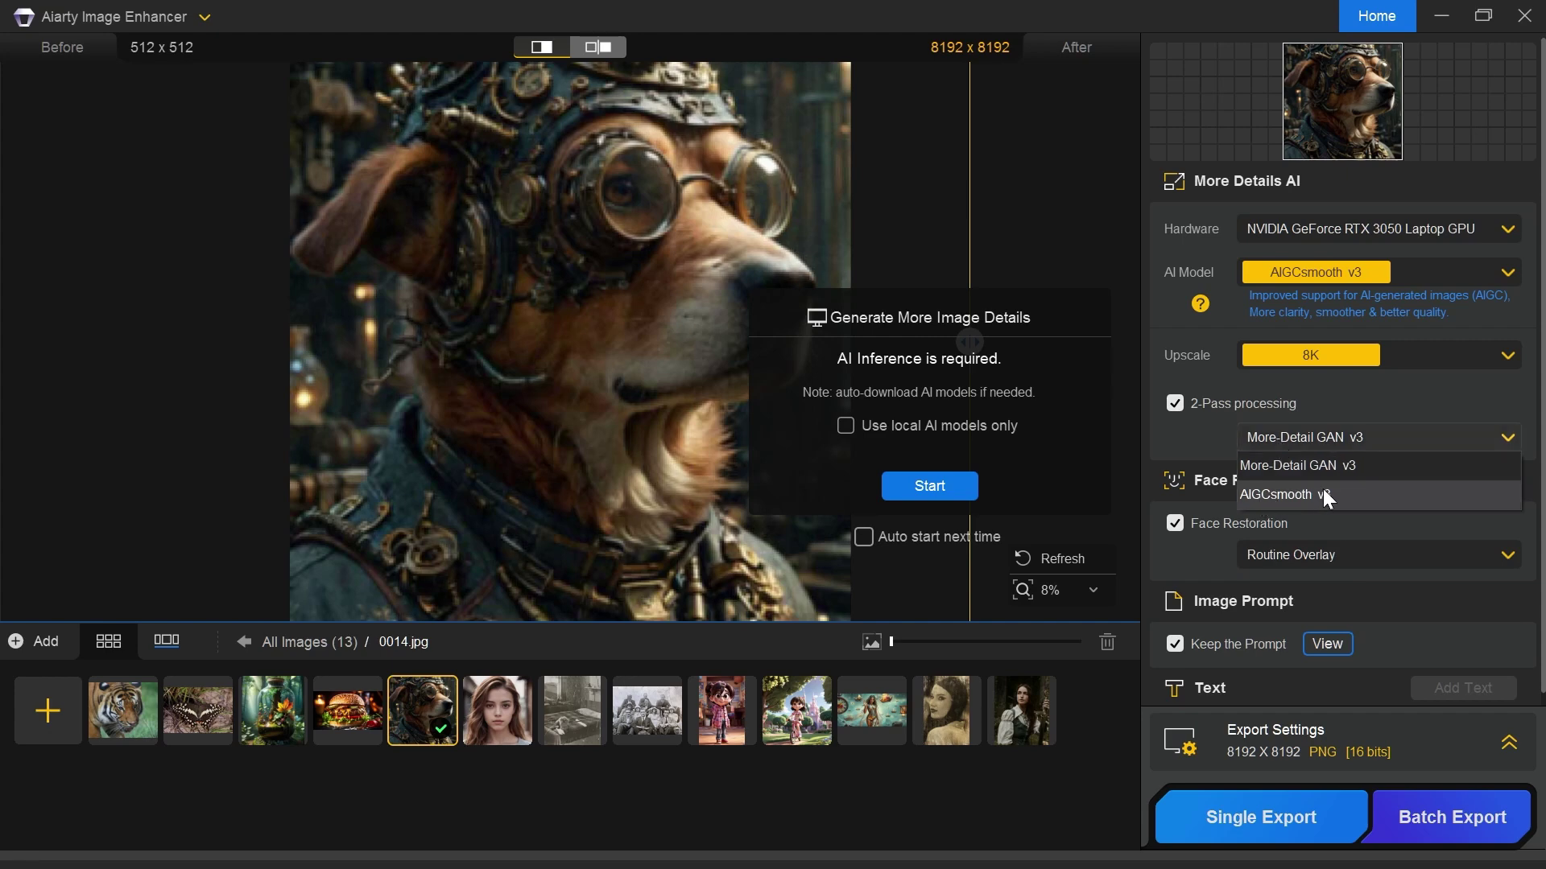
pyautogui.click(1293, 494)
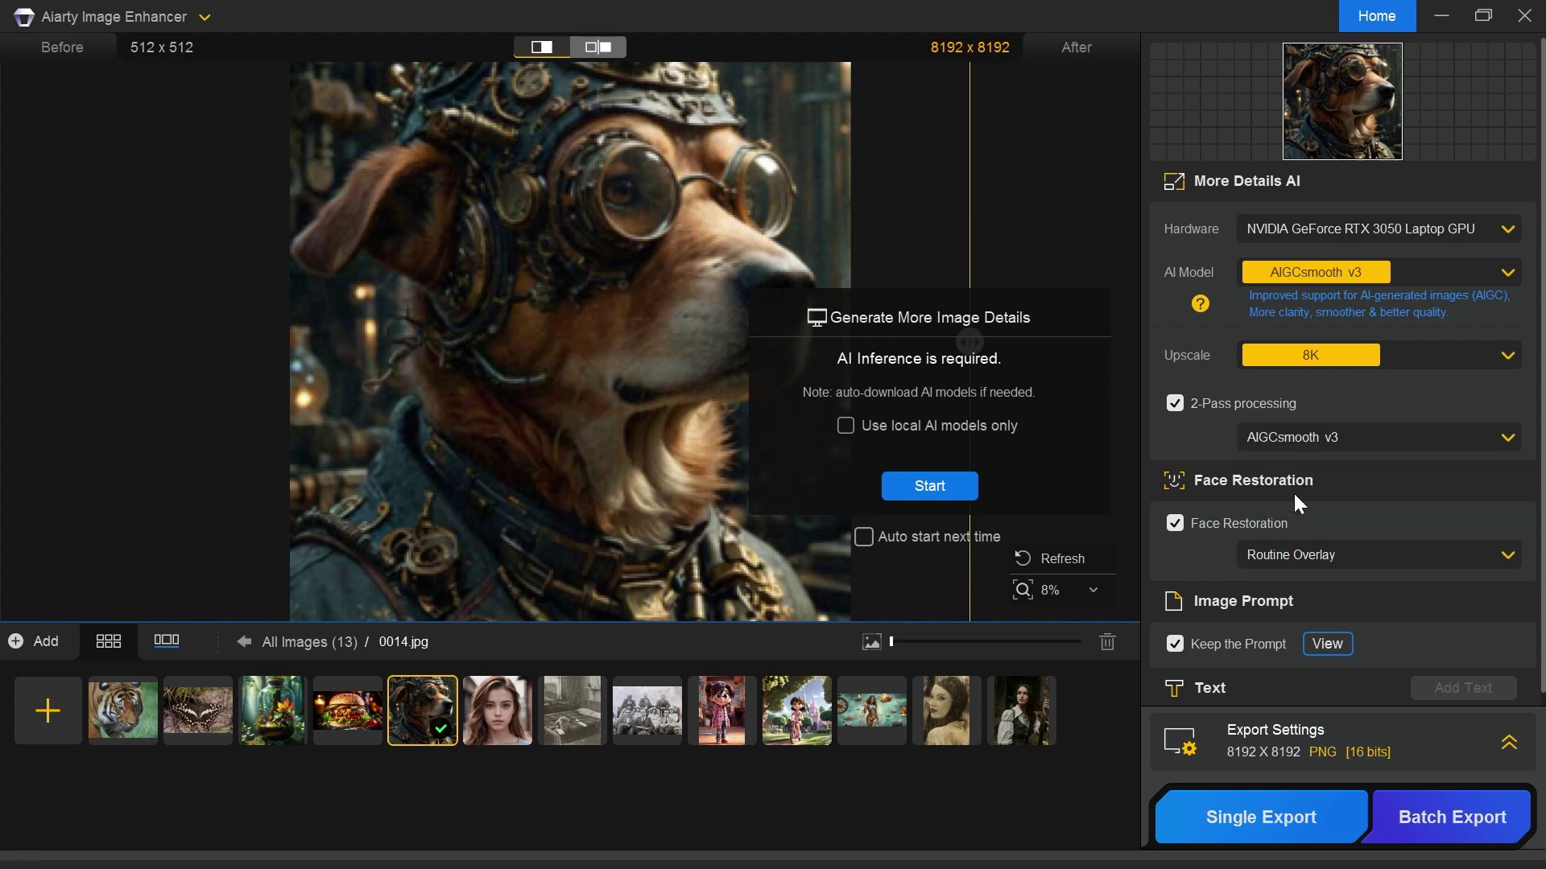
pyautogui.click(938, 481)
# Compare the dog's muzzle, collar armour and goggles before and after enhancement.
pyautogui.moveTo(970, 344)
pyautogui.mouseDown()
pyautogui.moveTo(265, 346)
pyautogui.moveTo(867, 346)
pyautogui.mouseUp()
pyautogui.scroll(3, 777, 426)
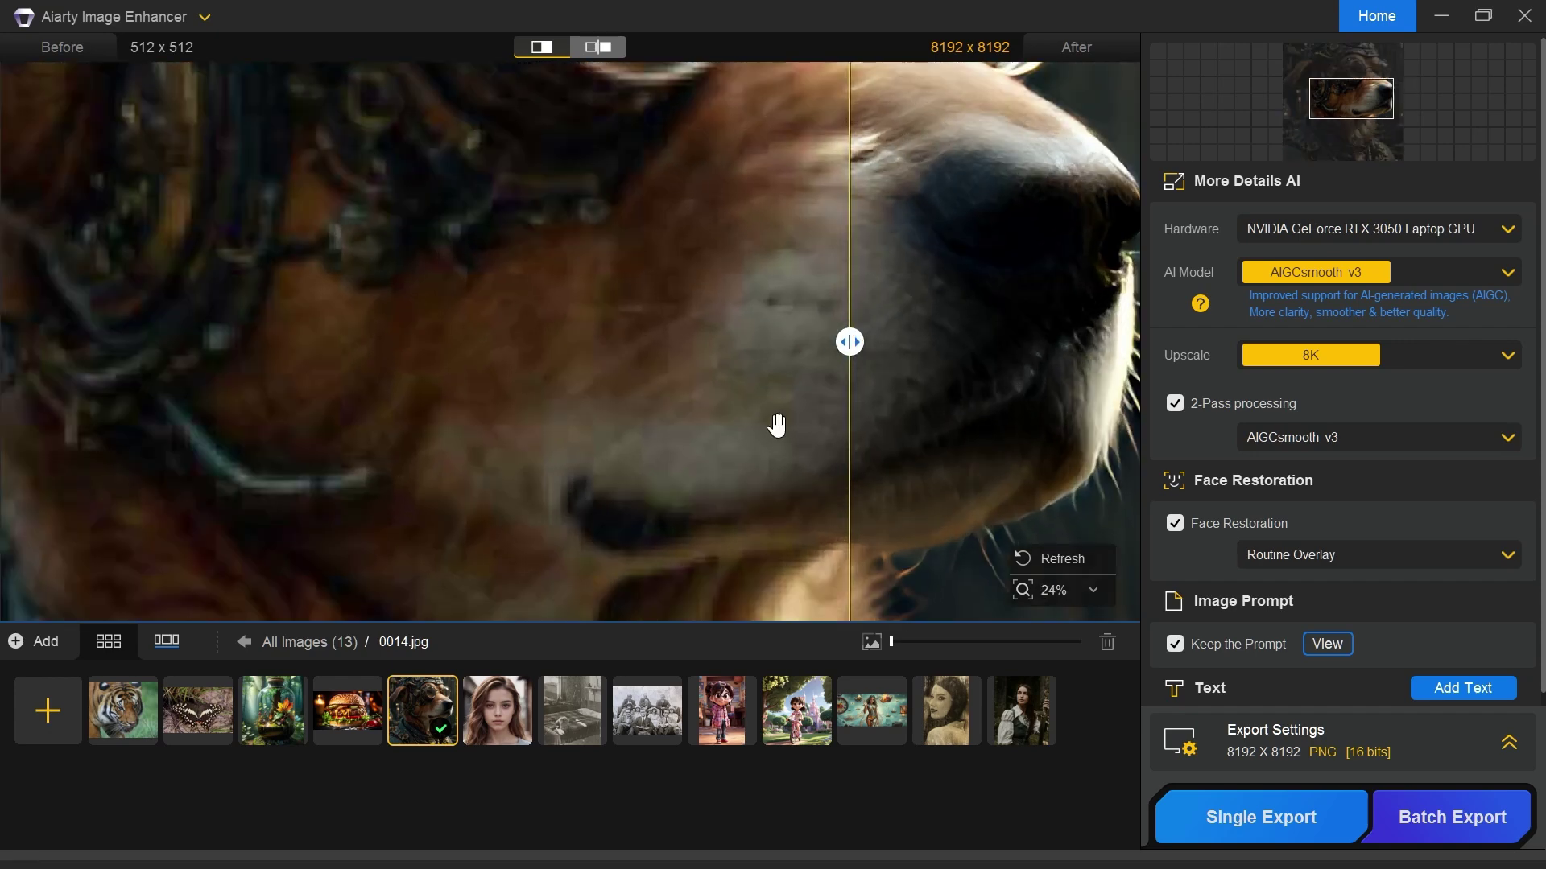
pyautogui.moveTo(777, 425); pyautogui.dragTo(579, 346)
pyautogui.moveTo(850, 342)
pyautogui.mouseDown()
pyautogui.moveTo(1122, 341)
pyautogui.moveTo(277, 346)
pyautogui.moveTo(1122, 342)
pyautogui.moveTo(479, 341)
pyautogui.moveTo(791, 342)
pyautogui.mouseUp()
pyautogui.scroll(-5, 784, 409)
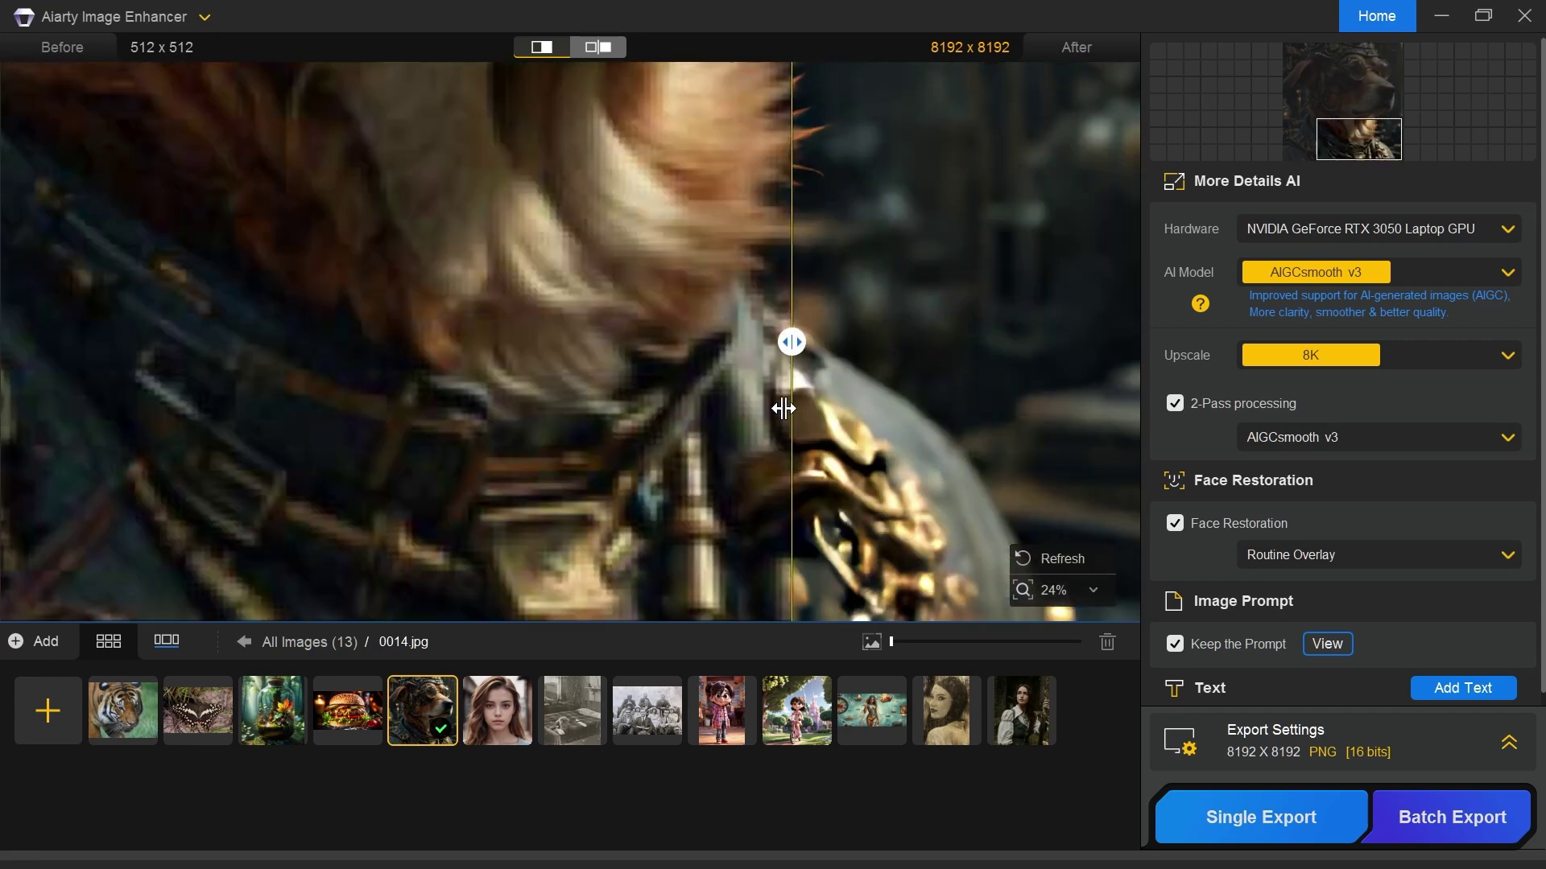
pyautogui.moveTo(783, 408)
pyautogui.mouseDown()
pyautogui.moveTo(190, 408)
pyautogui.moveTo(1060, 409)
pyautogui.moveTo(157, 408)
pyautogui.mouseUp()
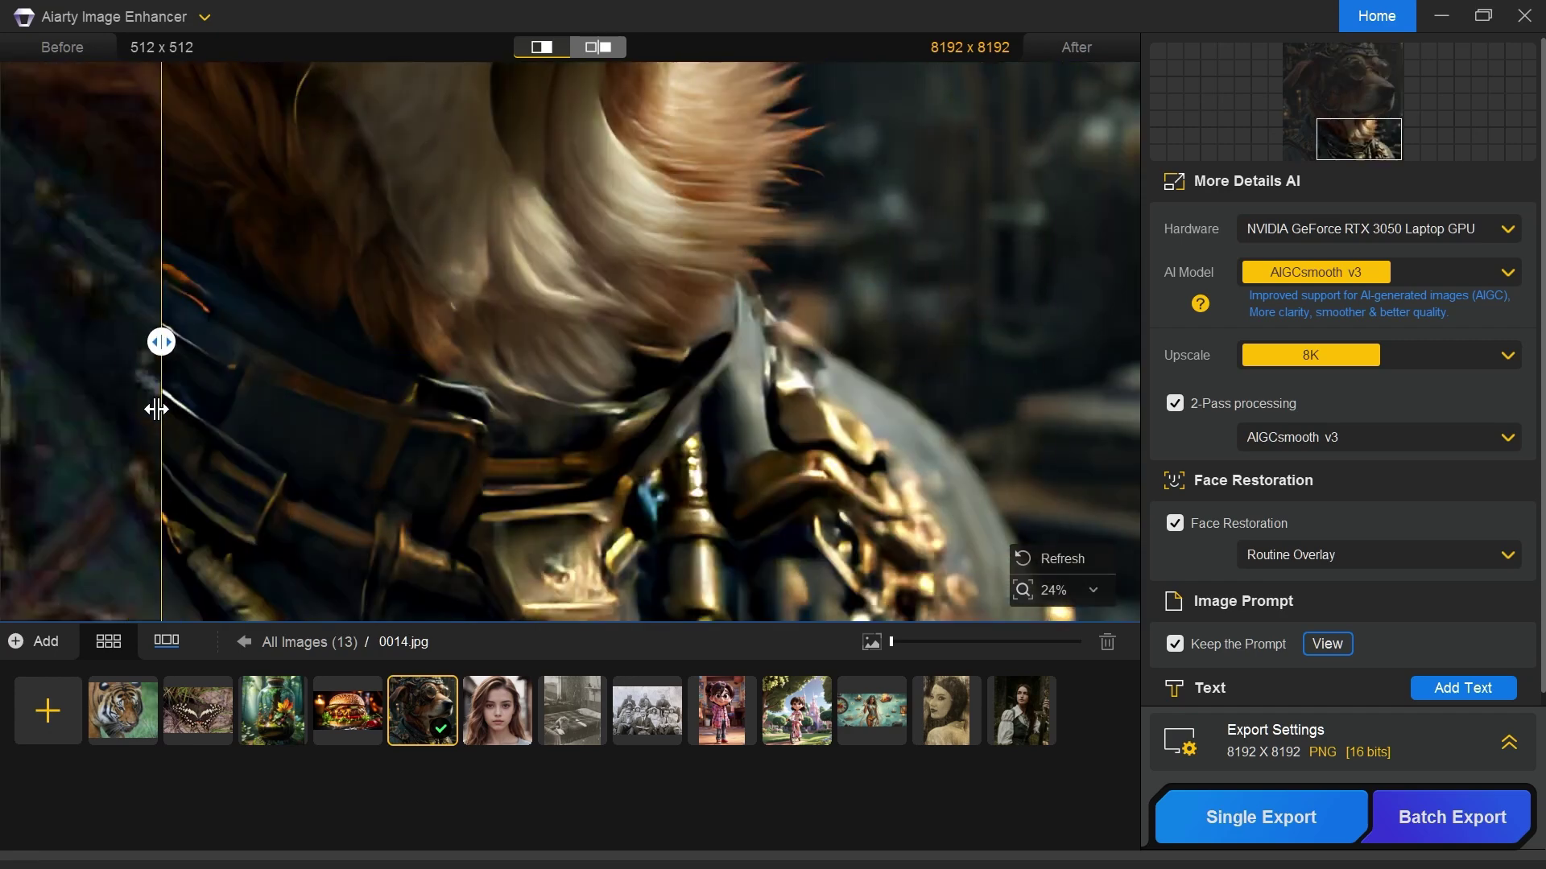
pyautogui.scroll(1, 156, 409)
pyautogui.moveTo(539, 350)
pyautogui.mouseDown()
pyautogui.moveTo(531, 277)
pyautogui.moveTo(422, 379)
pyautogui.mouseUp()
pyautogui.moveTo(110, 341)
pyautogui.mouseDown()
pyautogui.moveTo(1146, 342)
pyautogui.moveTo(408, 342)
pyautogui.moveTo(381, 384)
pyautogui.moveTo(1004, 375)
pyautogui.moveTo(447, 368)
pyautogui.mouseUp()
pyautogui.scroll(-4, 446, 362)
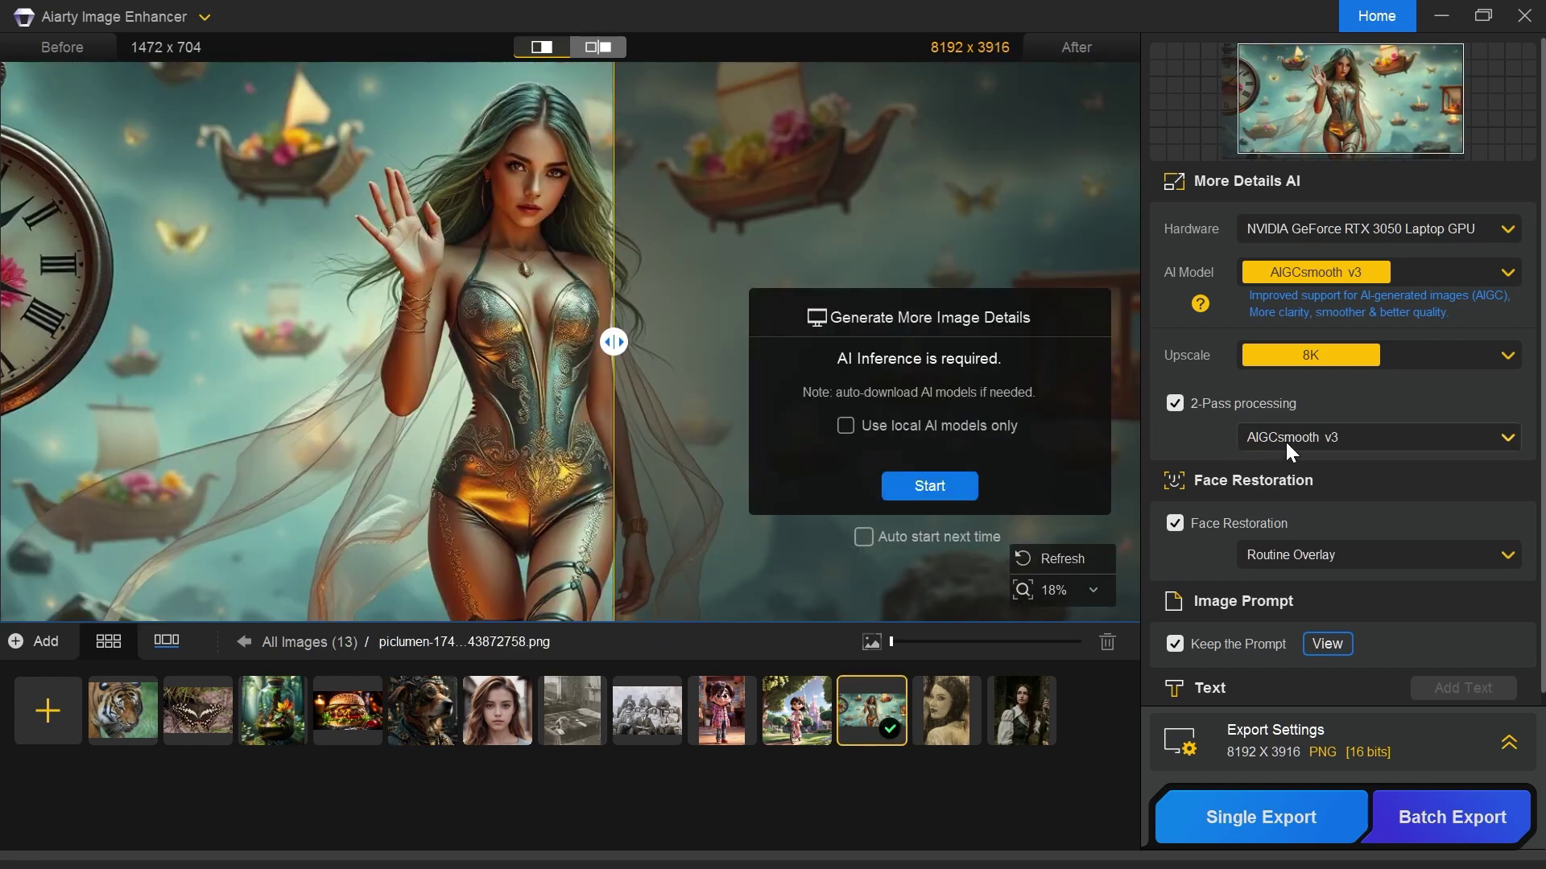
# Enhance the fantasy woman image with a More-Detail GAN v3 second pass.
pyautogui.click(1286, 442)
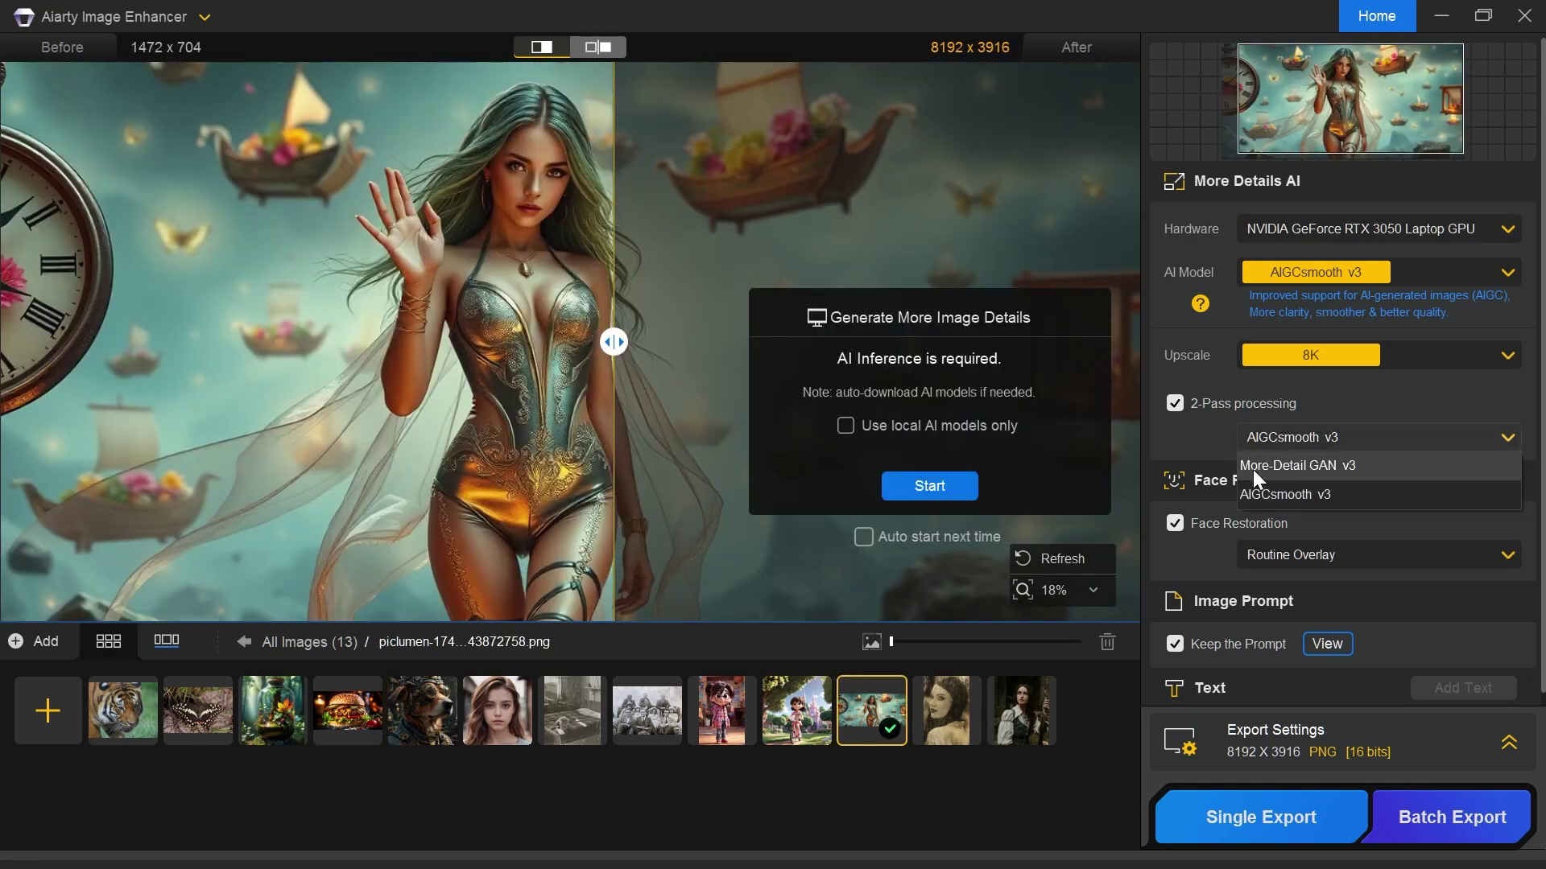
pyautogui.click(1327, 467)
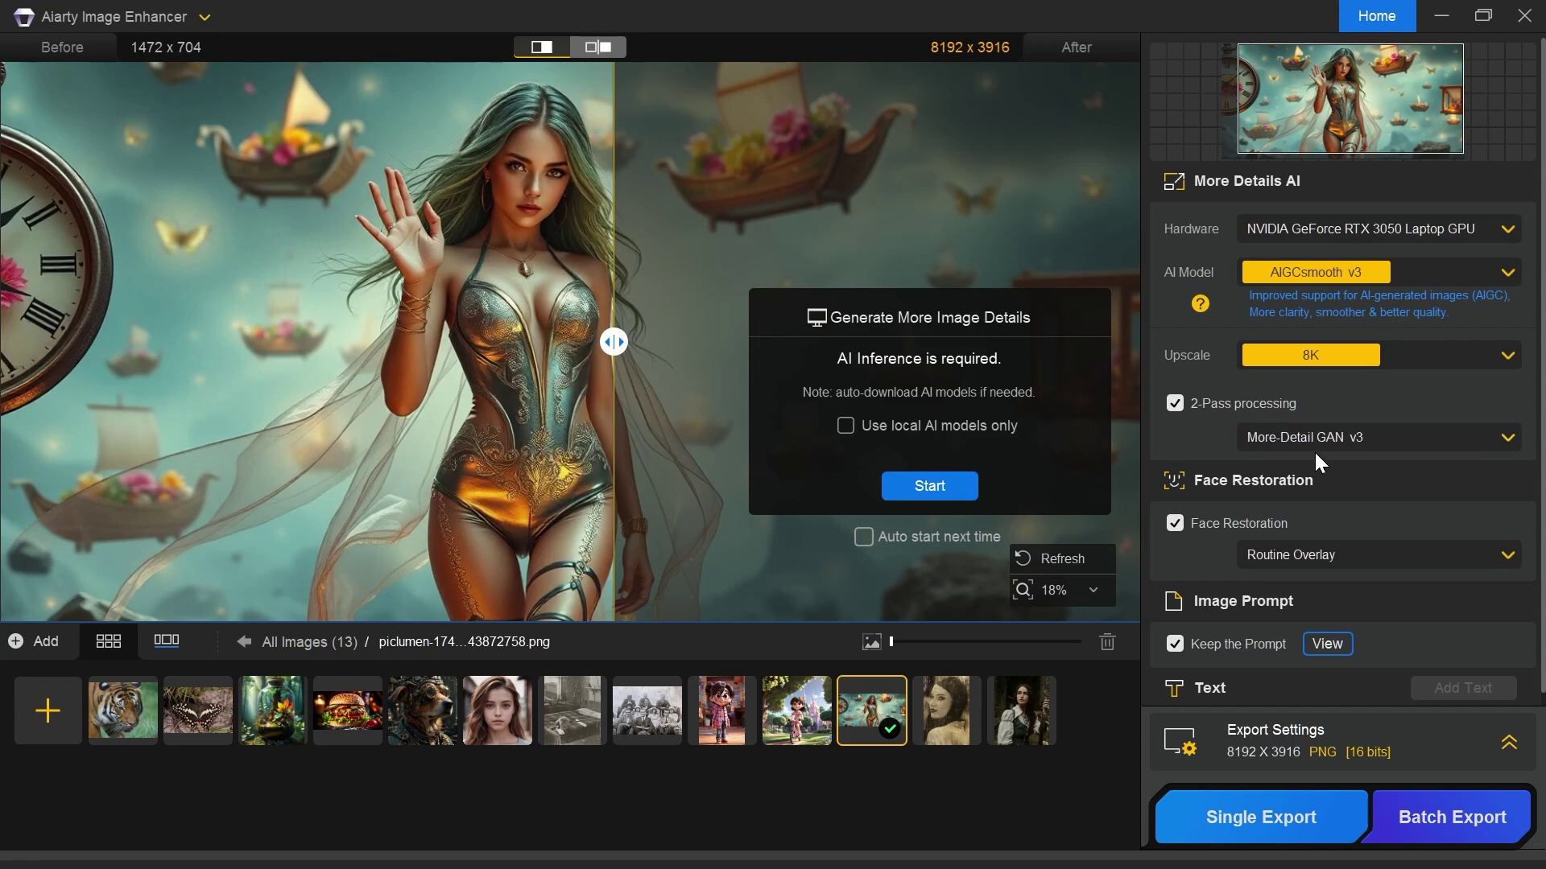
pyautogui.click(934, 482)
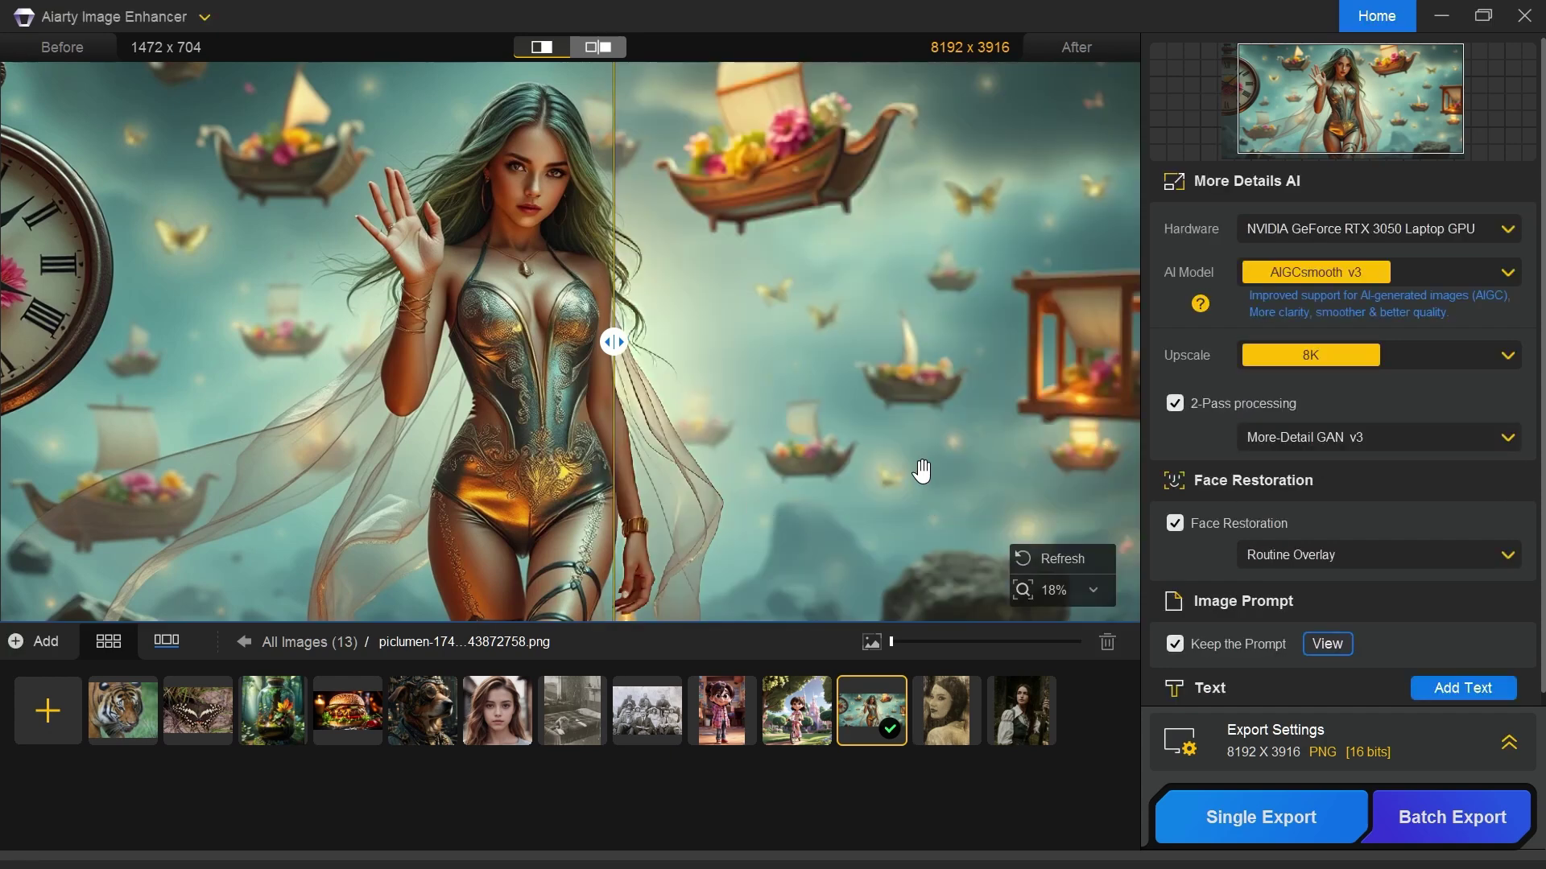
# Compare the woman's face, torso and the clock before and after enhancement.
pyautogui.moveTo(615, 342); pyautogui.dragTo(493, 345)
pyautogui.scroll(5, 187, 350)
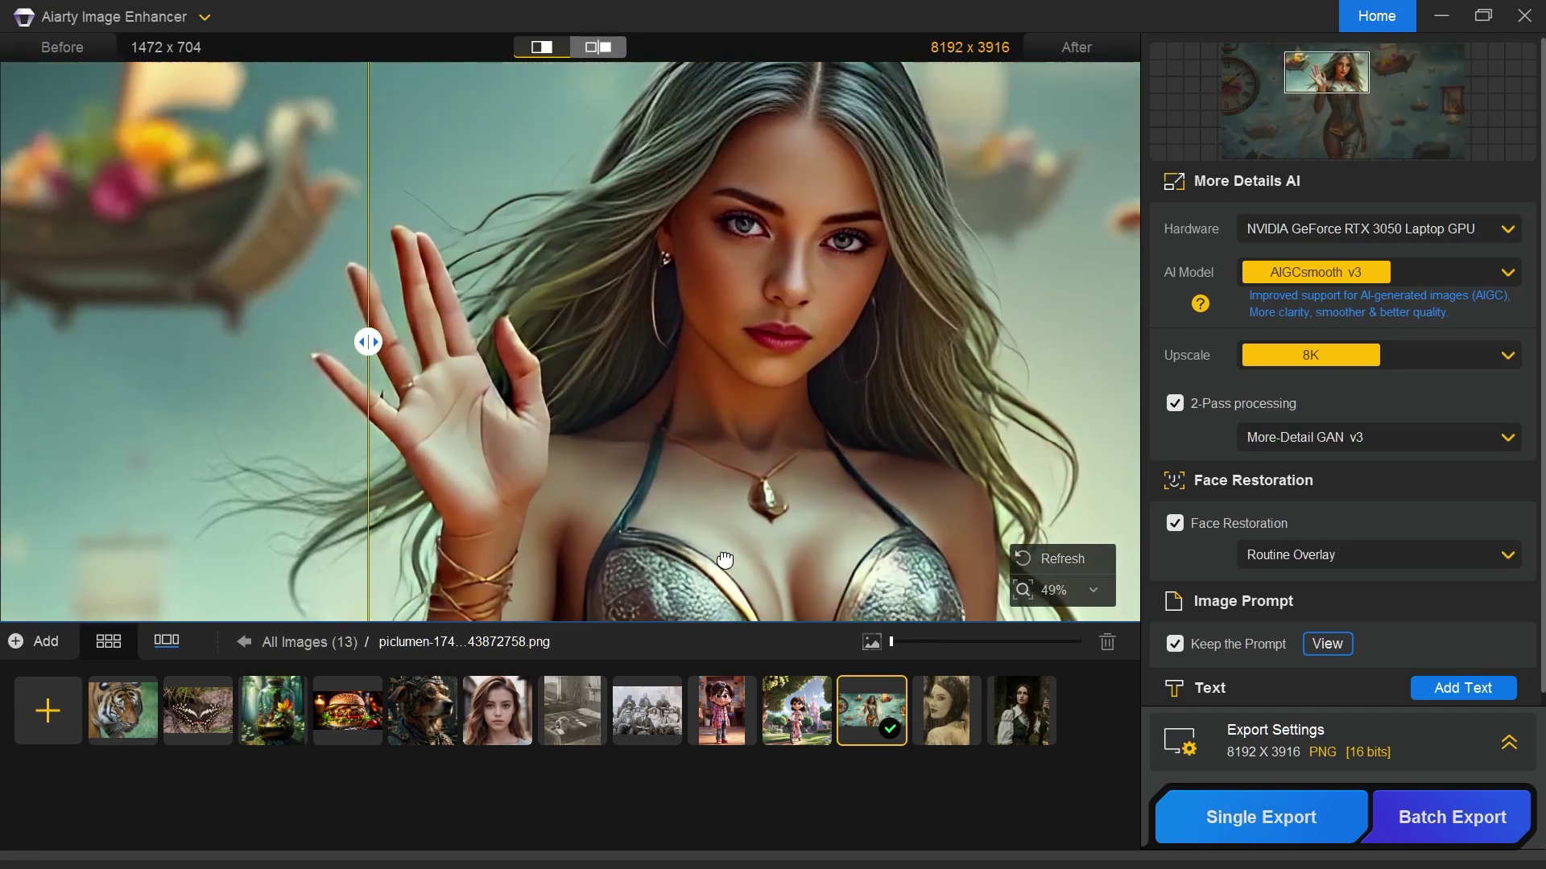
pyautogui.moveTo(370, 339)
pyautogui.mouseDown()
pyautogui.moveTo(1133, 342)
pyautogui.moveTo(652, 356)
pyautogui.mouseUp()
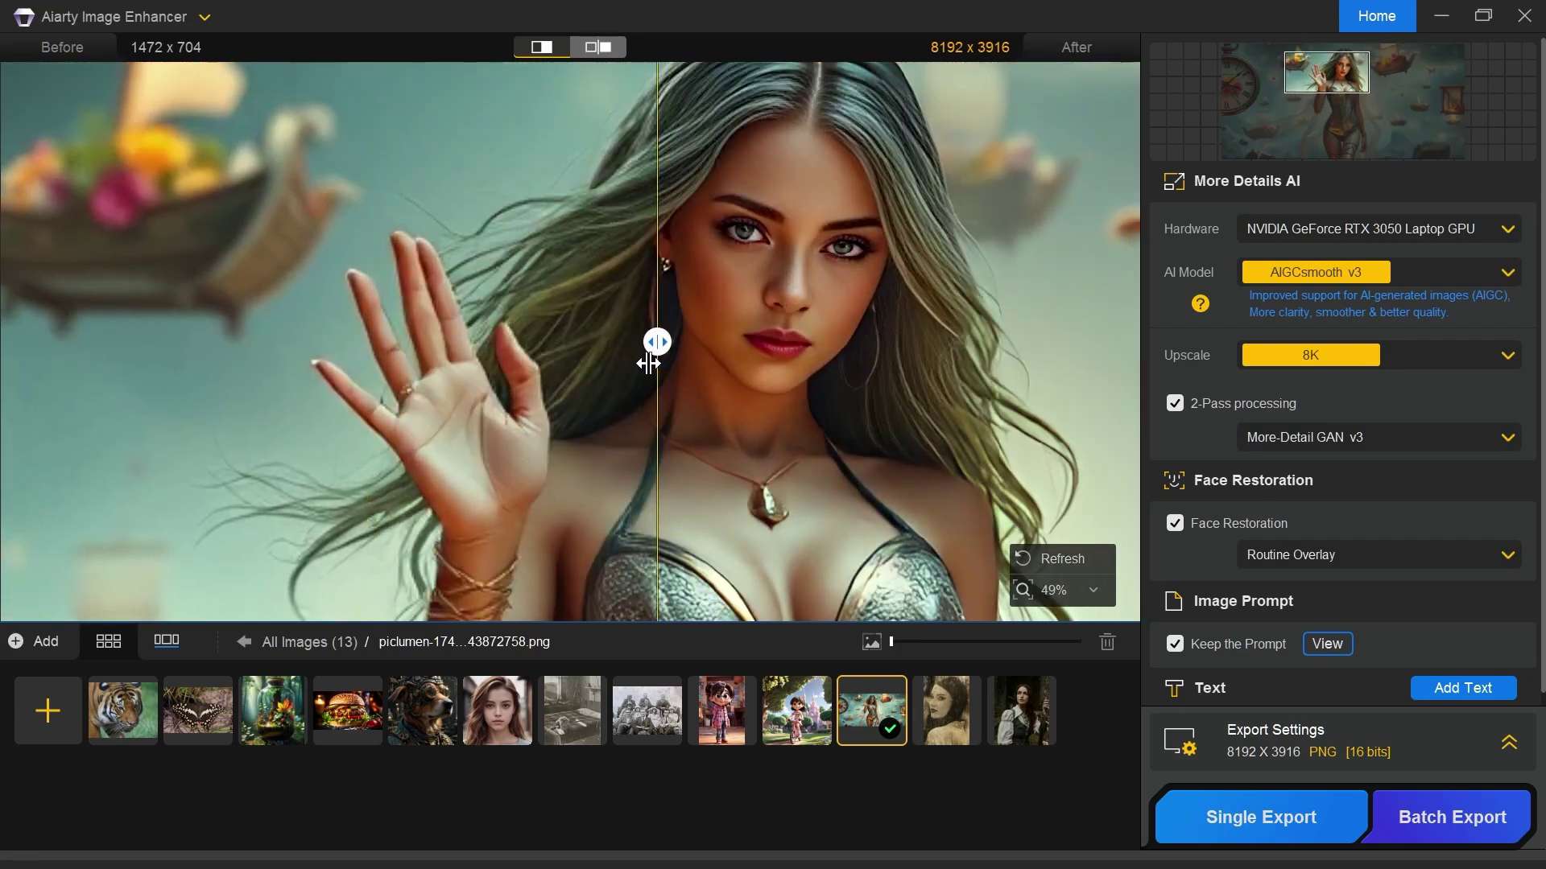
pyautogui.scroll(-2, 725, 344)
pyautogui.moveTo(773, 341); pyautogui.dragTo(316, 373)
pyautogui.moveTo(169, 381)
pyautogui.mouseDown()
pyautogui.moveTo(734, 379)
pyautogui.moveTo(231, 342)
pyautogui.moveTo(1093, 360)
pyautogui.moveTo(242, 410)
pyautogui.moveTo(1048, 379)
pyautogui.moveTo(156, 363)
pyautogui.moveTo(418, 368)
pyautogui.moveTo(6, 422)
pyautogui.mouseUp()
pyautogui.scroll(2, 734, 379)
pyautogui.scroll(-4, 156, 362)
pyautogui.scroll(3, 242, 375)
pyautogui.scroll(1, 291, 386)
pyautogui.moveTo(230, 424); pyautogui.dragTo(130, 440)
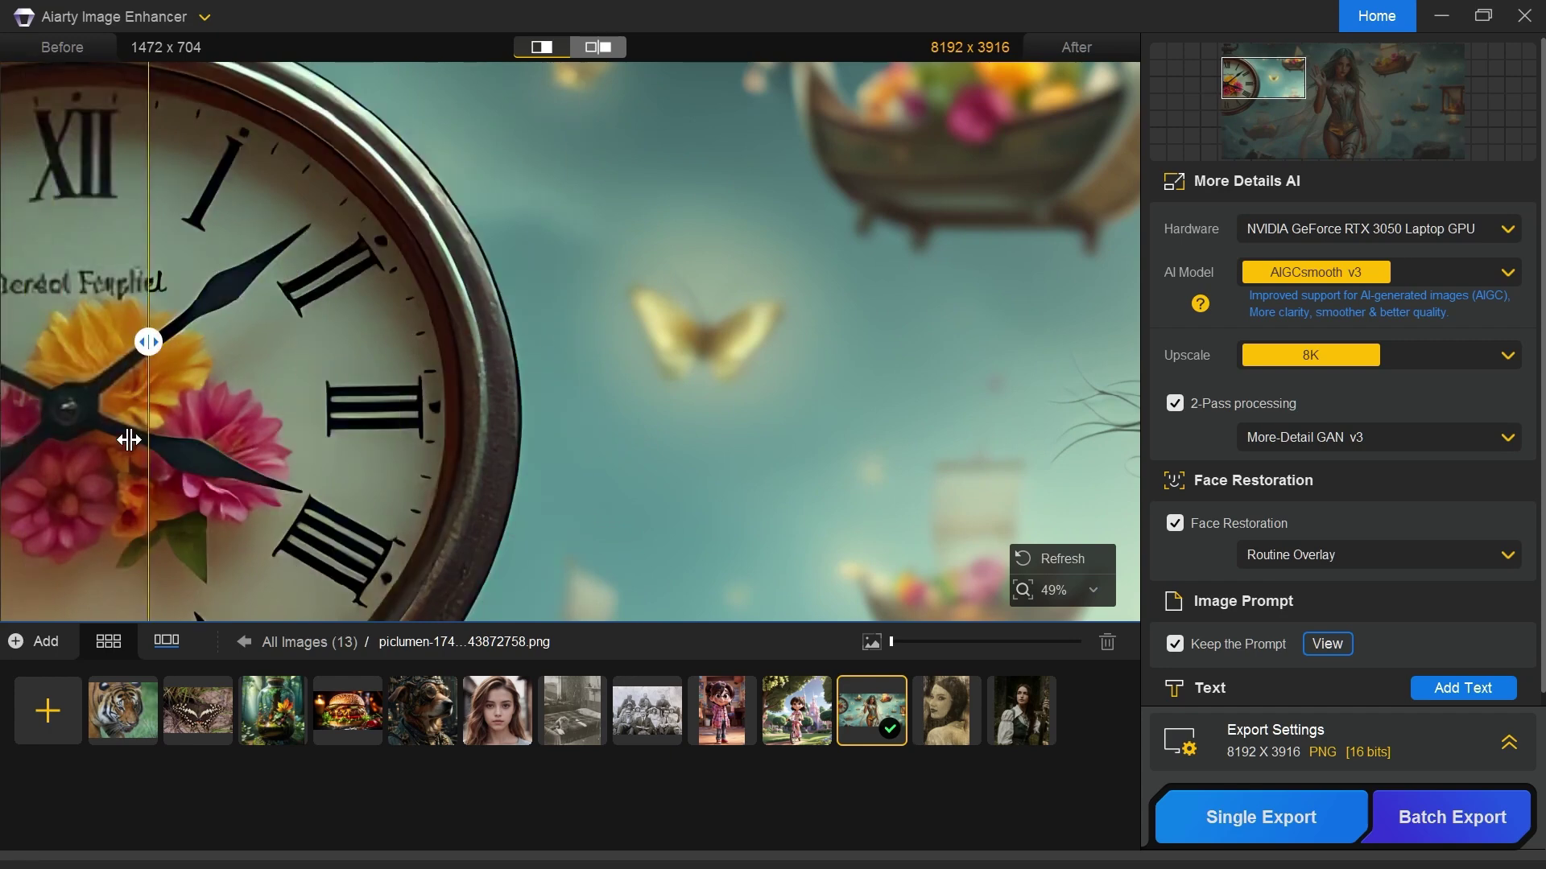
pyautogui.scroll(-3, 610, 399)
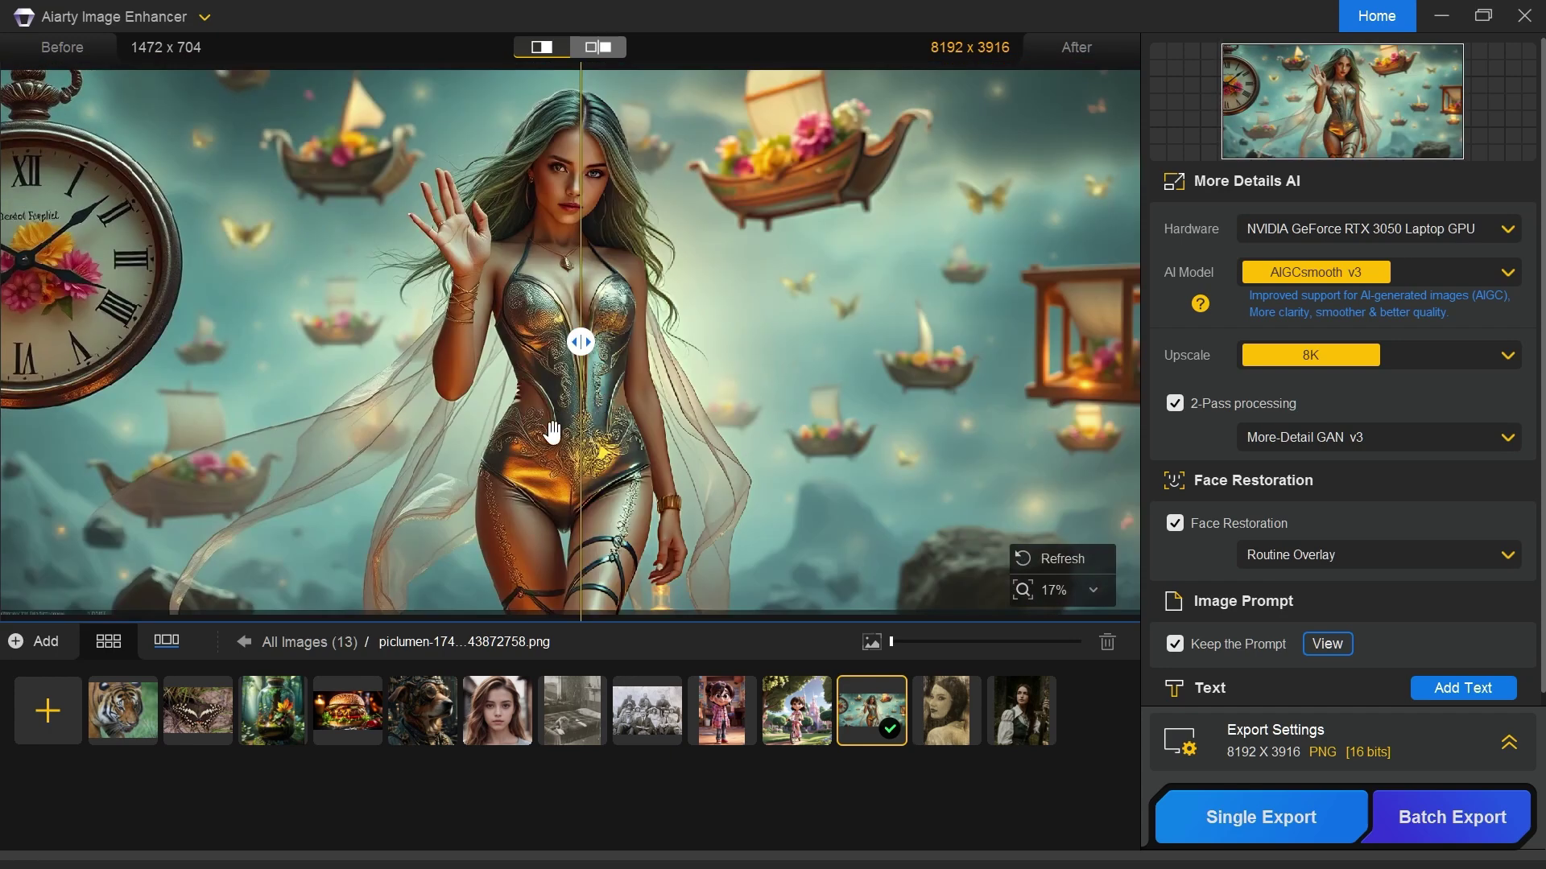
# Step past the cyclist and glasses-girl images to the old group photo.
pyautogui.press('Left')
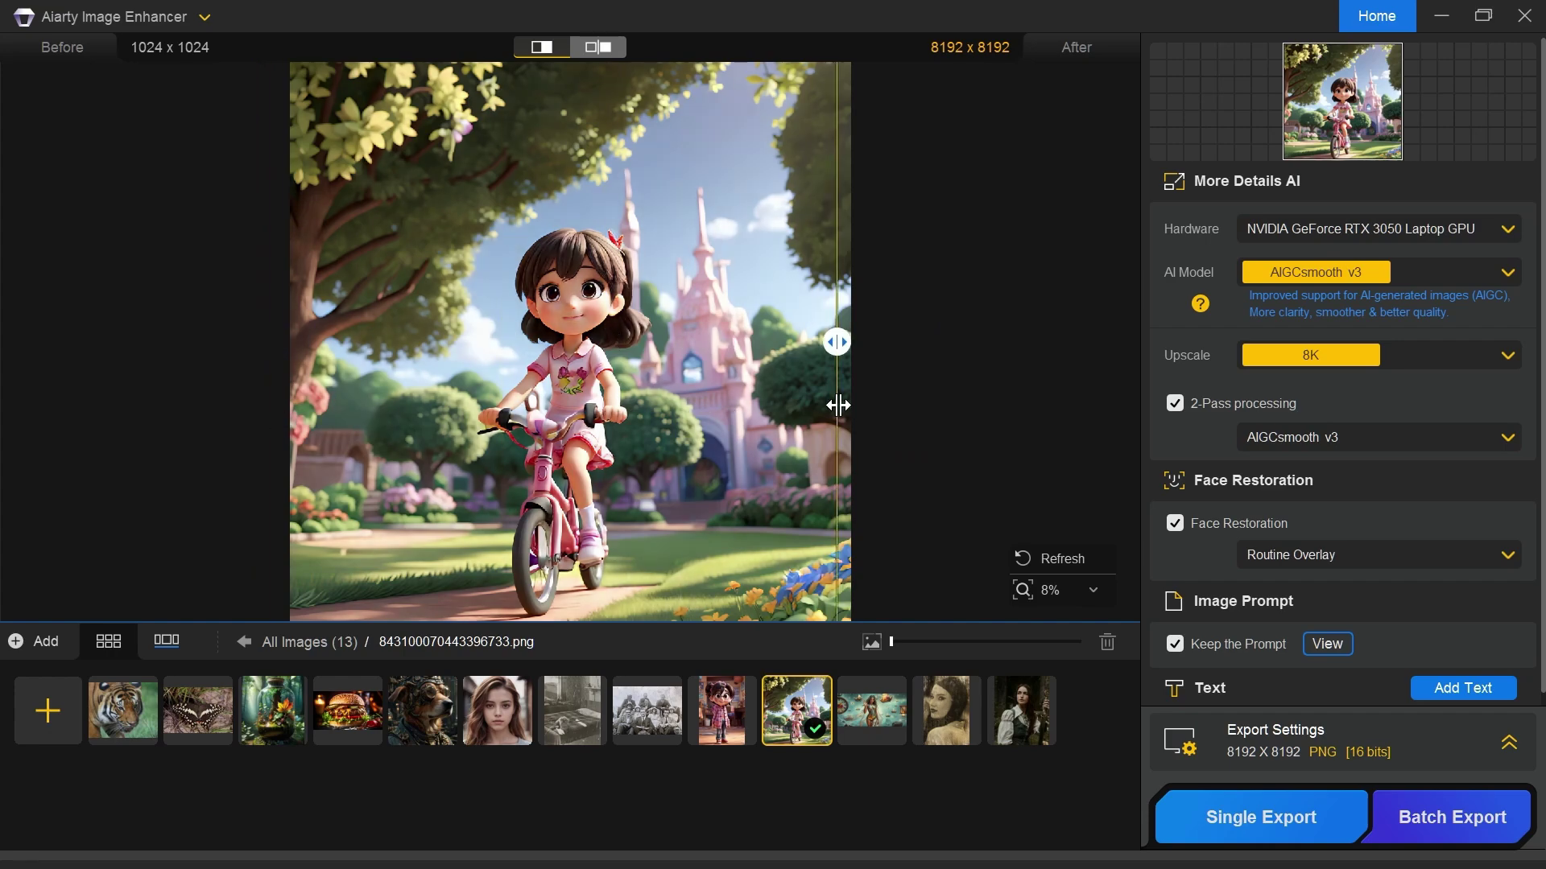
pyautogui.press('Left')
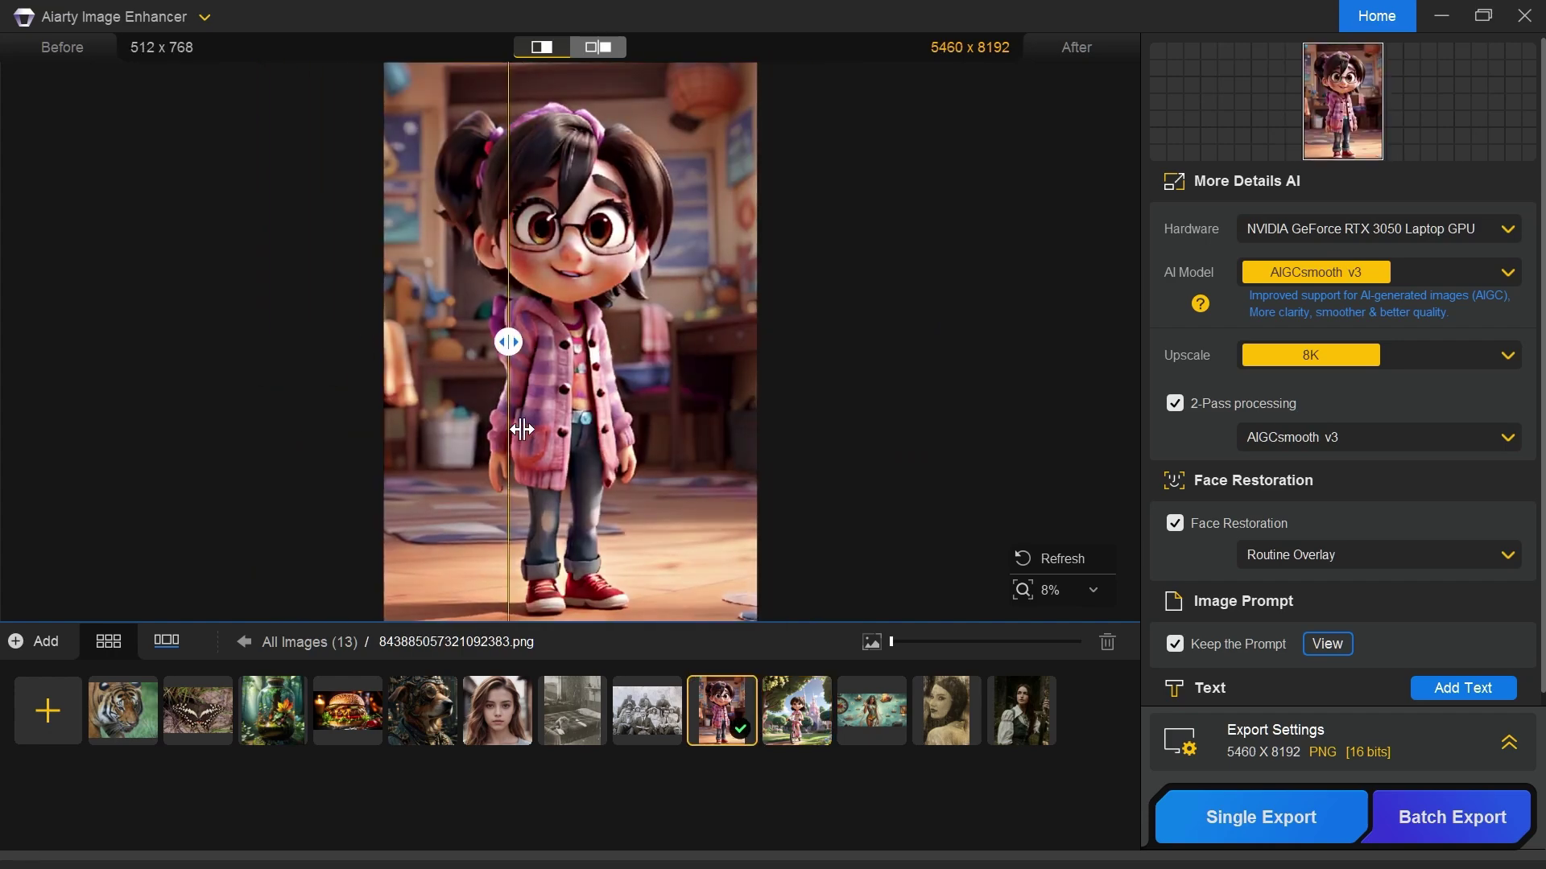
pyautogui.press('Left')
pyautogui.scroll(1, 629, 368)
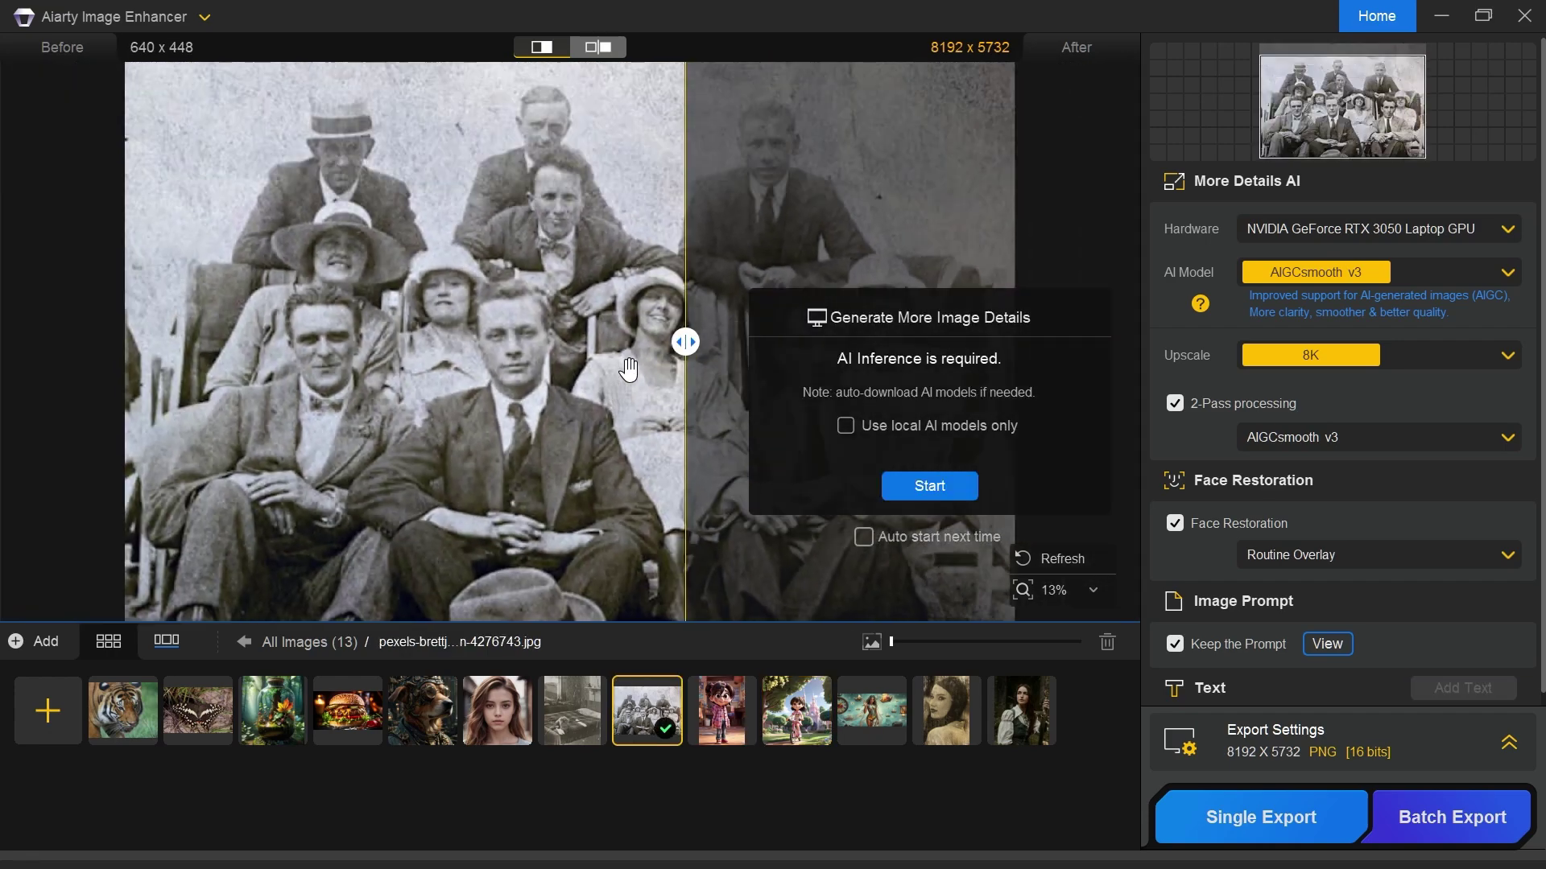
# Set the group photo enhancement to Real-Photo v3 with x2 upscaling.
pyautogui.click(1316, 272)
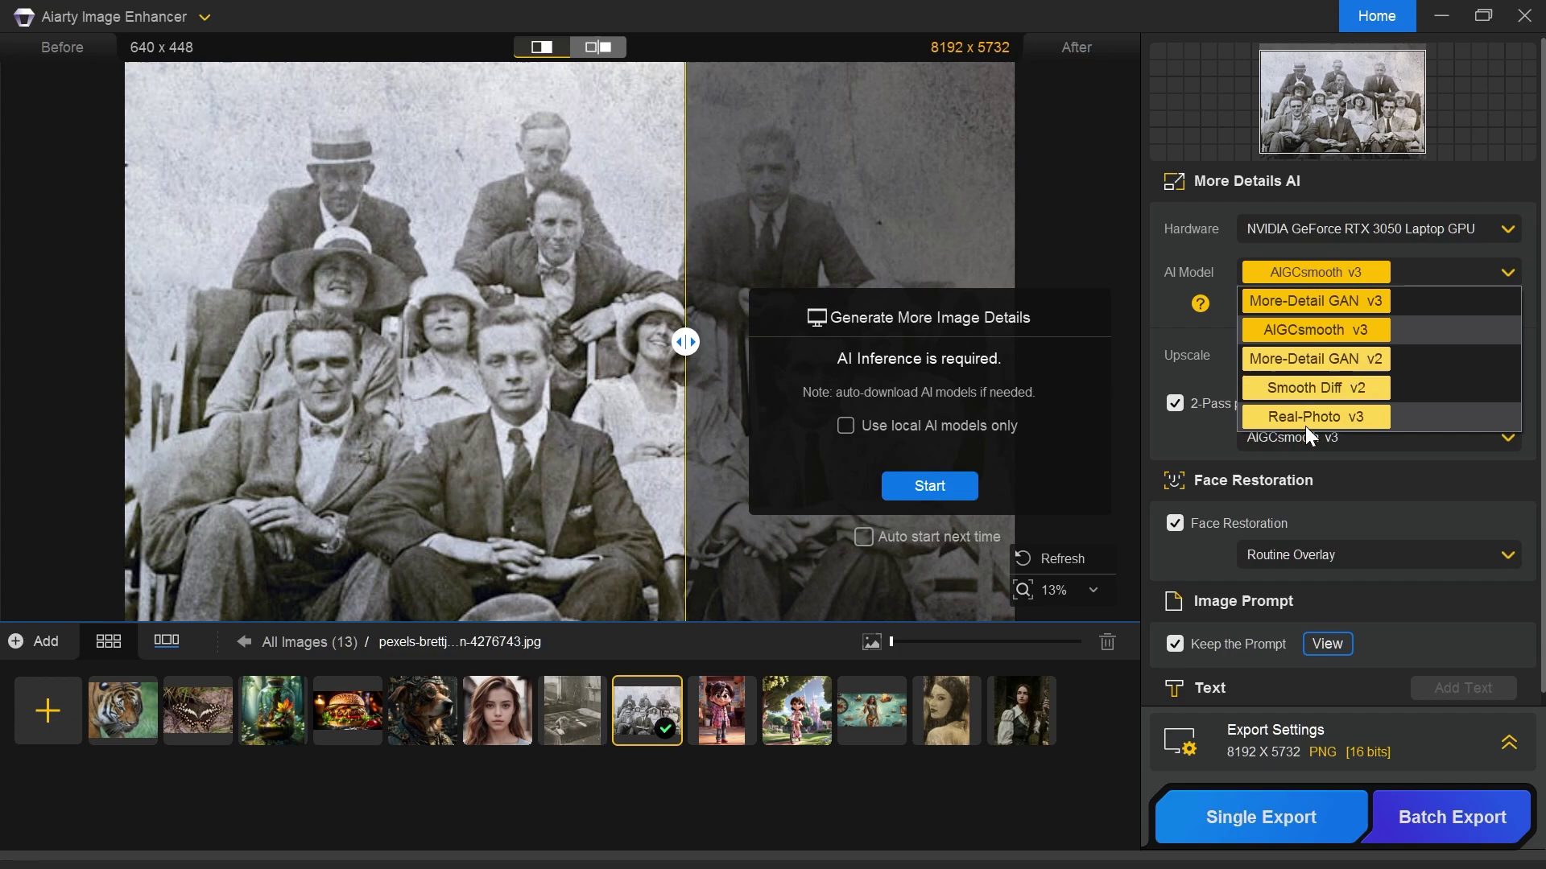
pyautogui.click(1369, 415)
pyautogui.click(1316, 356)
pyautogui.click(1352, 410)
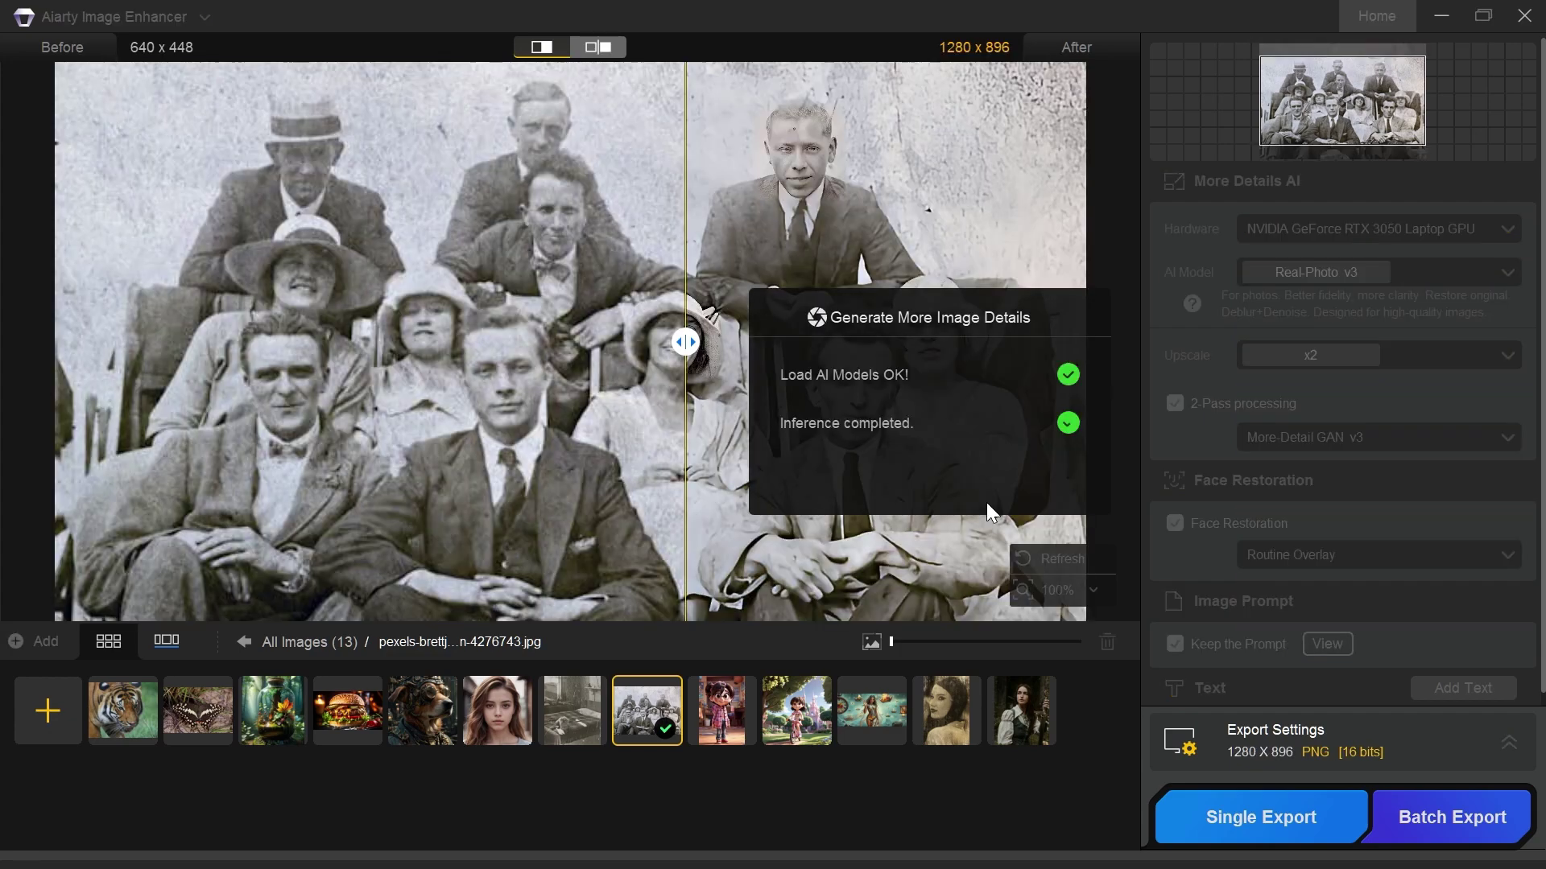
# Compare the original and enhanced group photo, focusing on the faces.
pyautogui.moveTo(702, 342); pyautogui.dragTo(885, 343)
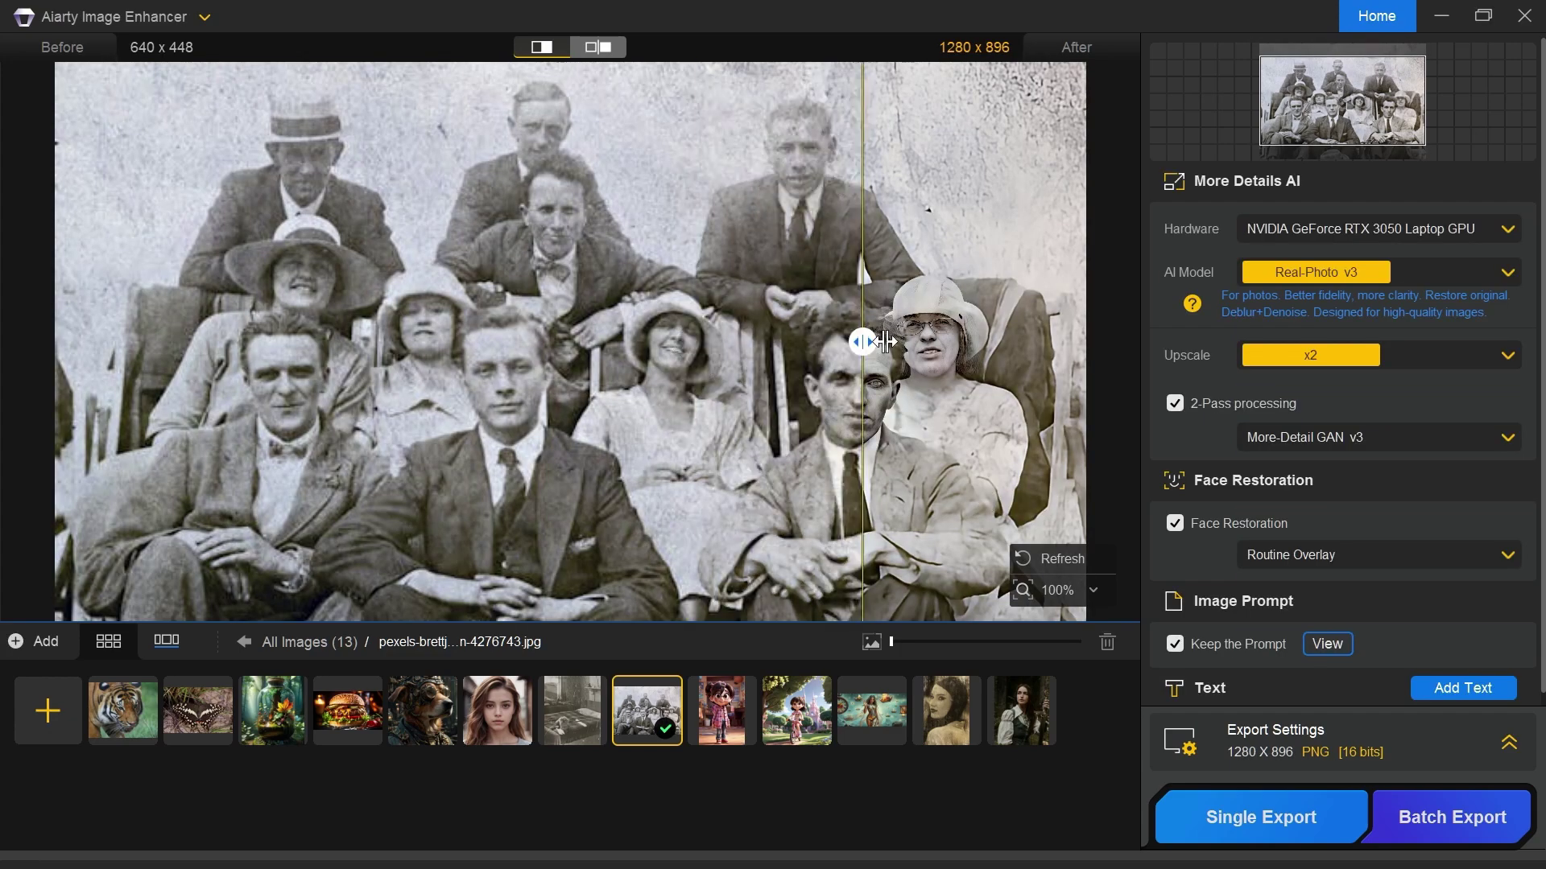
pyautogui.moveTo(528, 384); pyautogui.dragTo(149, 396)
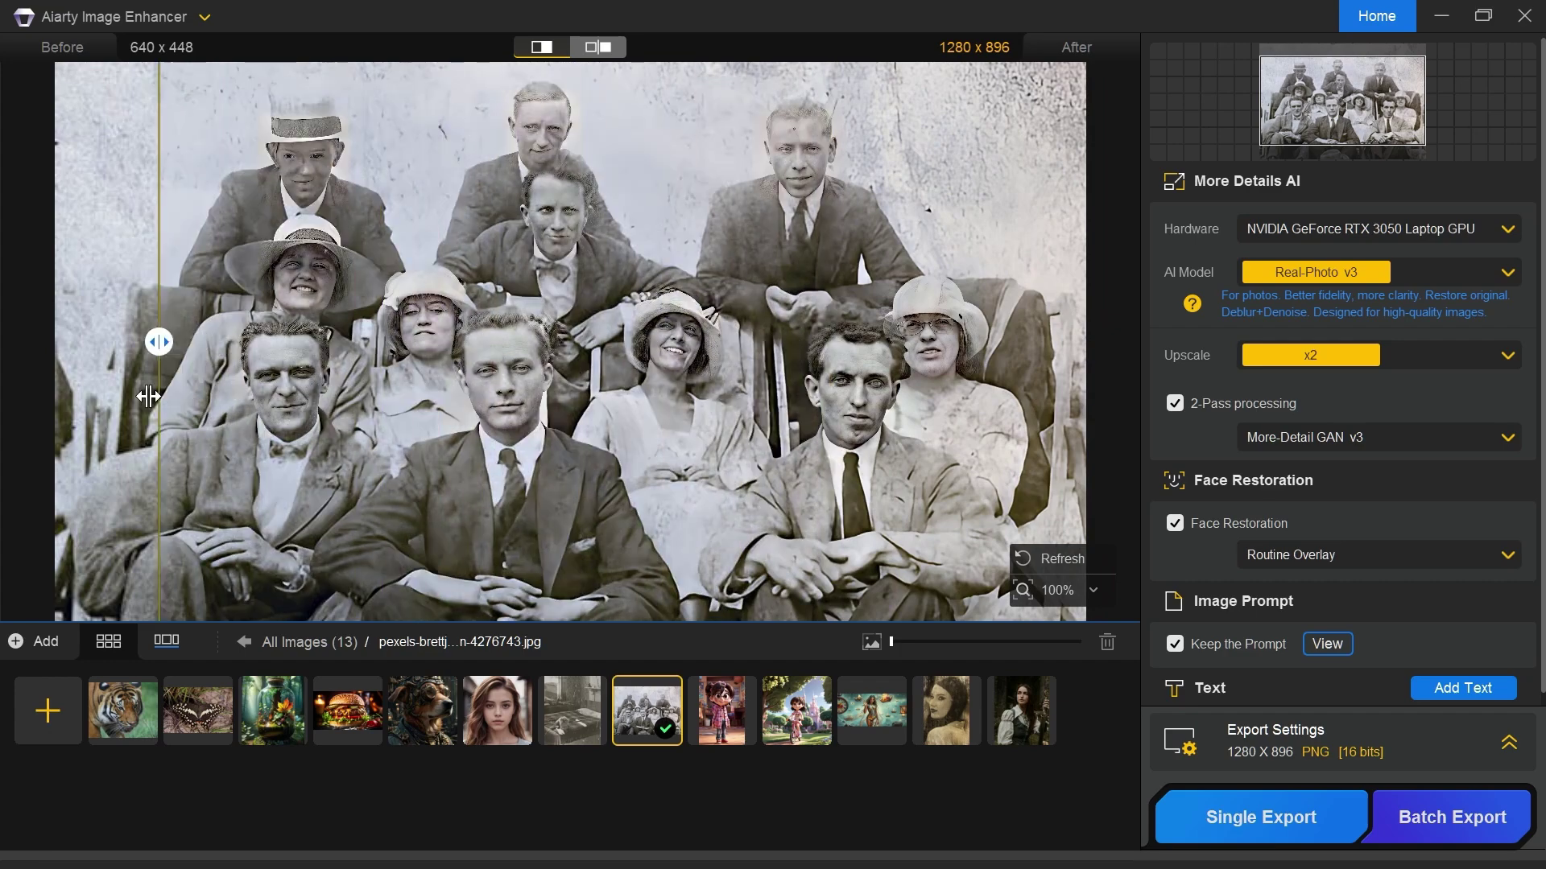
pyautogui.scroll(3, 379, 338)
pyautogui.moveTo(23, 367)
pyautogui.mouseDown()
pyautogui.moveTo(380, 338)
pyautogui.moveTo(105, 342)
pyautogui.moveTo(639, 338)
pyautogui.moveTo(131, 346)
pyautogui.moveTo(898, 374)
pyautogui.moveTo(207, 386)
pyautogui.moveTo(671, 412)
pyautogui.mouseUp()
pyautogui.scroll(2, 265, 467)
pyautogui.scroll(-3, 567, 371)
pyautogui.scroll(1, 611, 362)
# Re-enhance the group photo with More-Detail GAN v3 at x8, comparing faces before and after.
pyautogui.click(1359, 273)
pyautogui.click(1359, 300)
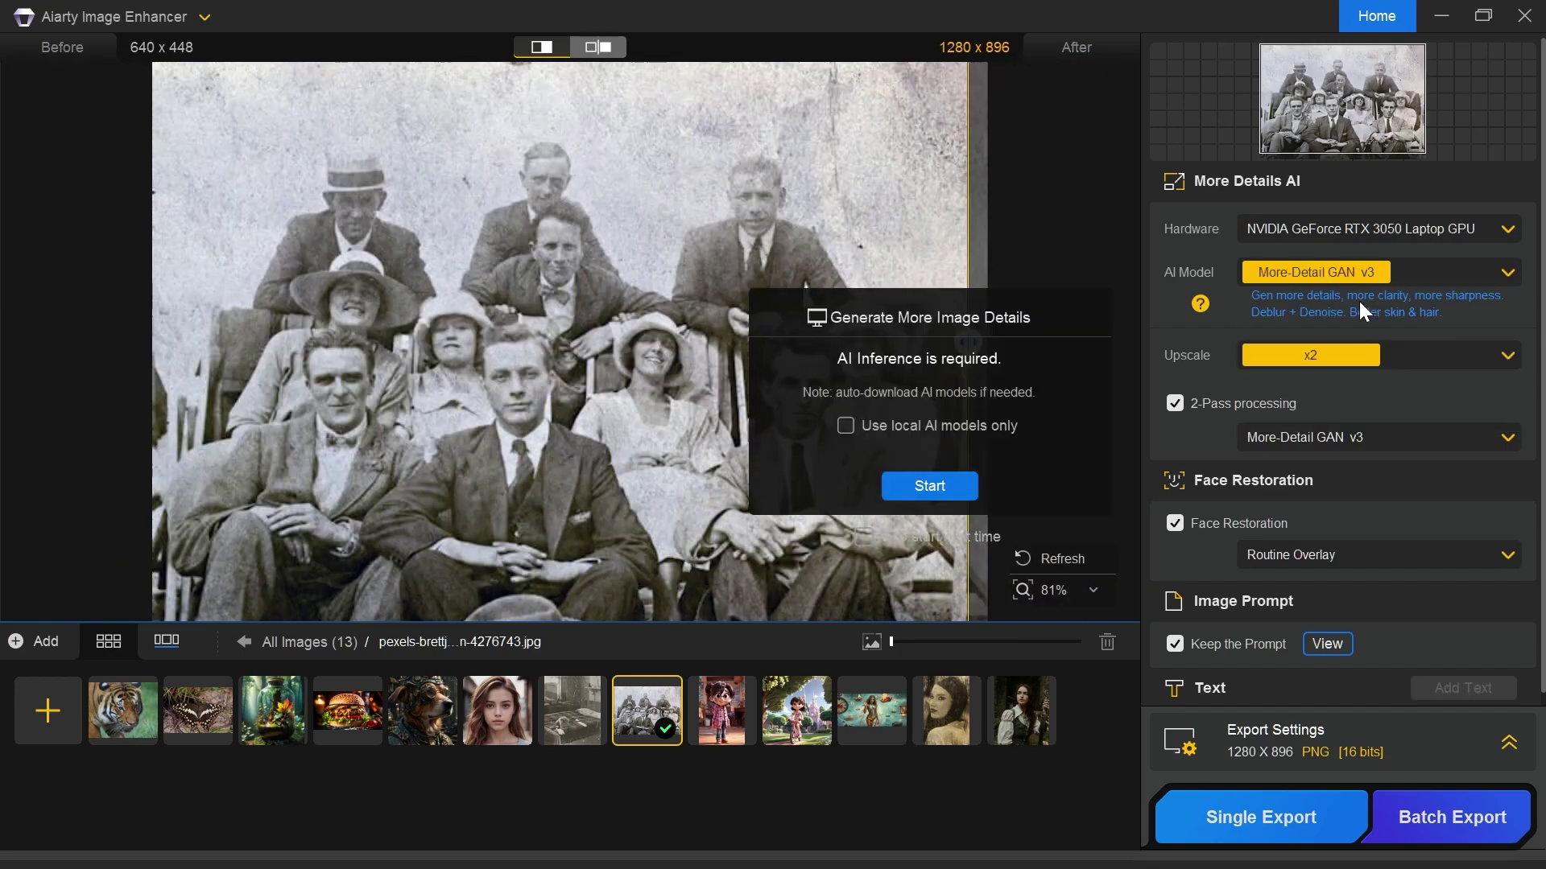
pyautogui.click(1350, 350)
pyautogui.click(1333, 468)
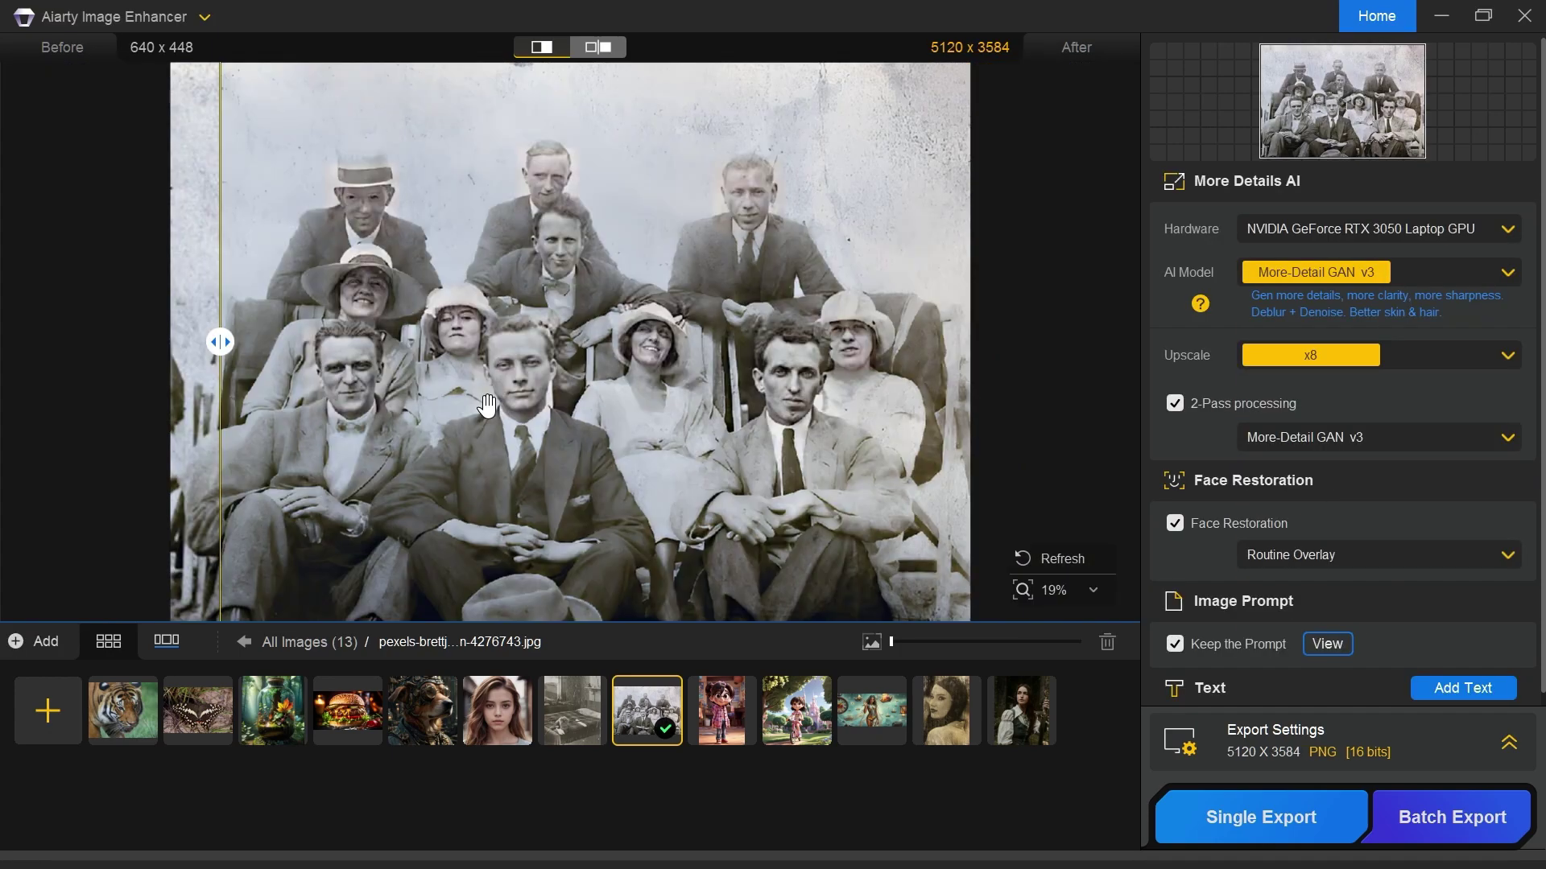
pyautogui.scroll(3, 486, 406)
pyautogui.scroll(1, 567, 363)
pyautogui.moveTo(220, 341); pyautogui.dragTo(25, 363)
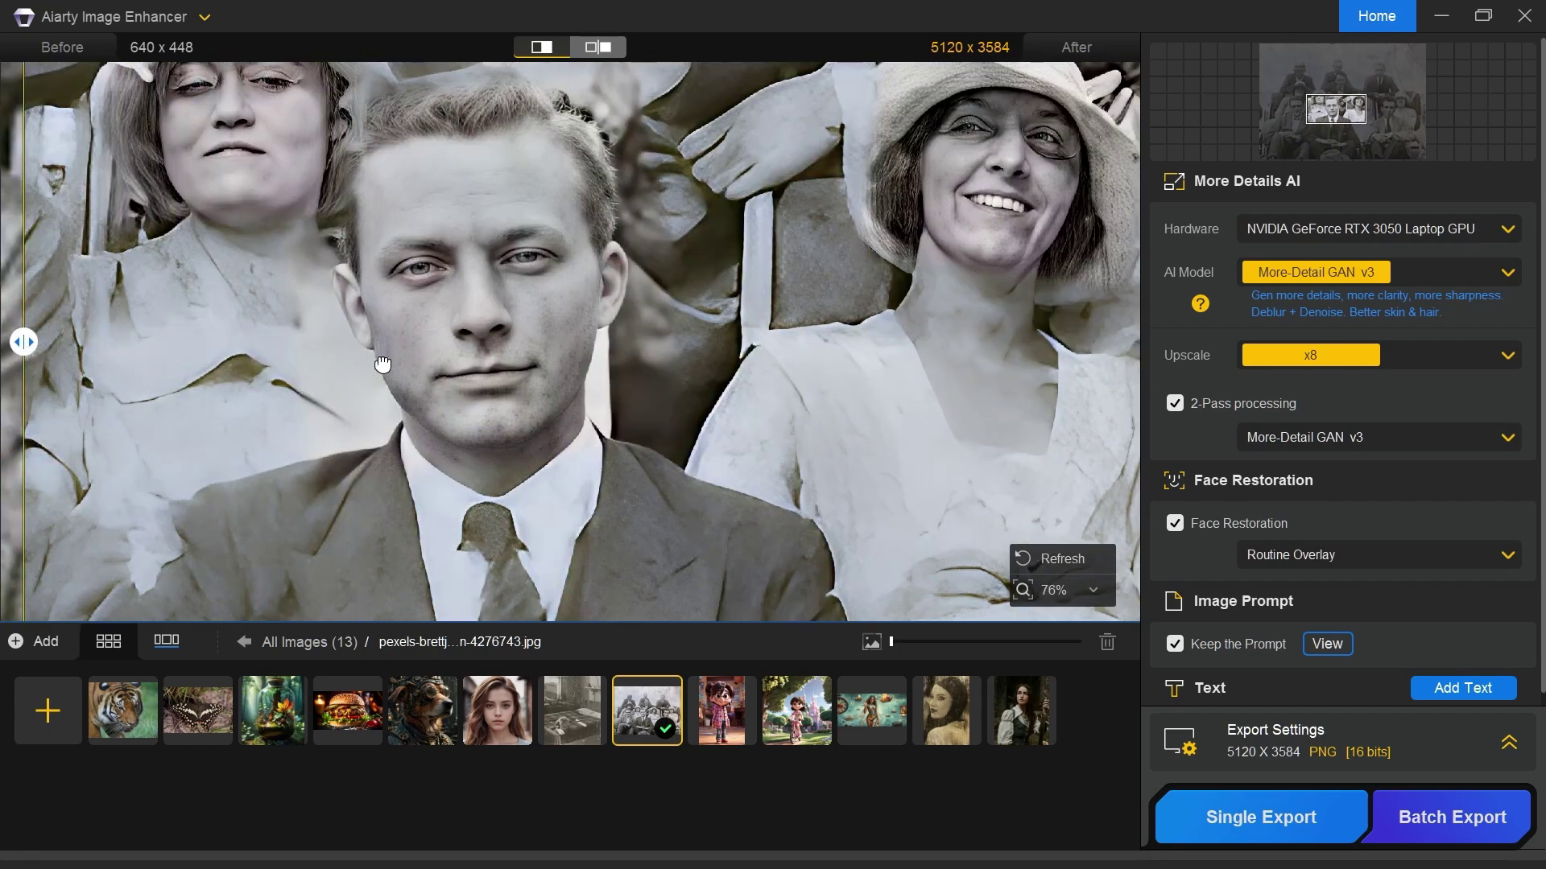
pyautogui.scroll(-2, 380, 364)
pyautogui.moveTo(217, 346)
pyautogui.mouseDown()
pyautogui.moveTo(665, 339)
pyautogui.moveTo(218, 394)
pyautogui.mouseUp()
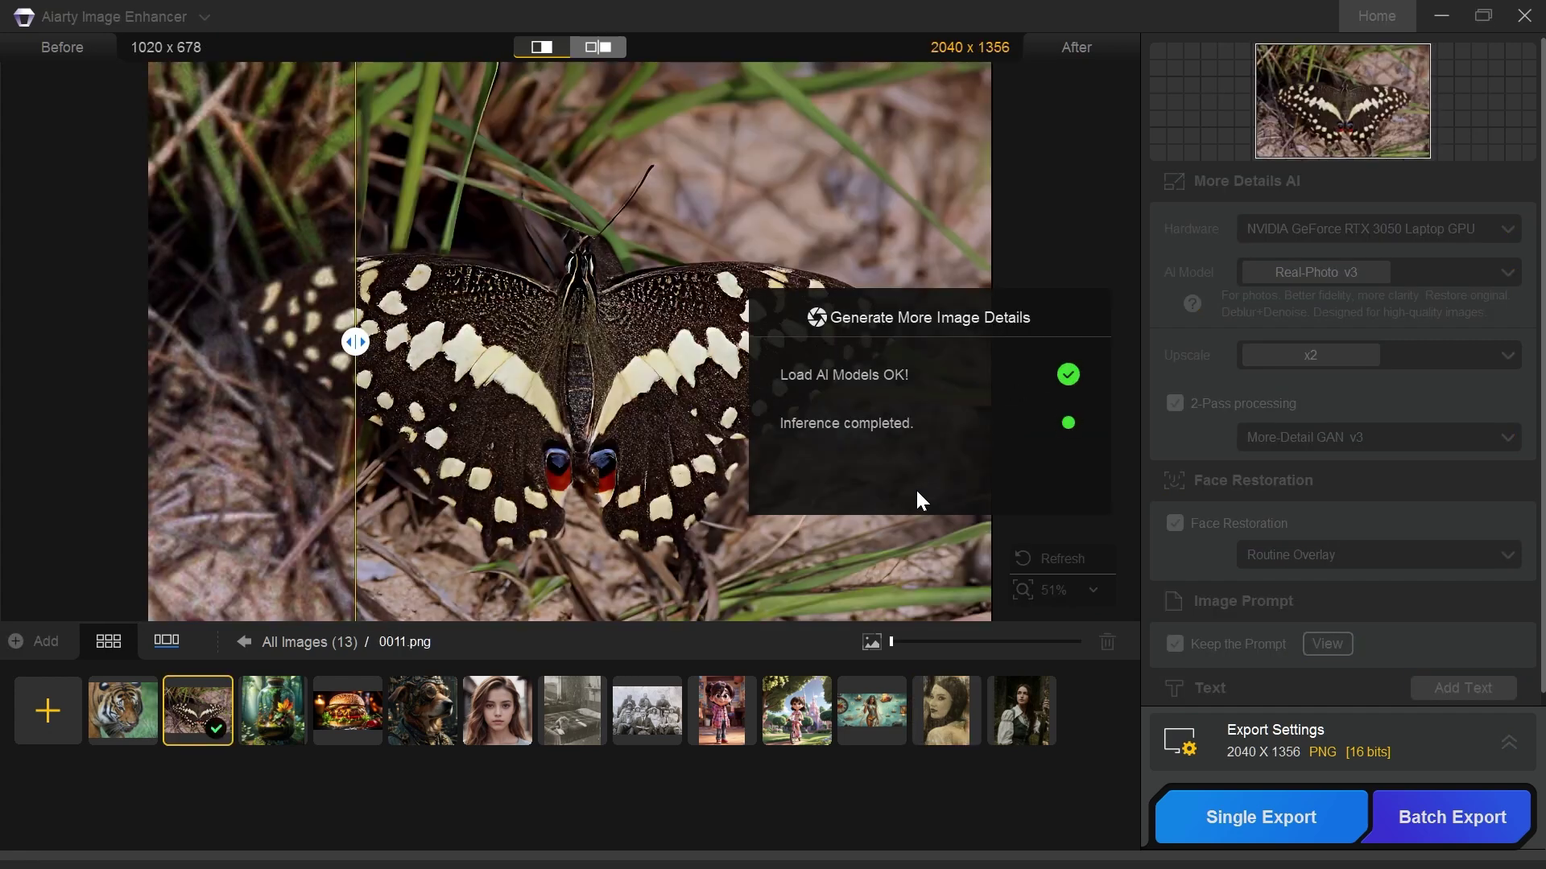
# Compare the butterfly's wing detail and full view before and after, then show the burger image.
pyautogui.moveTo(355, 344)
pyautogui.mouseDown()
pyautogui.moveTo(685, 385)
pyautogui.moveTo(366, 450)
pyautogui.mouseUp()
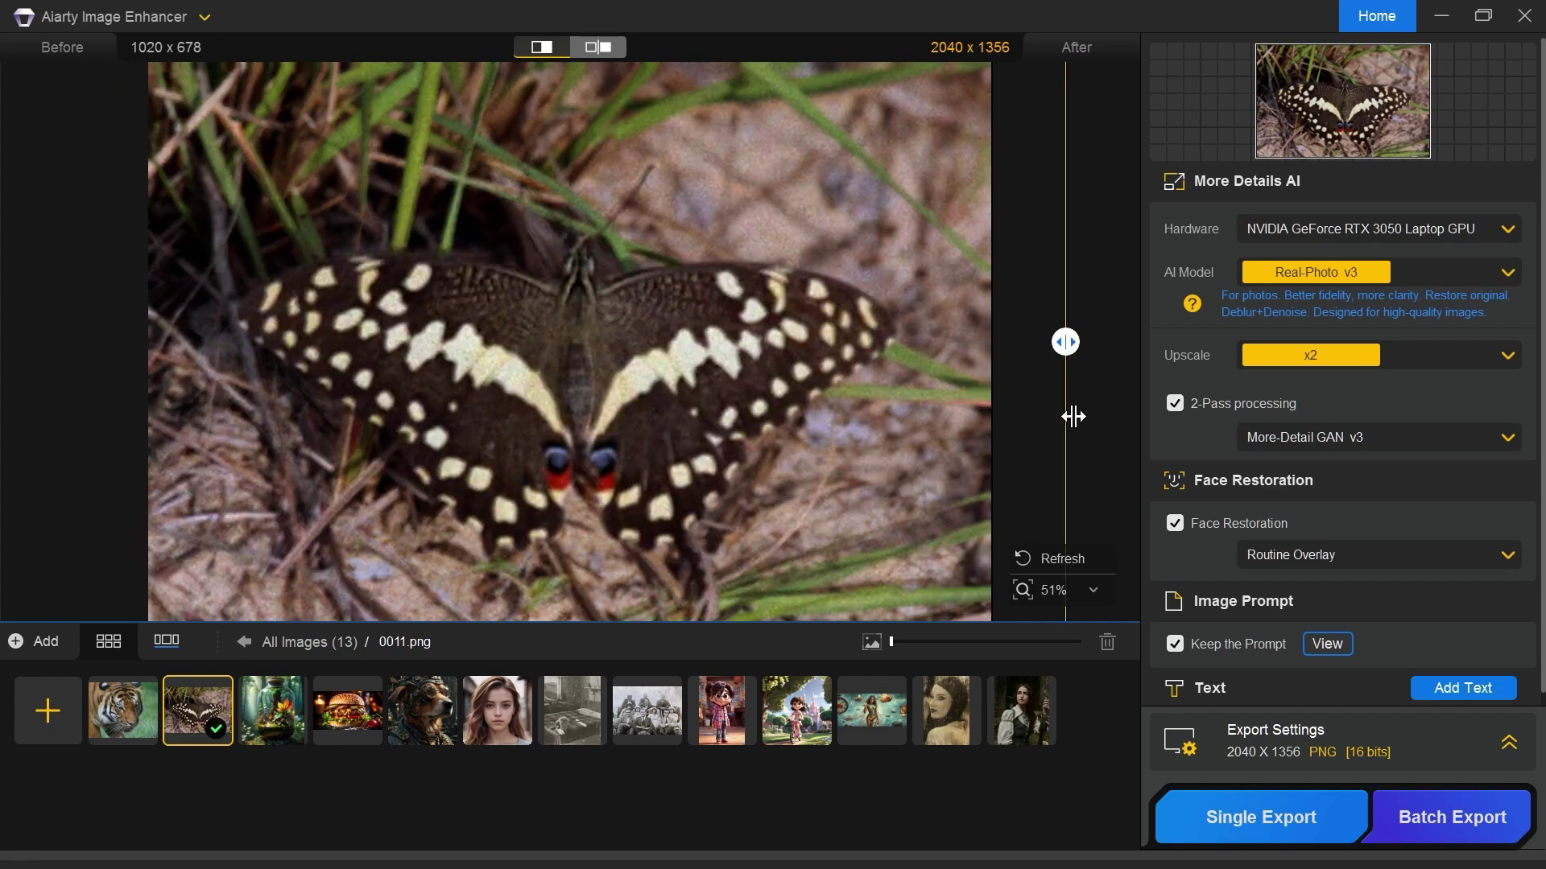
pyautogui.scroll(5, 612, 349)
pyautogui.moveTo(377, 362); pyautogui.dragTo(304, 422)
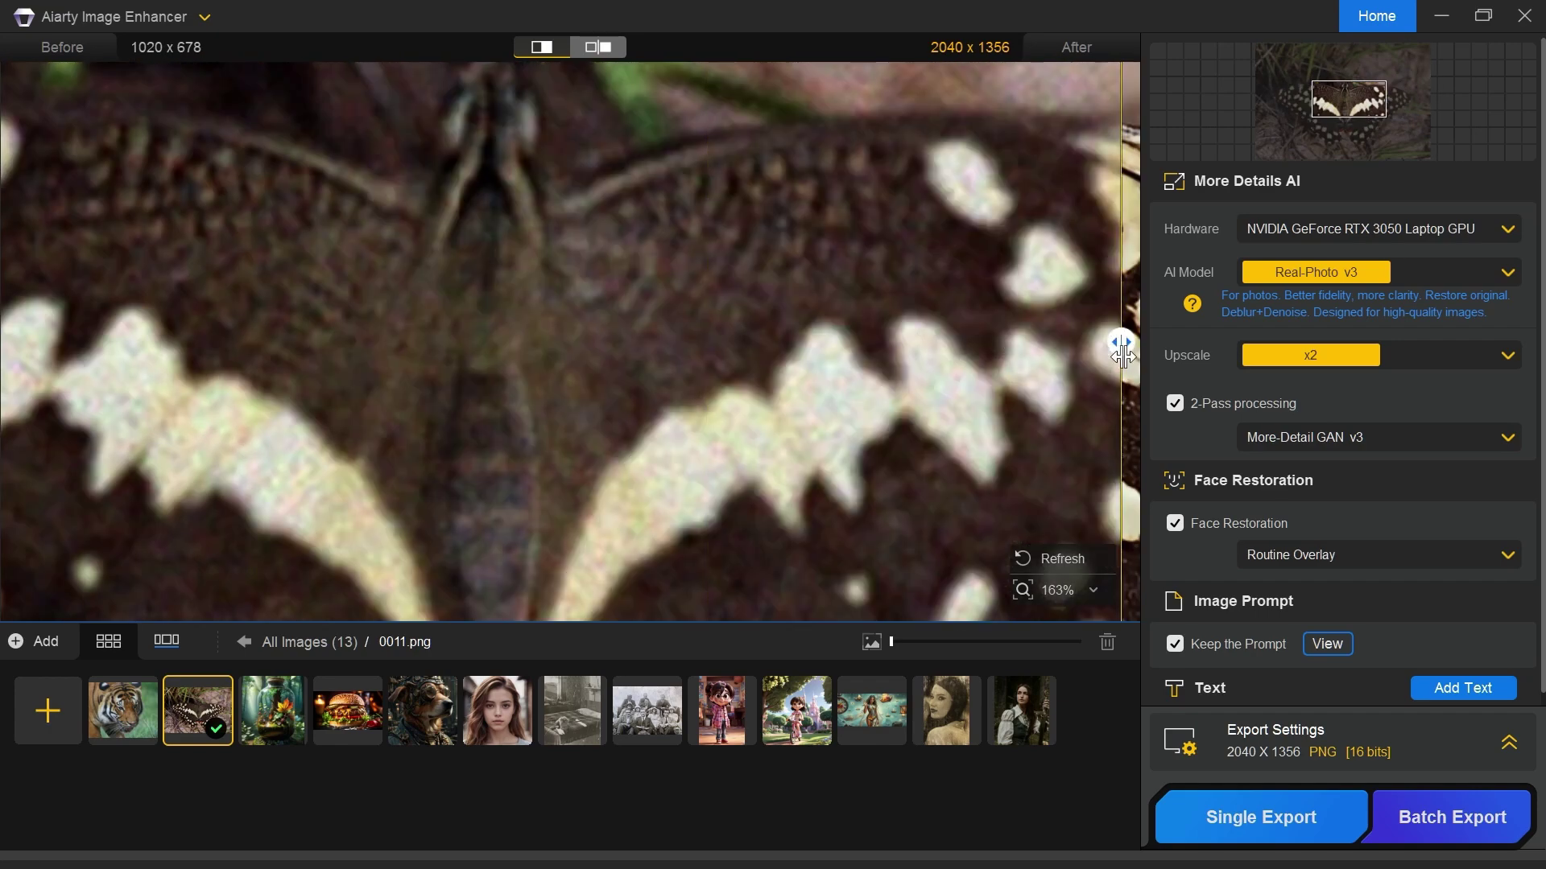
pyautogui.scroll(-2, 472, 387)
pyautogui.moveTo(302, 342)
pyautogui.mouseDown()
pyautogui.moveTo(853, 338)
pyautogui.moveTo(259, 343)
pyautogui.mouseUp()
pyautogui.scroll(-2, 559, 397)
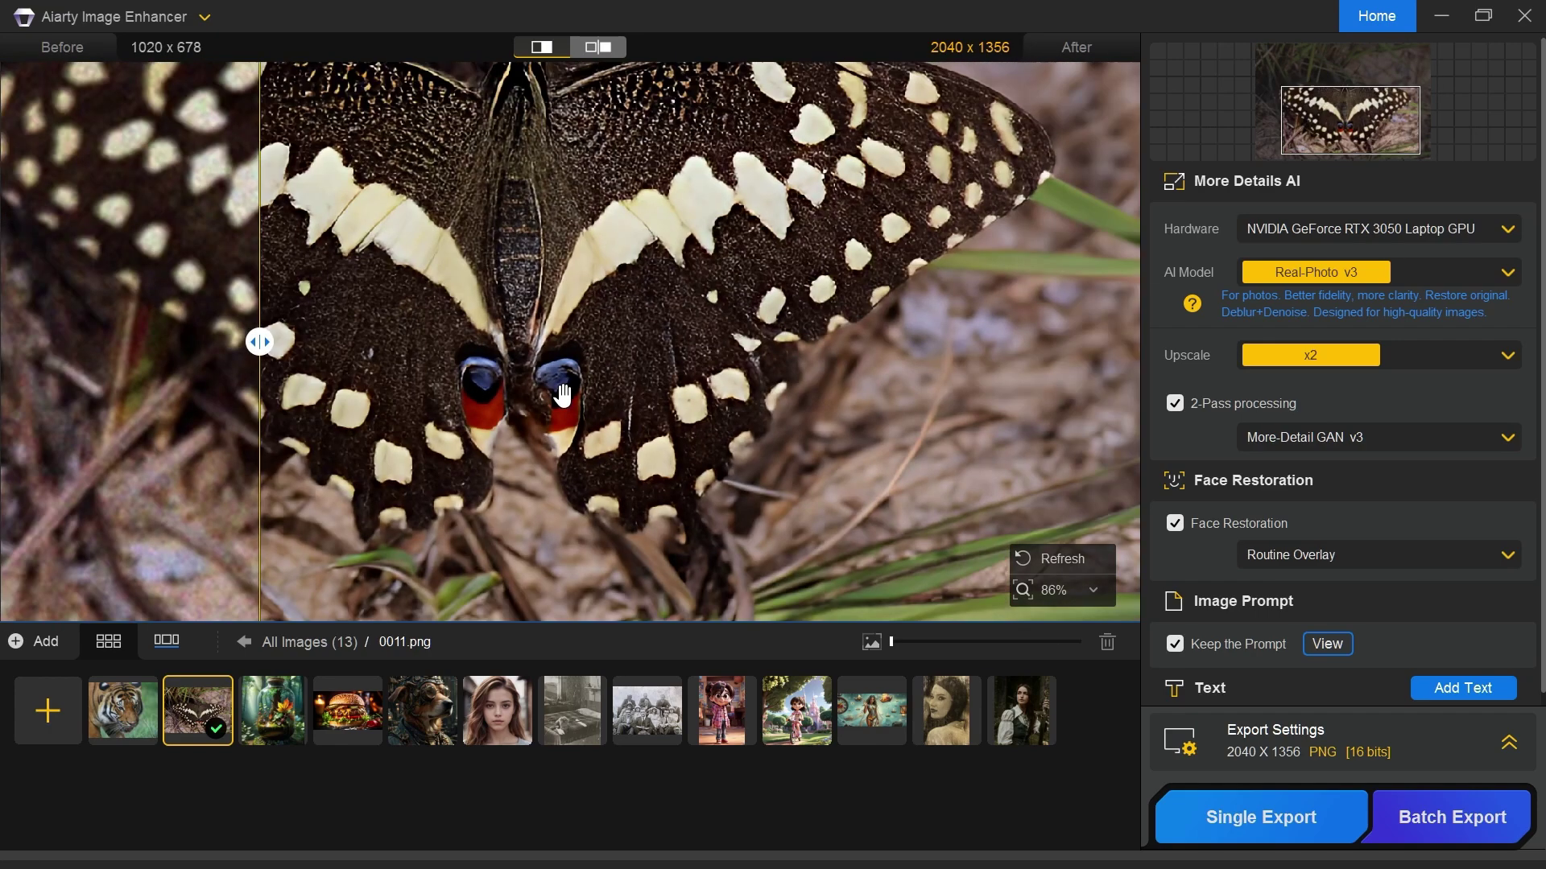
pyautogui.scroll(-1, 551, 425)
pyautogui.press('Right')
pyautogui.press('Right')
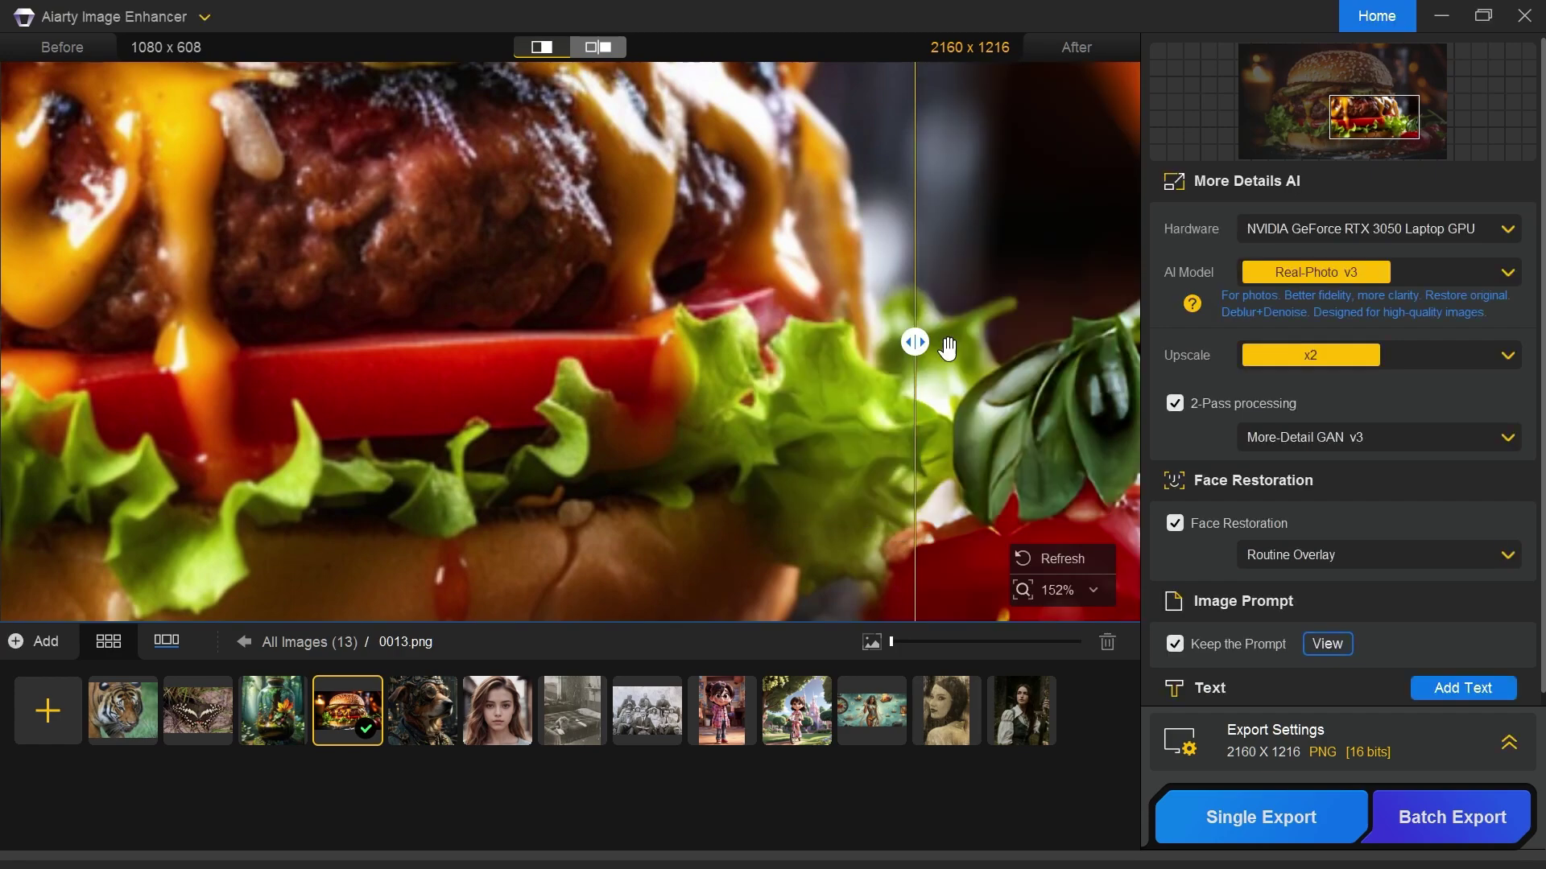
pyautogui.moveTo(945, 348)
pyautogui.mouseDown()
pyautogui.moveTo(42, 341)
pyautogui.moveTo(466, 370)
pyautogui.moveTo(230, 342)
pyautogui.mouseUp()
pyautogui.moveTo(835, 350)
pyautogui.mouseDown()
pyautogui.moveTo(835, 489)
pyautogui.moveTo(472, 128)
pyautogui.mouseUp()
pyautogui.moveTo(231, 342)
pyautogui.mouseDown()
pyautogui.moveTo(924, 341)
pyautogui.moveTo(120, 341)
pyautogui.moveTo(1114, 342)
pyautogui.moveTo(131, 342)
pyautogui.moveTo(800, 341)
pyautogui.moveTo(34, 362)
pyautogui.mouseUp()
pyautogui.scroll(-3, 120, 341)
pyautogui.scroll(2, 119, 342)
pyautogui.scroll(2, 120, 342)
pyautogui.scroll(2, 120, 342)
pyautogui.scroll(-3, 721, 357)
pyautogui.scroll(-2, 721, 356)
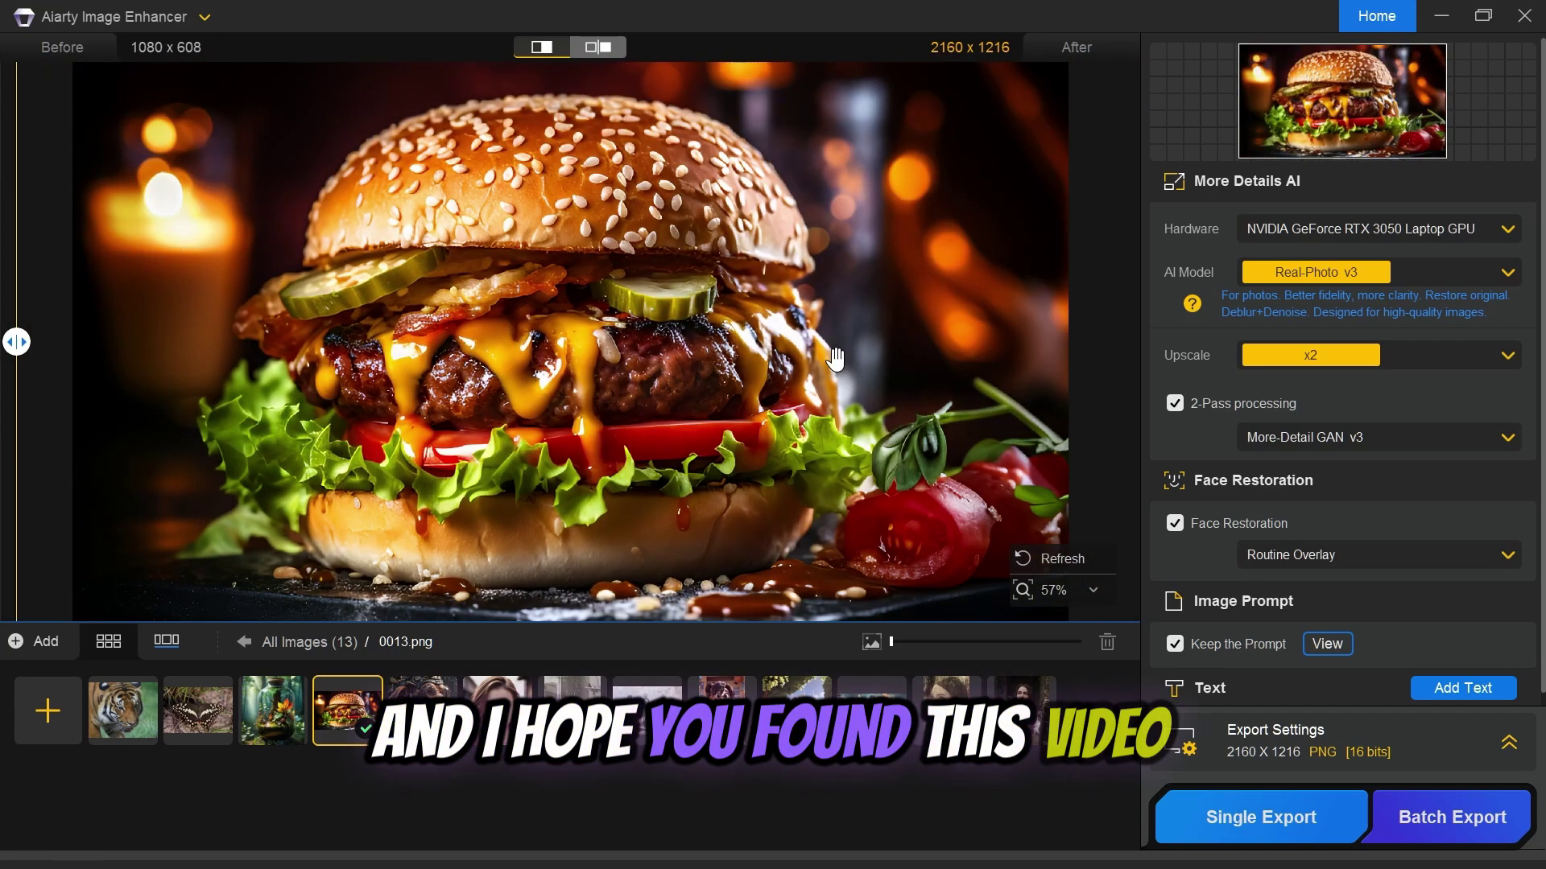